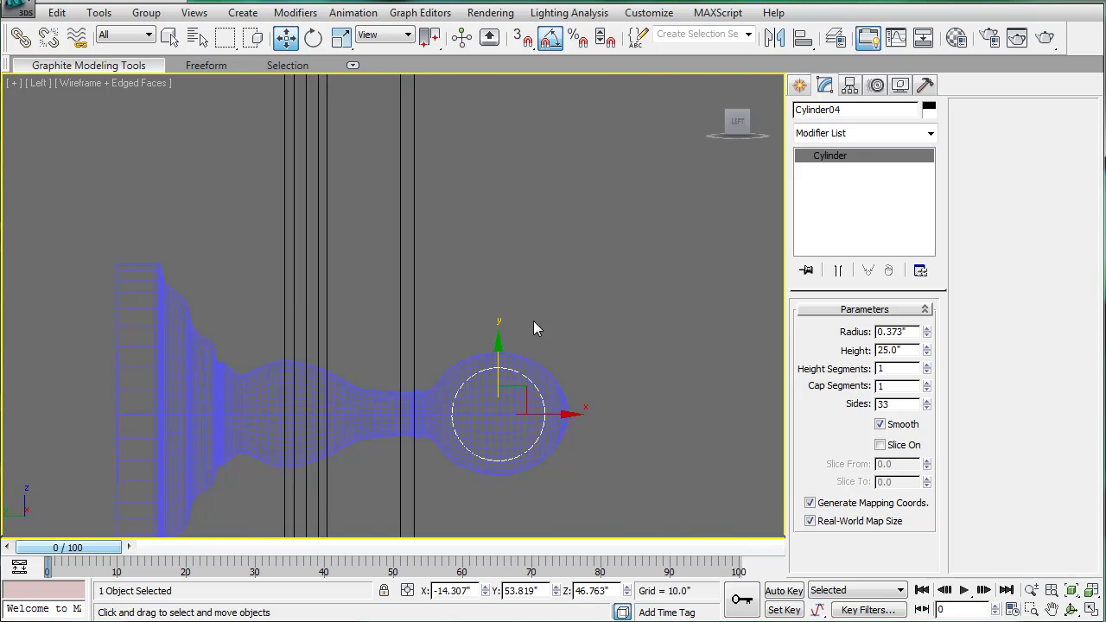
# Step: Reduce the towel bar cylinder's sides to 20, working in a shaded perspective view without edged faces
pyautogui.press('p')
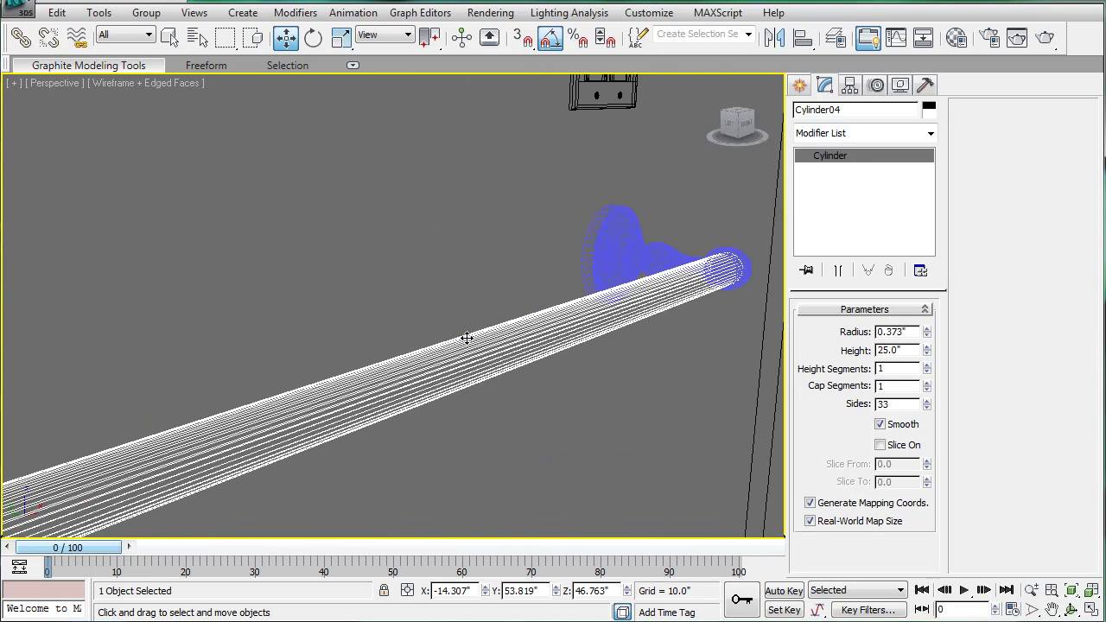
pyautogui.press('F3')
pyautogui.press('F4')
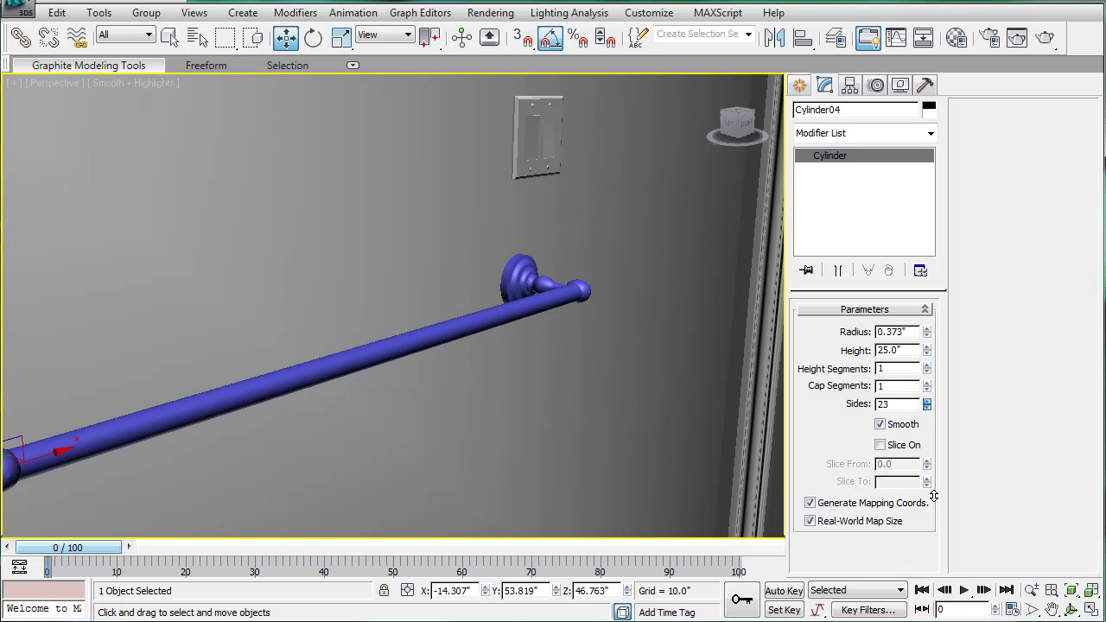
pyautogui.moveTo(934, 503); pyautogui.dragTo(922, 520)
pyautogui.scroll(-3, 464, 315)
pyautogui.keyDown('alt'); pyautogui.moveTo(452, 313); pyautogui.dragTo(447, 382, button='middle'); pyautogui.keyUp('alt')
pyautogui.scroll(3, 464, 349)
pyautogui.keyDown('alt'); pyautogui.moveTo(481, 280); pyautogui.dragTo(372, 274, button='middle'); pyautogui.keyUp('alt')
pyautogui.scroll(6, 372, 273)
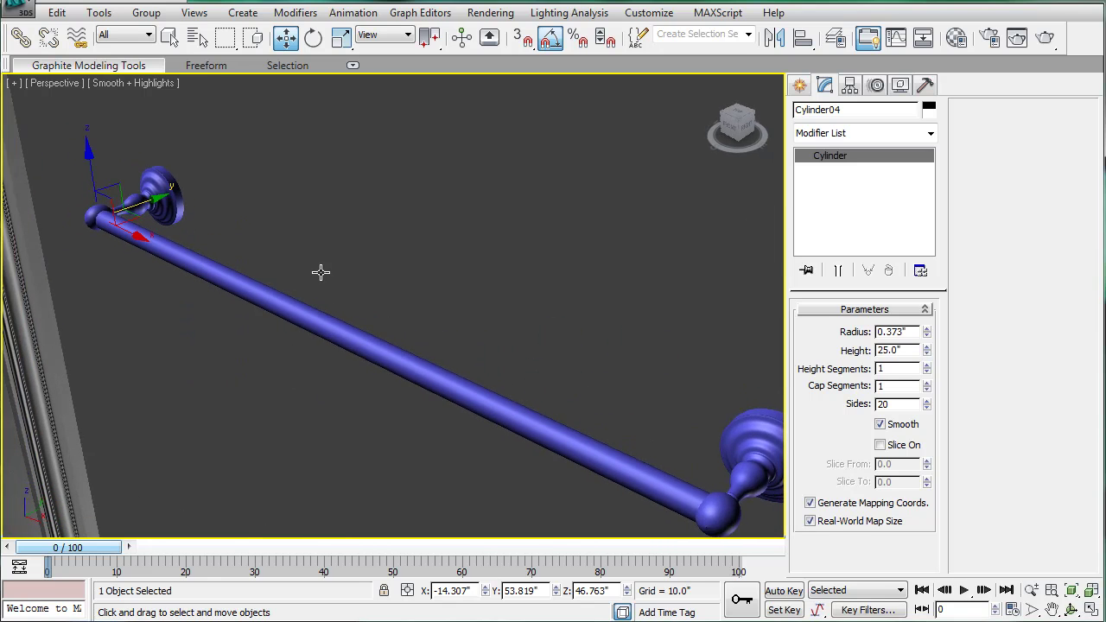
# Step: Thin the towel bar cylinder to a radius of 0.313"
pyautogui.moveTo(928, 337); pyautogui.dragTo(927, 335)
pyautogui.moveTo(530, 298)
pyautogui.keyDown('alt'); pyautogui.mouseDown(button='middle')
pyautogui.moveTo(596, 328)
pyautogui.moveTo(669, 329)
pyautogui.moveTo(553, 320)
pyautogui.moveTo(542, 296)
pyautogui.mouseUp(button='middle'); pyautogui.keyUp('alt')
pyautogui.scroll(2, 668, 329)
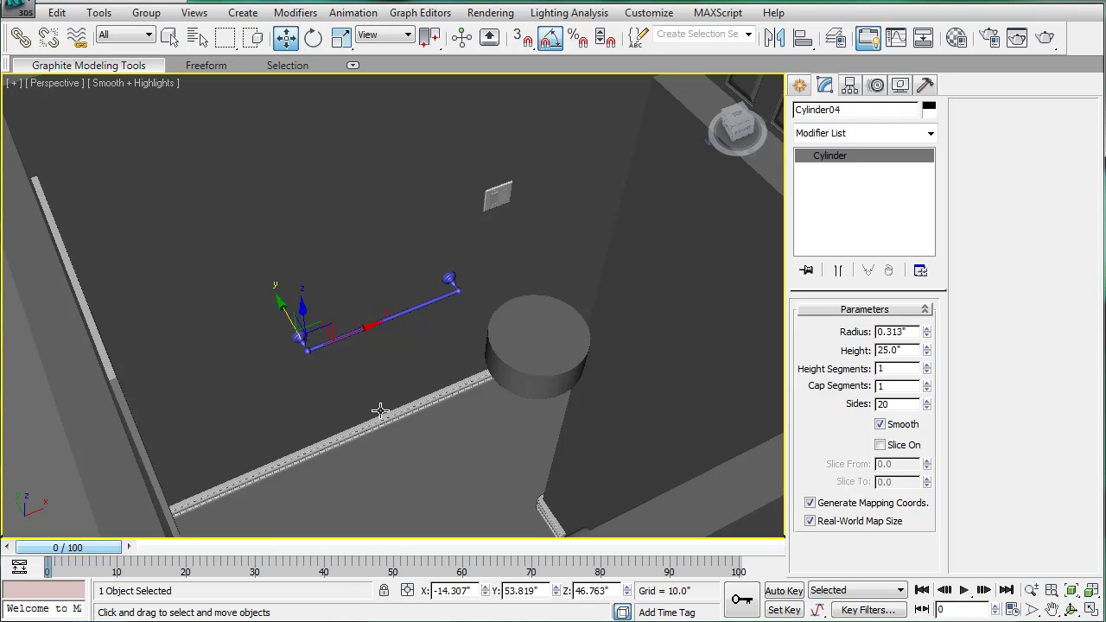
pyautogui.moveTo(467, 318); pyautogui.dragTo(444, 292, button='middle')
pyautogui.scroll(4, 446, 313)
# Step: Create a small box on the wall near the switch plate, about 0.25" by 0.27", with its width set to 1"
pyautogui.click(799, 86)
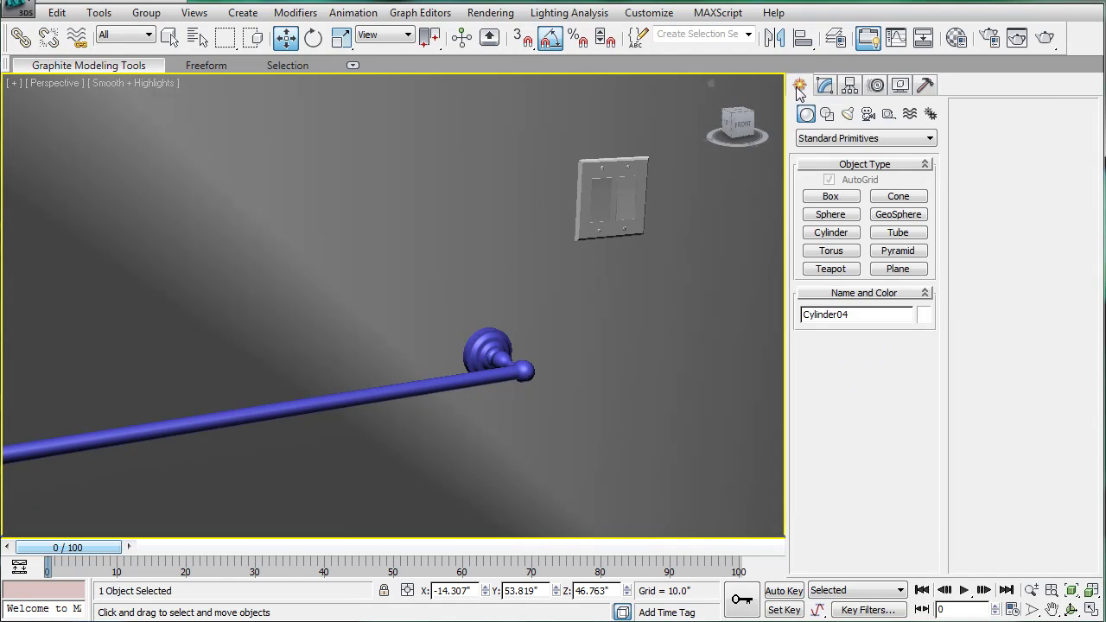
pyautogui.click(829, 197)
pyautogui.moveTo(506, 230); pyautogui.dragTo(539, 233)
pyautogui.click(540, 232)
pyautogui.doubleClick(904, 443)
pyautogui.write('1')
pyautogui.press('Return')
pyautogui.press('z')
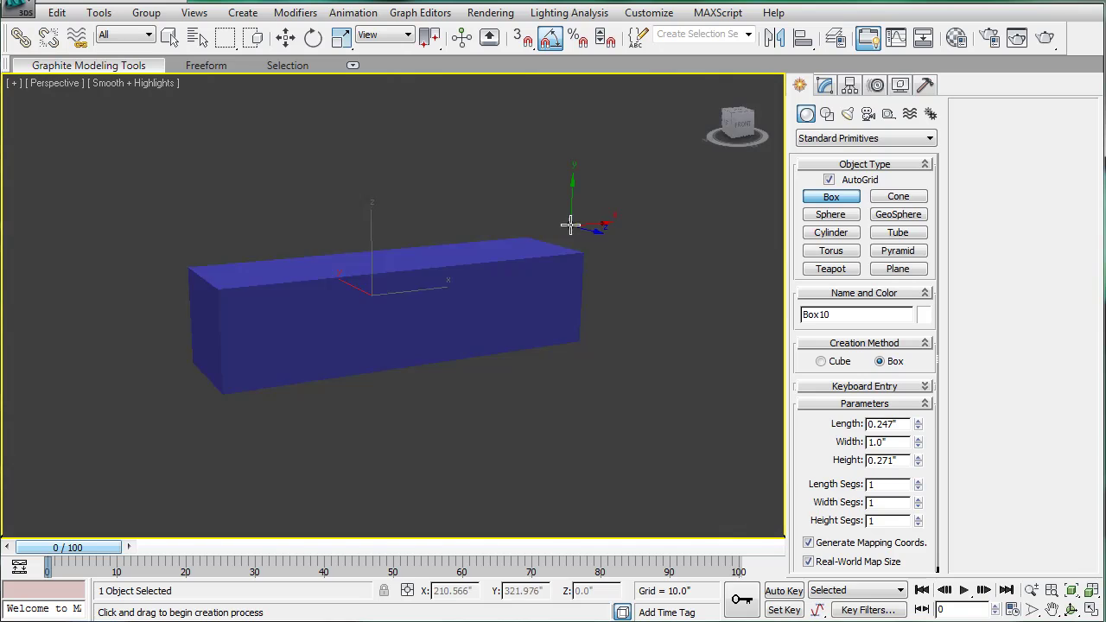
# Step: Position the 1" box by the switch plate's lower-left corner and place an upright rotated copy directly under the plate as spacers
pyautogui.scroll(-4, 553, 251)
pyautogui.keyDown('alt'); pyautogui.moveTo(590, 332); pyautogui.dragTo(509, 319, button='middle'); pyautogui.keyUp('alt')
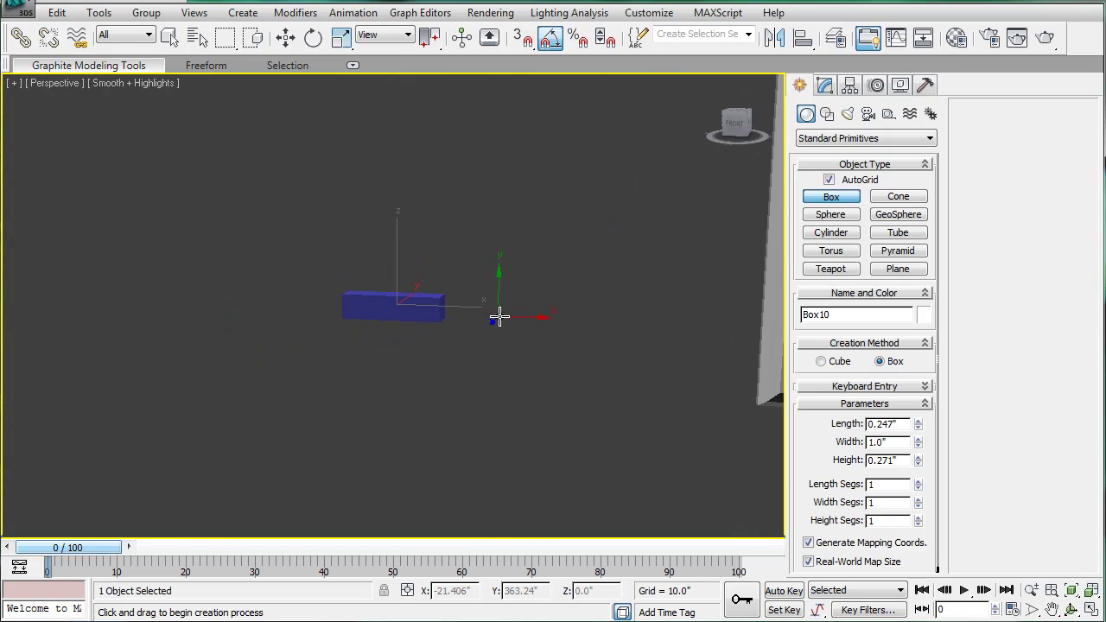
pyautogui.scroll(-5, 499, 316)
pyautogui.press('w')
pyautogui.moveTo(416, 292); pyautogui.dragTo(547, 303)
pyautogui.moveTo(498, 254)
pyautogui.mouseDown()
pyautogui.moveTo(503, 338)
pyautogui.moveTo(486, 323)
pyautogui.moveTo(596, 361)
pyautogui.moveTo(566, 332)
pyautogui.mouseUp()
pyautogui.press('e')
pyautogui.click(556, 382)
pyautogui.press('w')
pyautogui.scroll(5, 589, 260)
pyautogui.moveTo(596, 306); pyautogui.dragTo(187, 291, button='middle')
pyautogui.moveTo(666, 296); pyautogui.dragTo(660, 298)
# Step: Group the cylinder and both end pieces under the name "towel bar"
pyautogui.scroll(-8, 547, 349)
pyautogui.moveTo(445, 369); pyautogui.dragTo(553, 338, button='middle')
pyautogui.scroll(-5, 553, 338)
pyautogui.scroll(-3, 240, 365)
pyautogui.keyDown('alt'); pyautogui.moveTo(338, 271); pyautogui.dragTo(389, 359, button='middle'); pyautogui.keyUp('alt')
pyautogui.scroll(8, 371, 336)
pyautogui.click(332, 382)
pyautogui.press('F4')
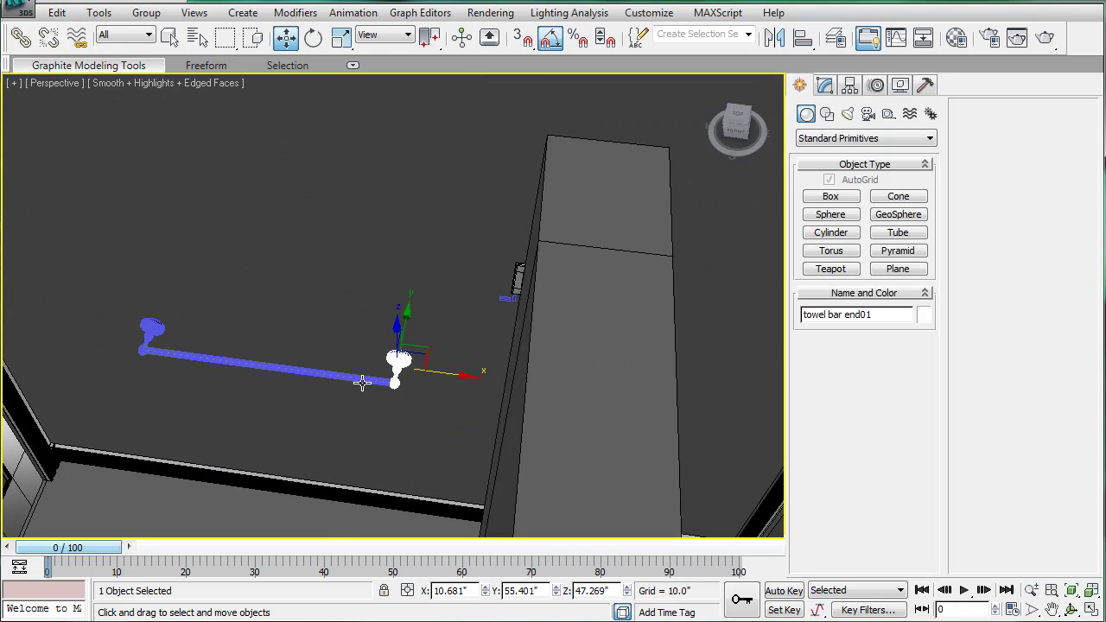
pyautogui.keyDown('ctrl'); pyautogui.click(362, 383); pyautogui.keyUp('ctrl')
pyautogui.keyDown('ctrl'); pyautogui.click(148, 331); pyautogui.keyUp('ctrl')
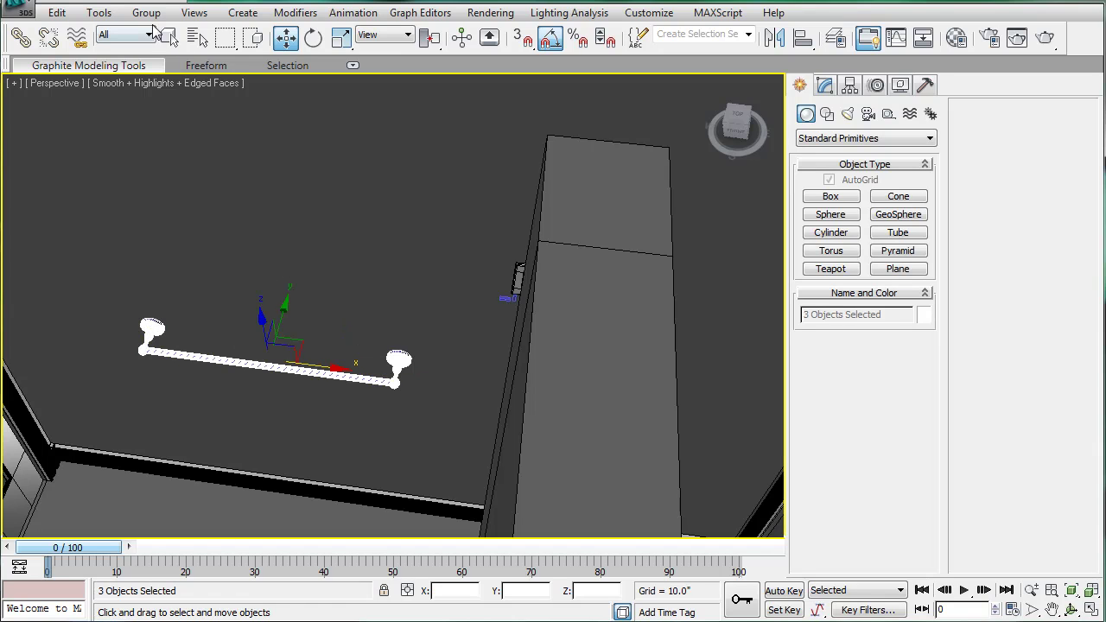
pyautogui.click(146, 12)
pyautogui.click(164, 32)
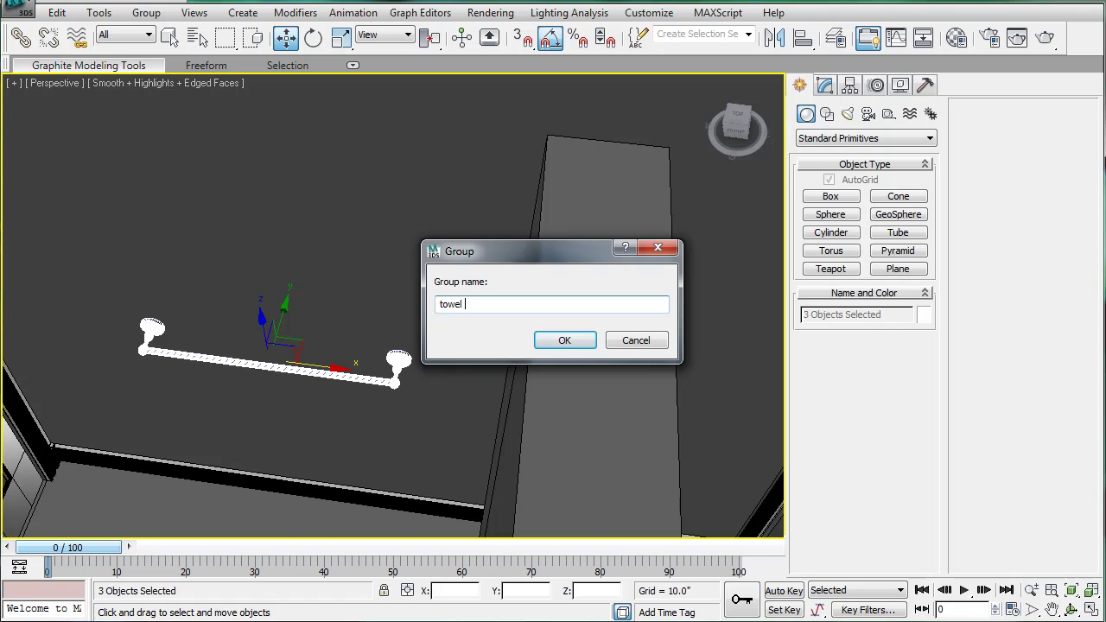
pyautogui.press('Return')
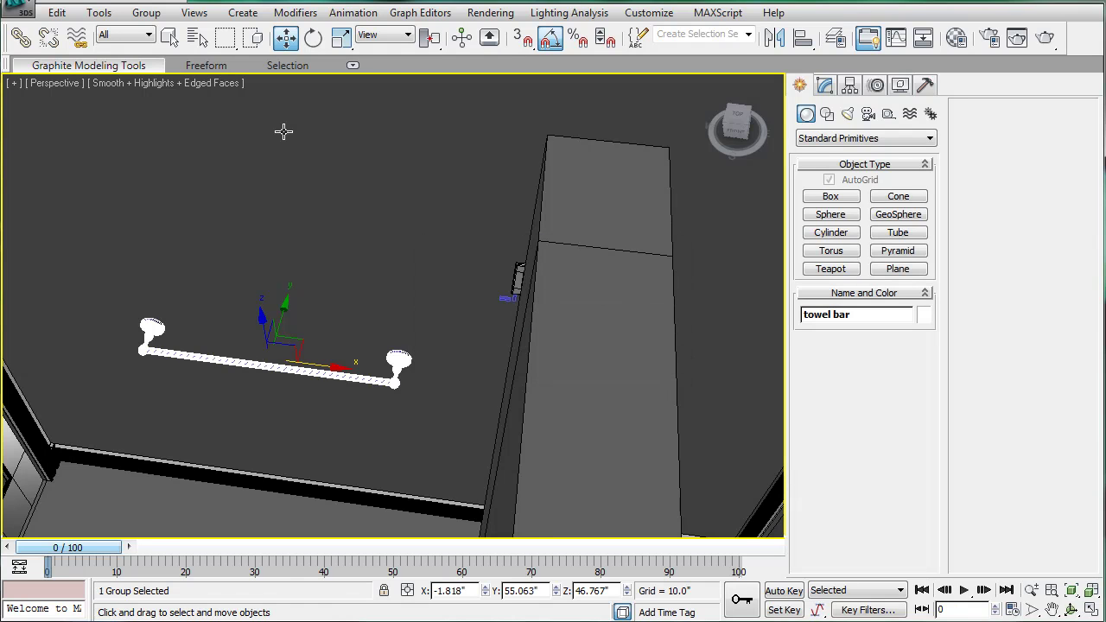
# Step: Move the towel bar group against the wall near the switch plate in the top view, to X 5.942", Y 62.258"
pyautogui.press('t')
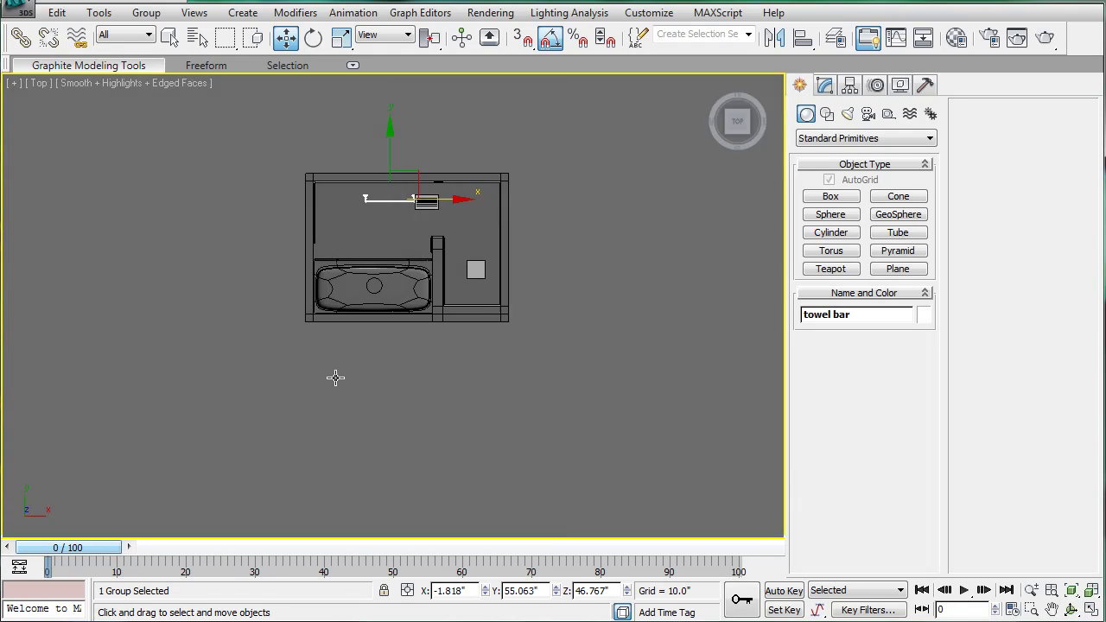
pyautogui.scroll(2, 380, 250)
pyautogui.moveTo(419, 159); pyautogui.dragTo(383, 299, button='middle')
pyautogui.scroll(9, 383, 299)
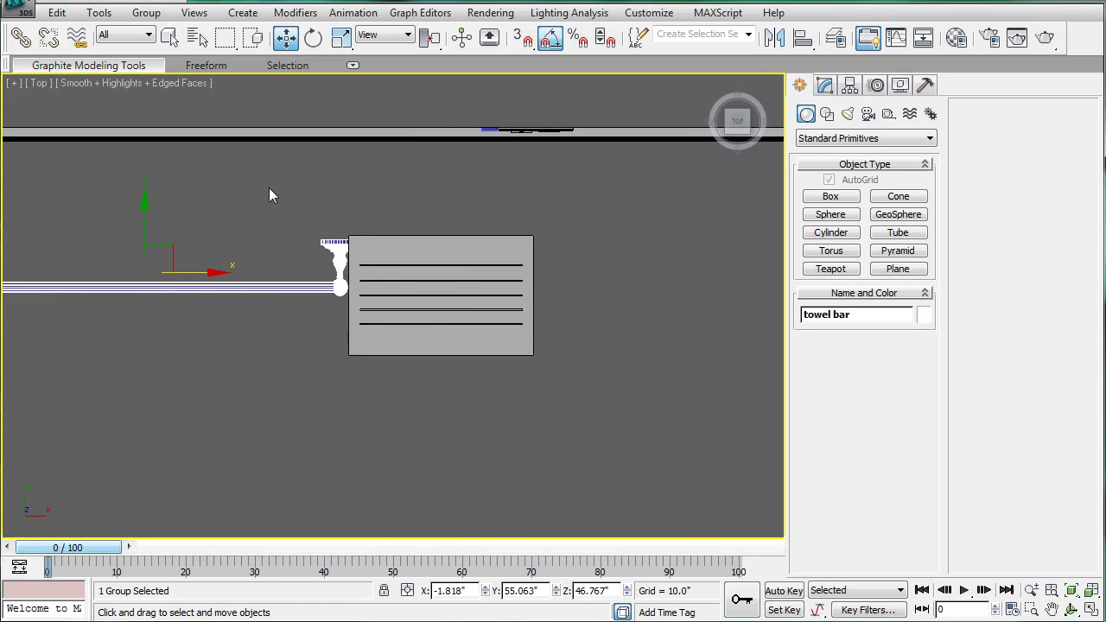
pyautogui.moveTo(269, 189); pyautogui.dragTo(301, 251, button='middle')
pyautogui.moveTo(178, 276); pyautogui.dragTo(180, 163)
pyautogui.moveTo(223, 225); pyautogui.dragTo(344, 238)
# Step: Slide the upright spacer box over the towel bar's end near the switch and raise the bar to Z 47.732", just below the box
pyautogui.press('p')
pyautogui.keyDown('alt'); pyautogui.moveTo(383, 265); pyautogui.dragTo(403, 121, button='middle'); pyautogui.keyUp('alt')
pyautogui.press('z')
pyautogui.scroll(3, 432, 151)
pyautogui.keyDown('alt'); pyautogui.moveTo(529, 235); pyautogui.dragTo(393, 278, button='middle'); pyautogui.keyUp('alt')
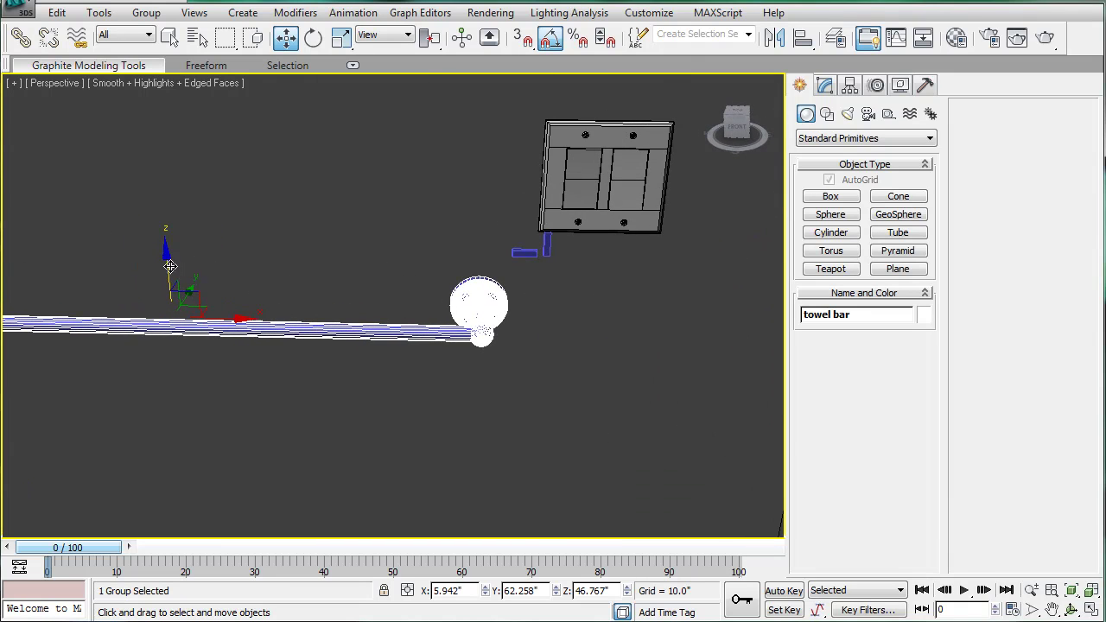
pyautogui.click(547, 246)
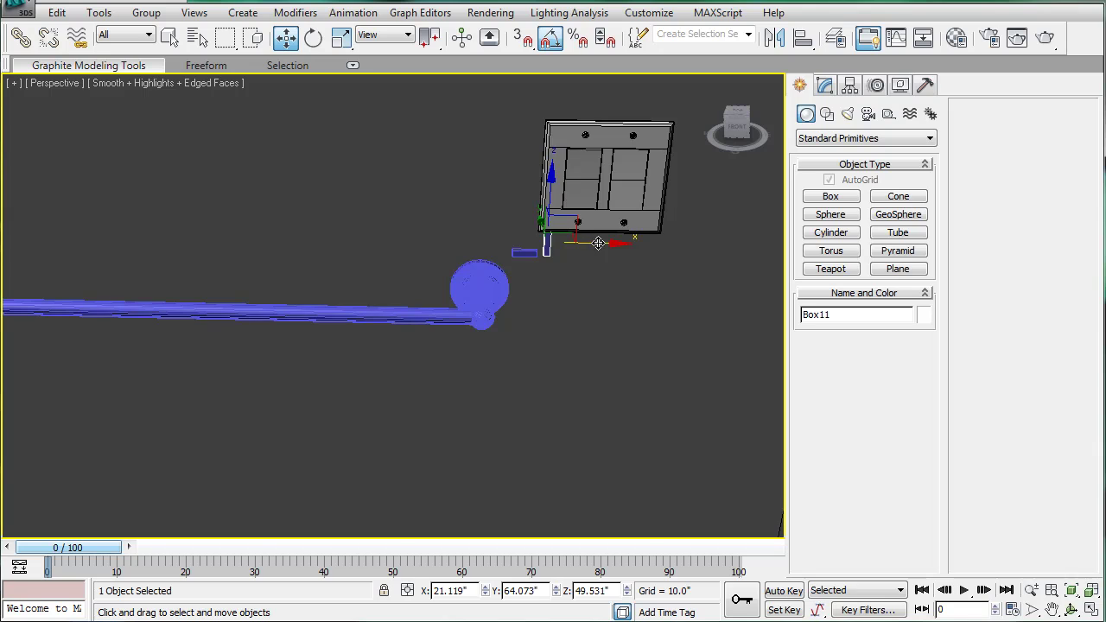
pyautogui.moveTo(598, 243); pyautogui.dragTo(533, 245)
pyautogui.click(481, 277)
pyautogui.moveTo(166, 244); pyautogui.dragTo(166, 238)
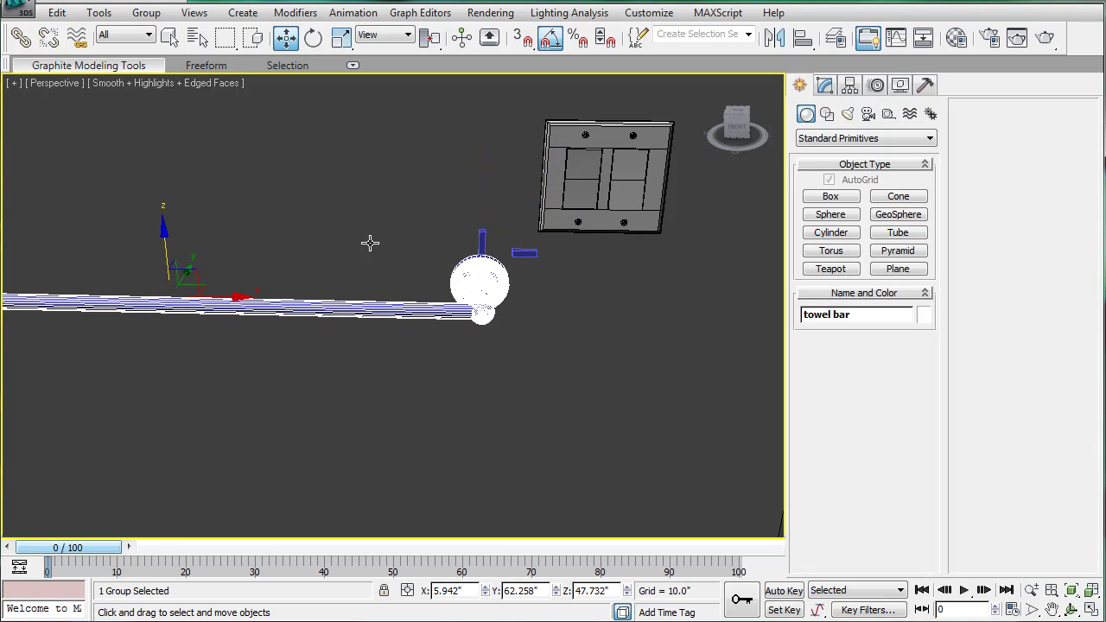
# Step: Delete both spacer boxes beside the switch plate
pyautogui.click(482, 241)
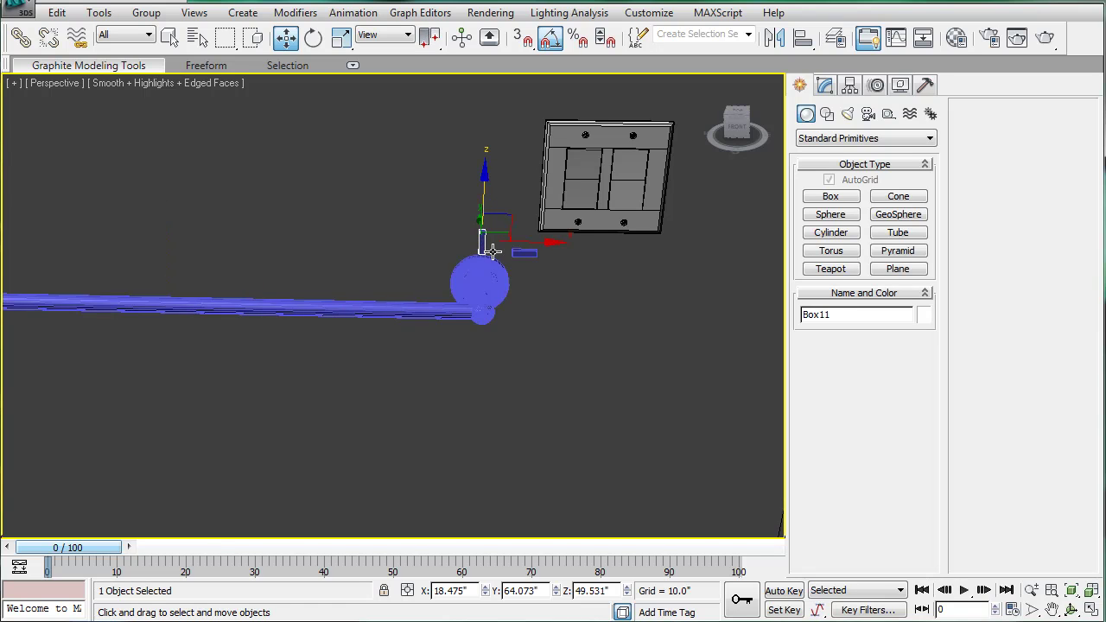
pyautogui.press('Delete')
pyautogui.click(526, 252)
pyautogui.press('Delete')
# Step: Set the towel bar group's object color to black
pyautogui.moveTo(505, 246); pyautogui.dragTo(459, 262, button='middle')
pyautogui.click(455, 275)
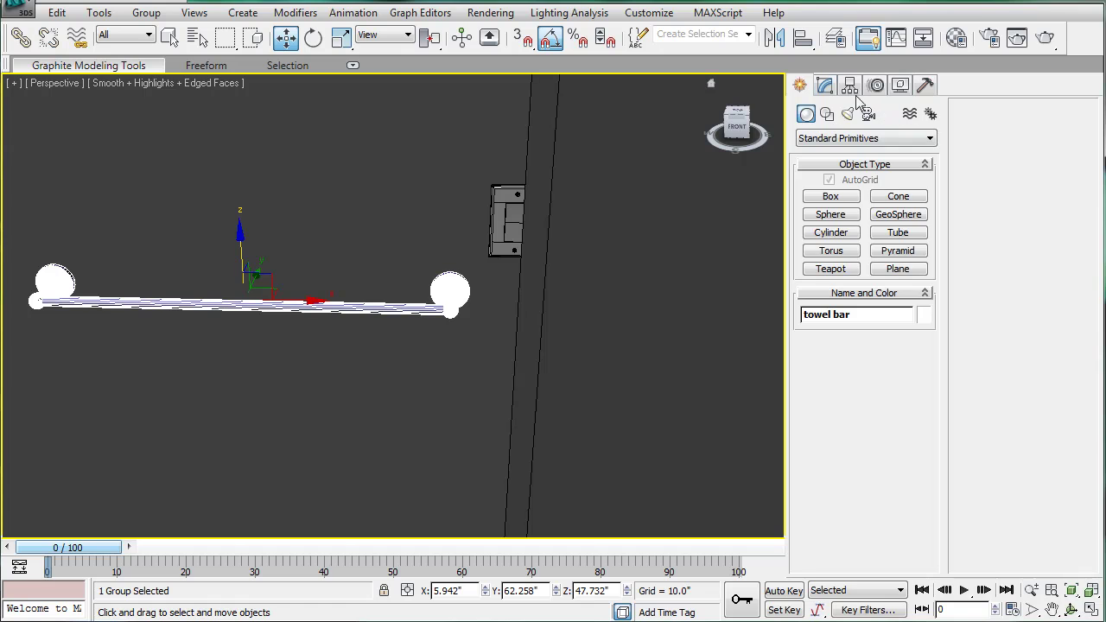
pyautogui.click(824, 85)
pyautogui.click(929, 107)
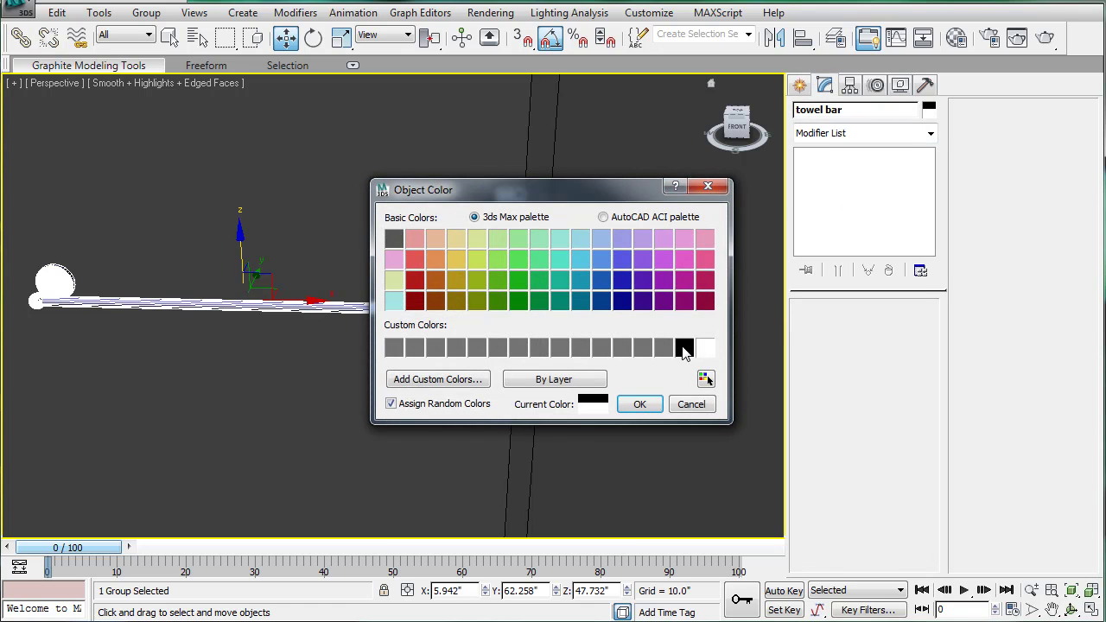
pyautogui.click(682, 346)
pyautogui.click(639, 403)
pyautogui.click(492, 311)
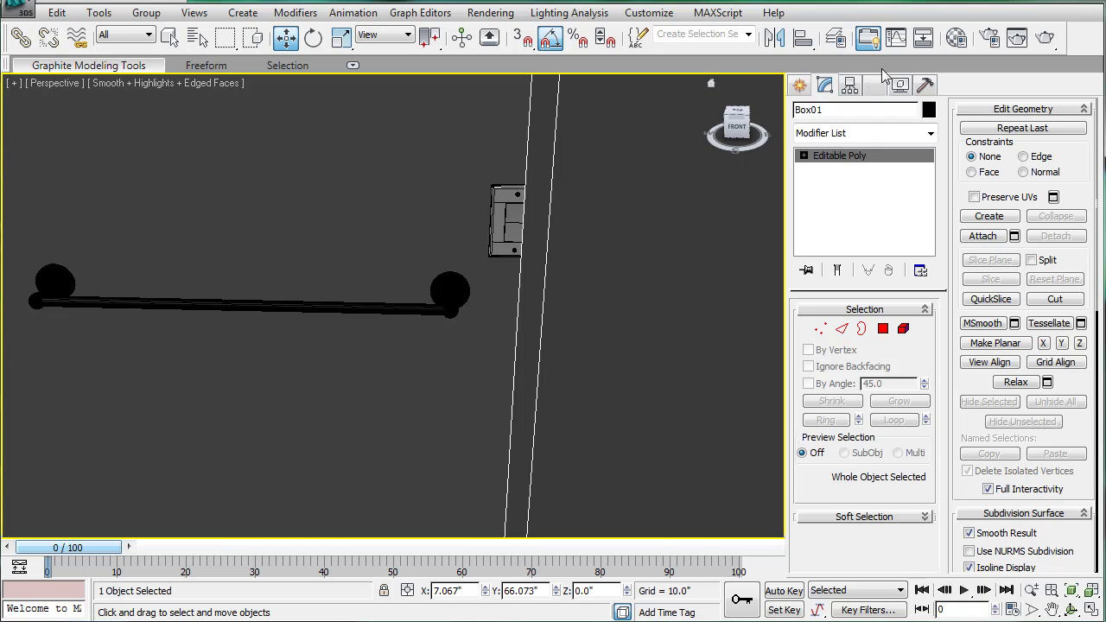
# Step: Apply a grey sample material from the Material Editor to the towel bar's rod and end pieces
pyautogui.press('m')
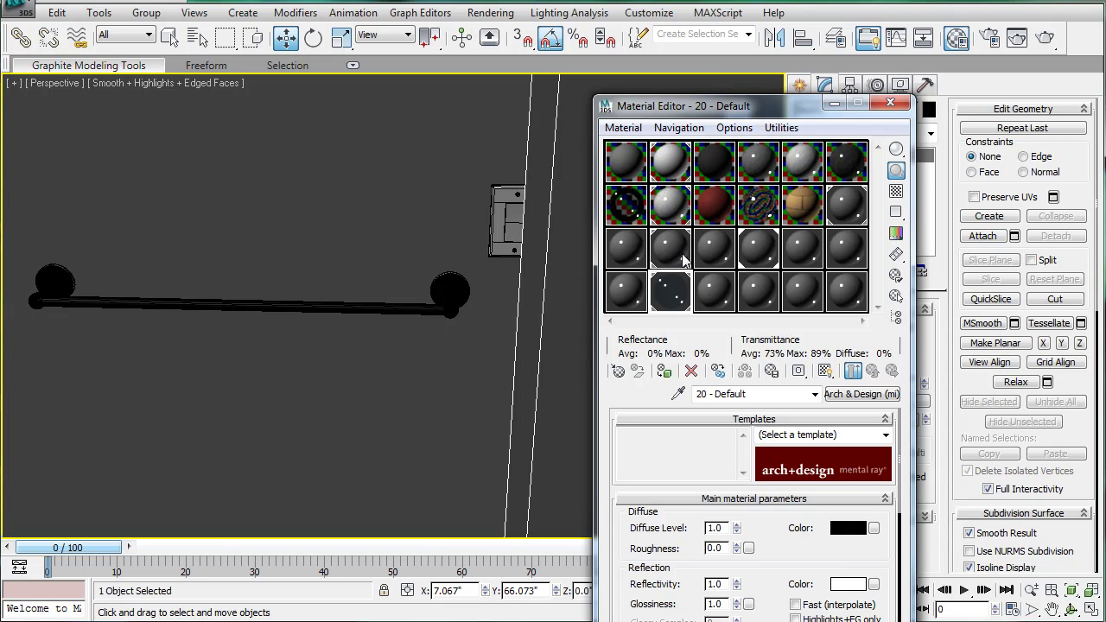
pyautogui.moveTo(694, 253); pyautogui.dragTo(423, 311)
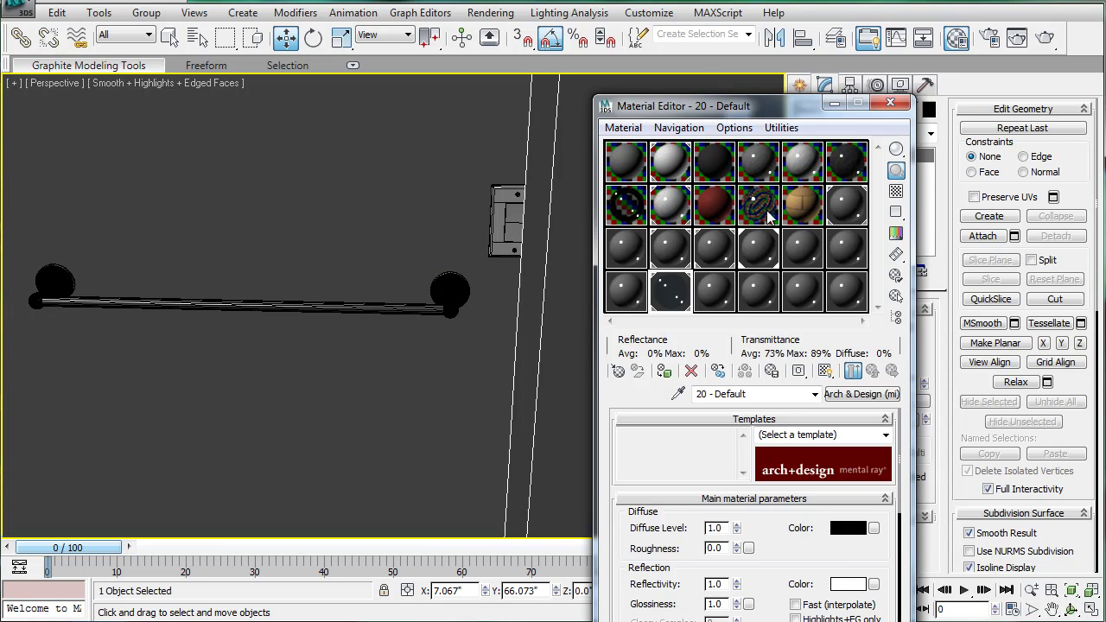
pyautogui.moveTo(721, 257); pyautogui.dragTo(64, 276)
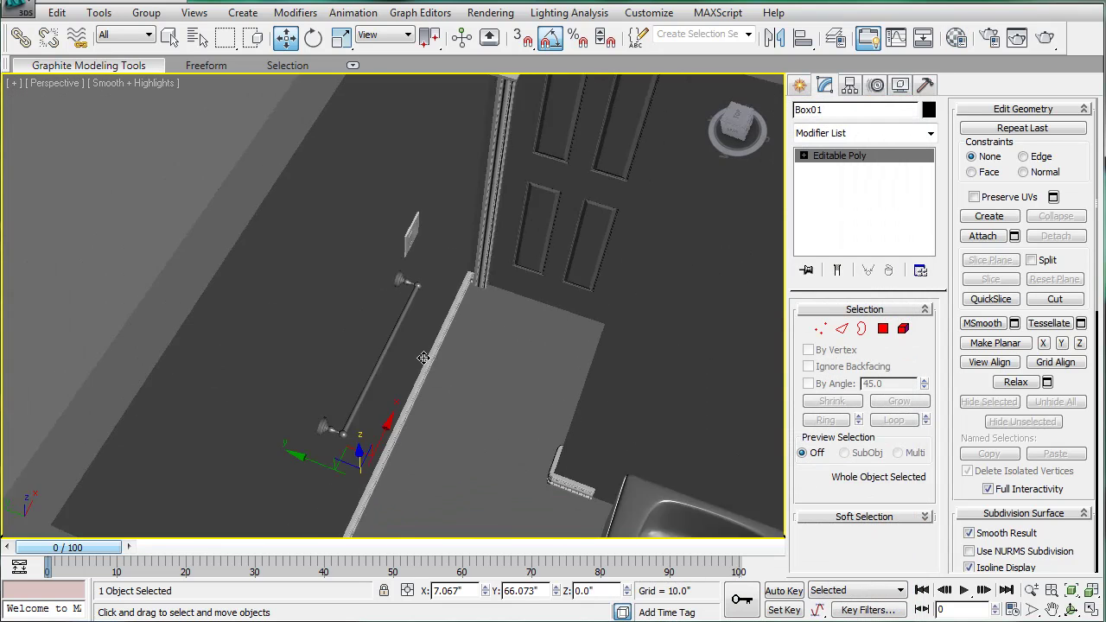
# Step: Switch object creation from geometry to spline shapes
pyautogui.keyDown('alt'); pyautogui.moveTo(424, 358); pyautogui.dragTo(407, 351, button='middle'); pyautogui.keyUp('alt')
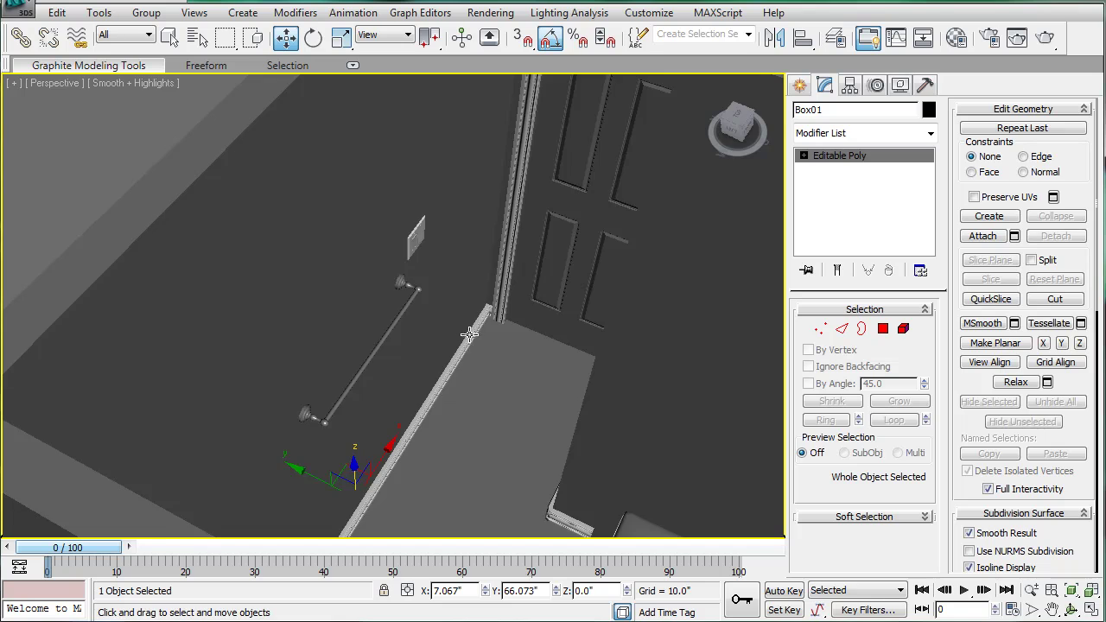
pyautogui.scroll(-5, 469, 329)
pyautogui.keyDown('alt'); pyautogui.moveTo(467, 331); pyautogui.dragTo(343, 341, button='middle'); pyautogui.keyUp('alt')
pyautogui.scroll(5, 343, 341)
pyautogui.scroll(-2, 300, 310)
pyautogui.moveTo(299, 310); pyautogui.dragTo(392, 343, button='middle')
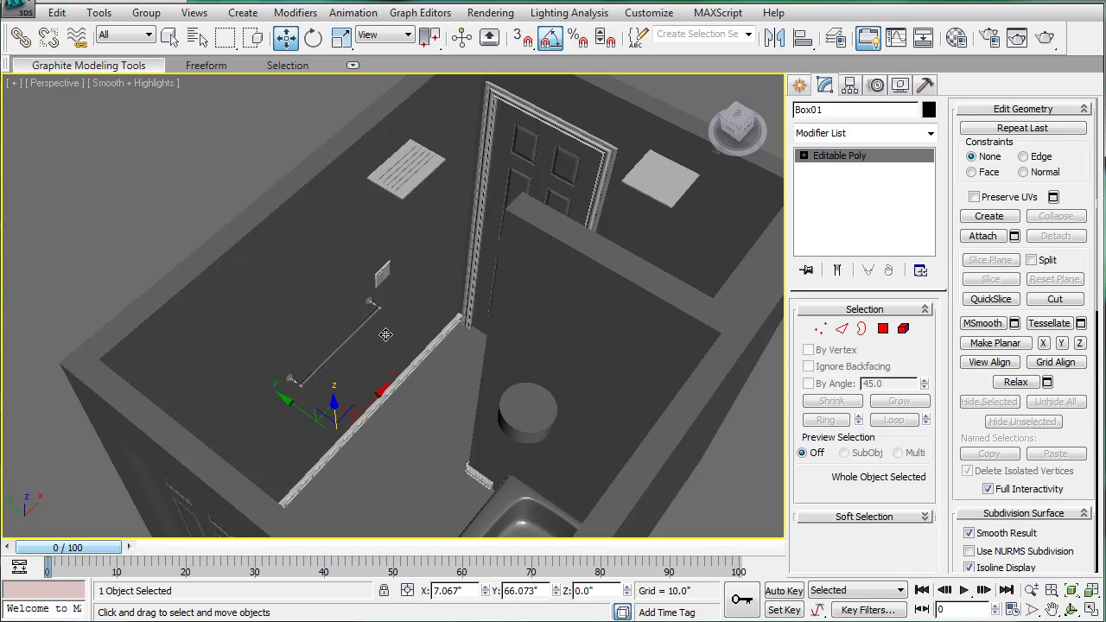
pyautogui.scroll(5, 328, 311)
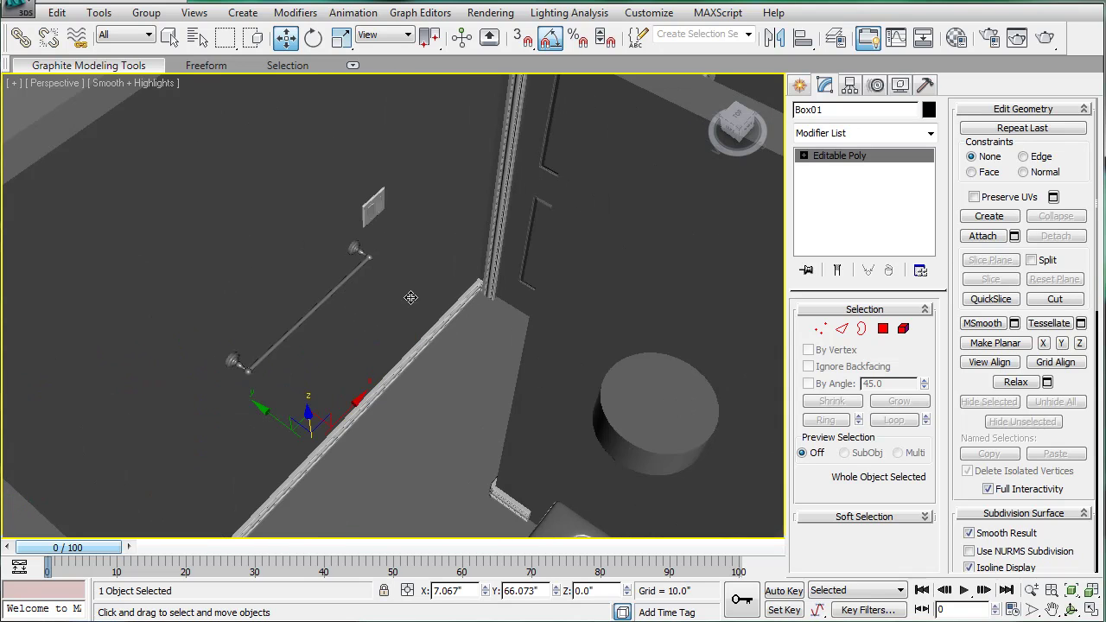
pyautogui.click(797, 87)
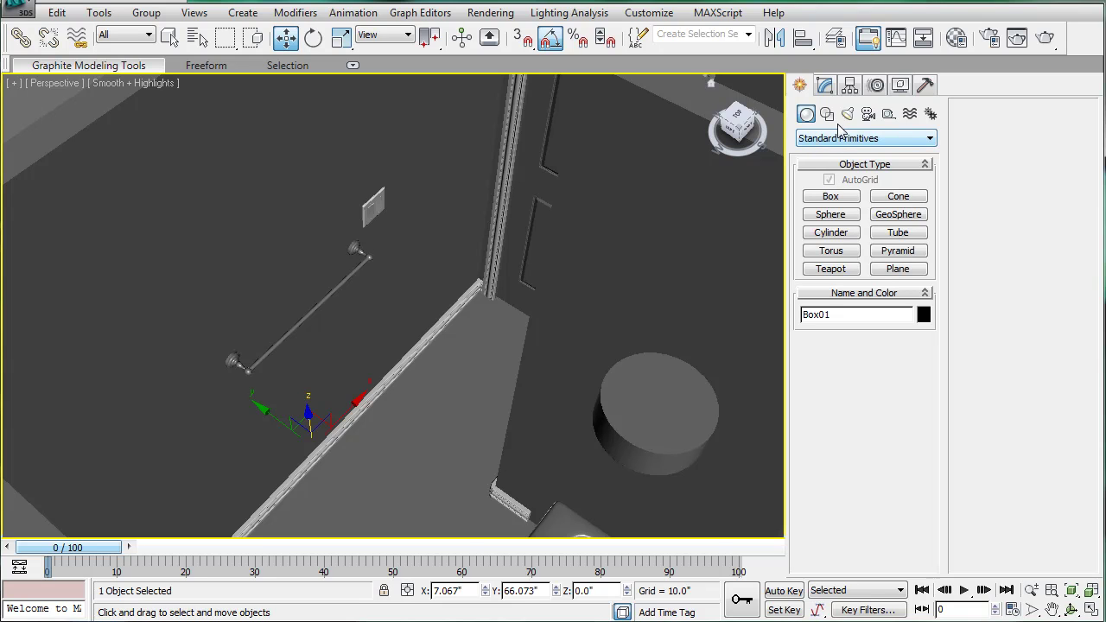
pyautogui.click(827, 115)
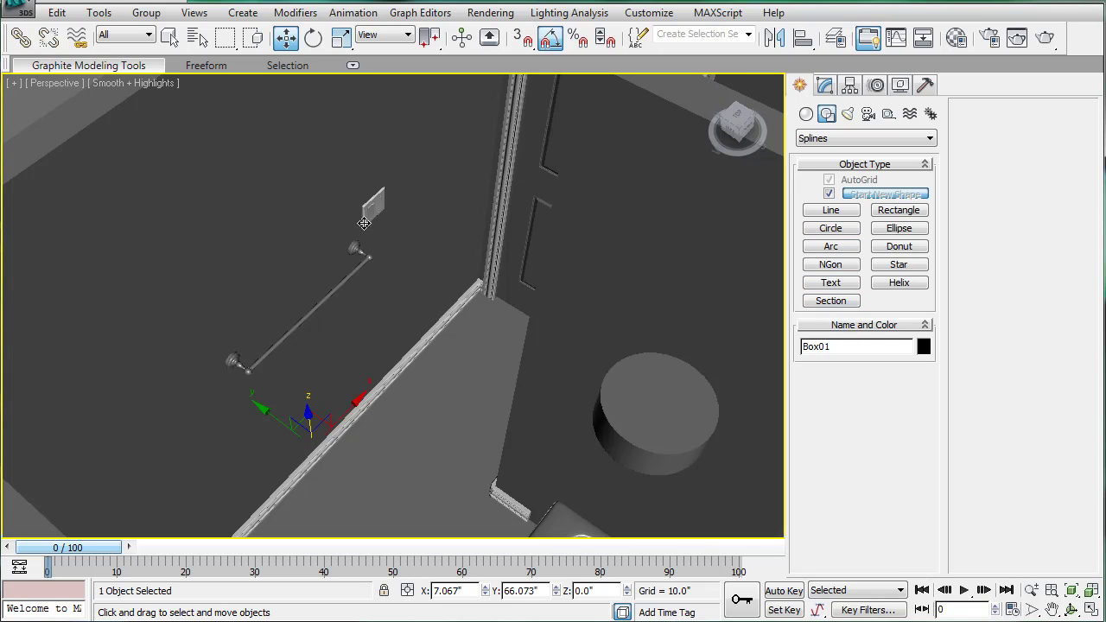
pyautogui.click(868, 138)
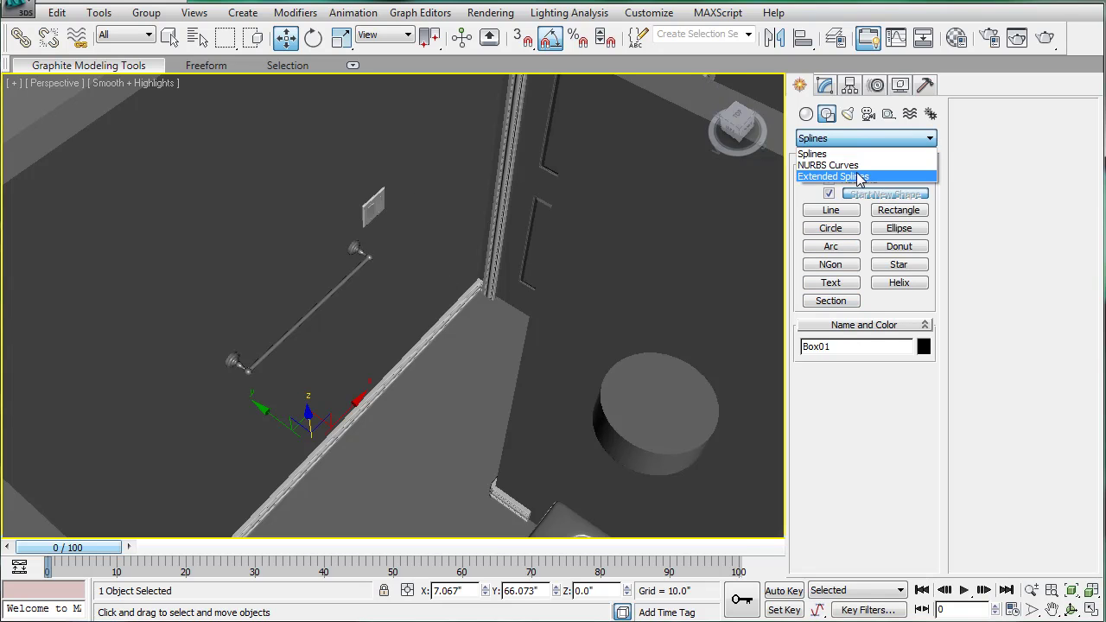
pyautogui.click(859, 177)
pyautogui.click(851, 138)
pyautogui.click(842, 153)
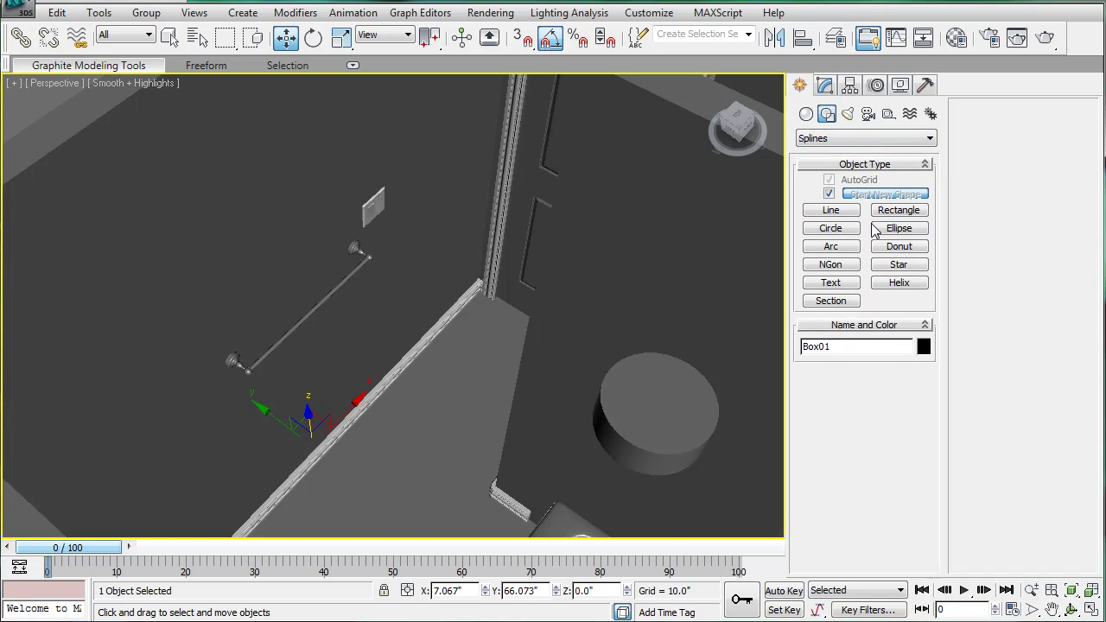
# Step: Draw a helix on the wall above the towel bar, with radii of about 6.1" and 3.7", and set its height to 4"
pyautogui.click(900, 282)
pyautogui.moveTo(223, 149); pyautogui.dragTo(244, 182)
pyautogui.click(392, 313)
pyautogui.click(351, 347)
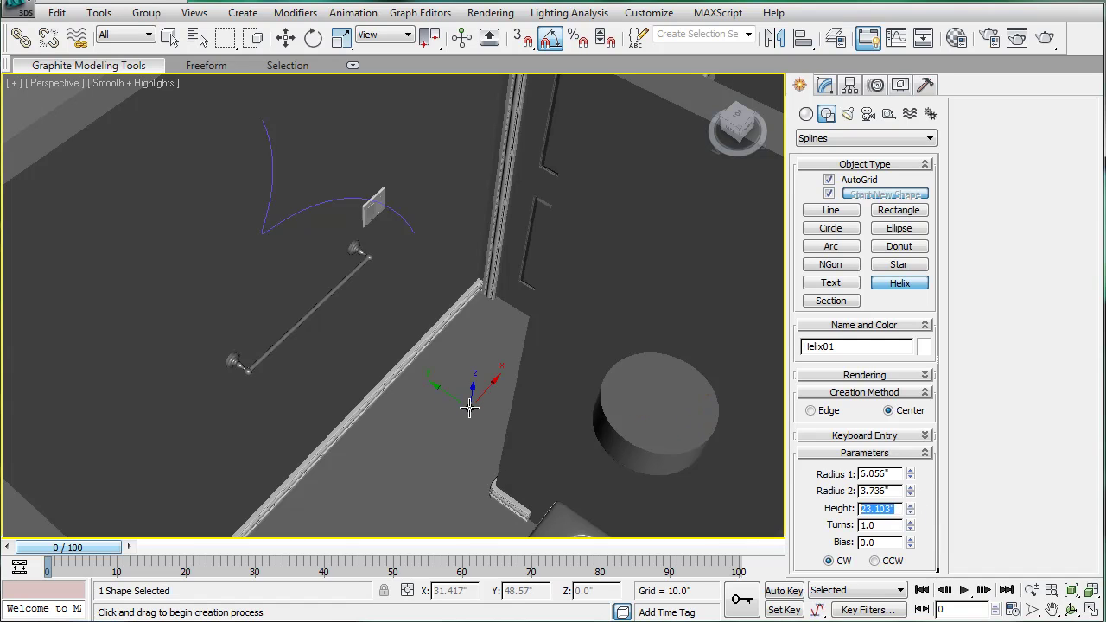
pyautogui.write('4')
pyautogui.press('Return')
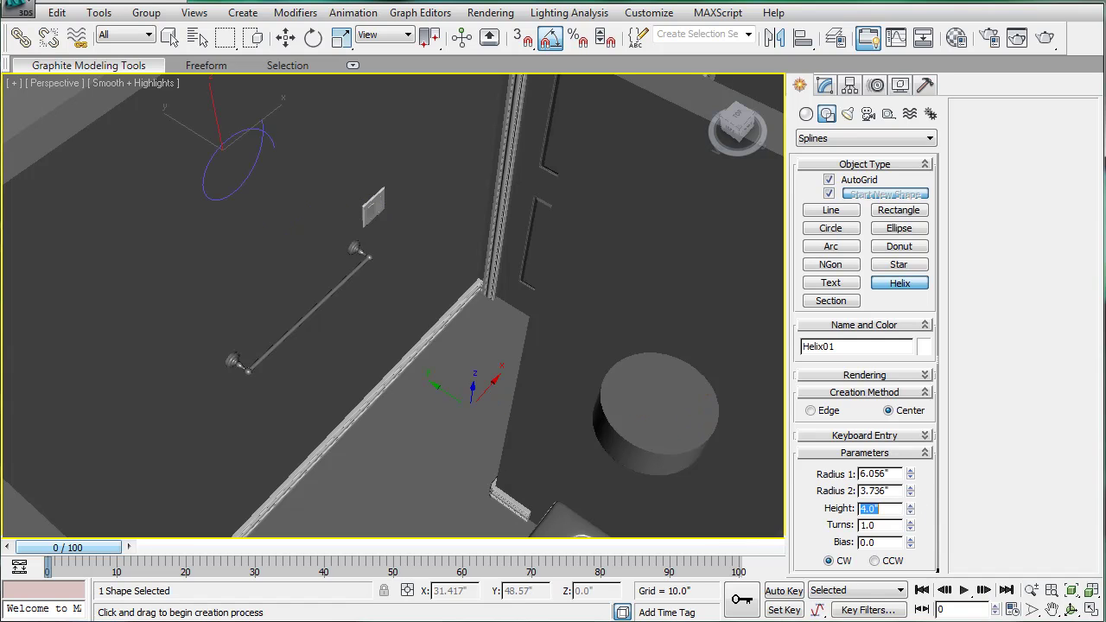
# Step: Set the helix's Radius 1 to 0.9", Radius 2 to 0.3" and height to 3"
pyautogui.rightClick(910, 475)
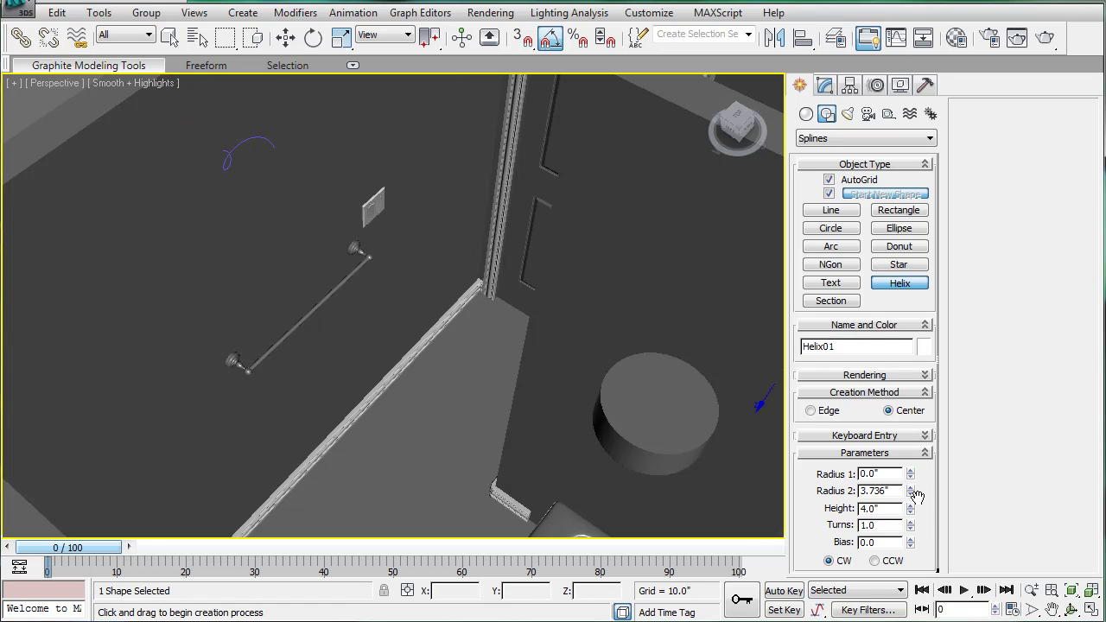
pyautogui.moveTo(910, 490); pyautogui.dragTo(900, 546)
pyautogui.scroll(5, 230, 235)
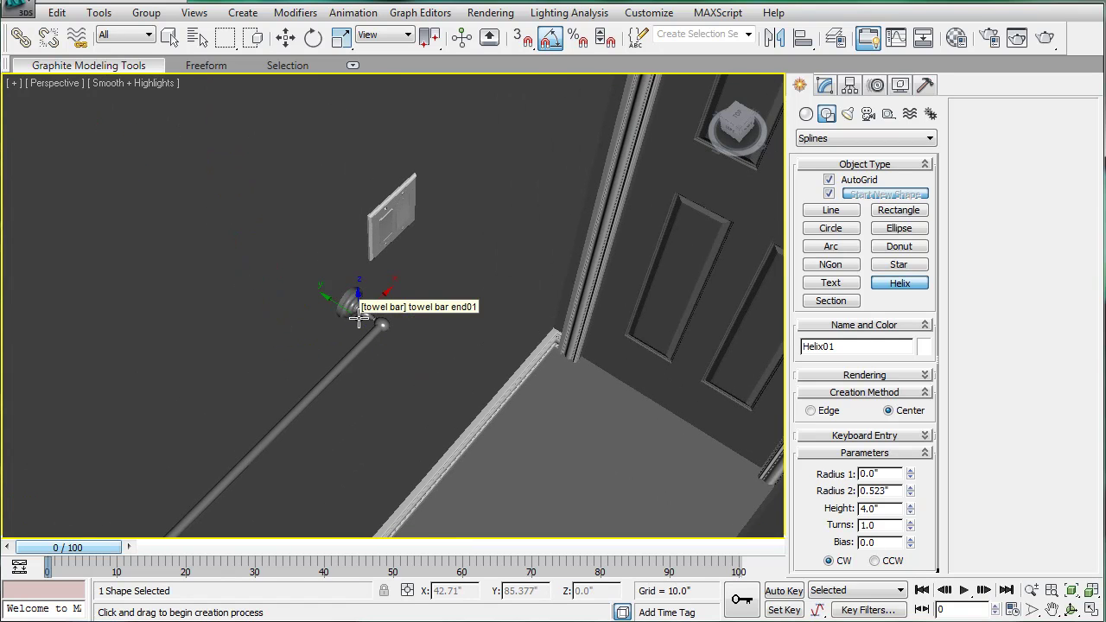
pyautogui.scroll(-5, 359, 318)
pyautogui.doubleClick(898, 474)
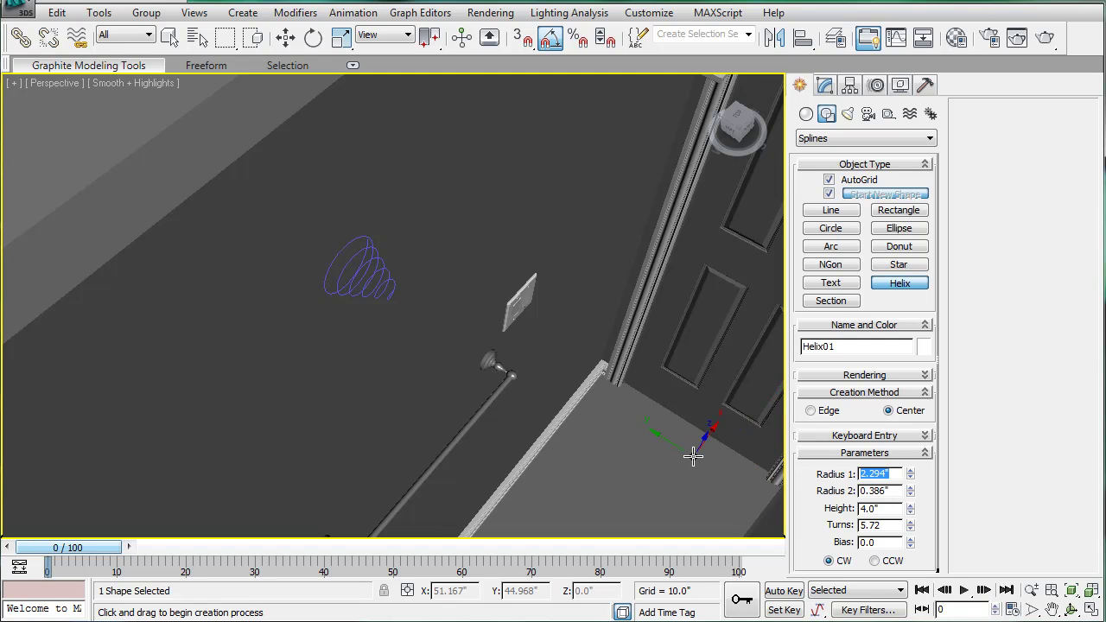
pyautogui.write('0.9')
pyautogui.press('Return')
pyautogui.doubleClick(890, 490)
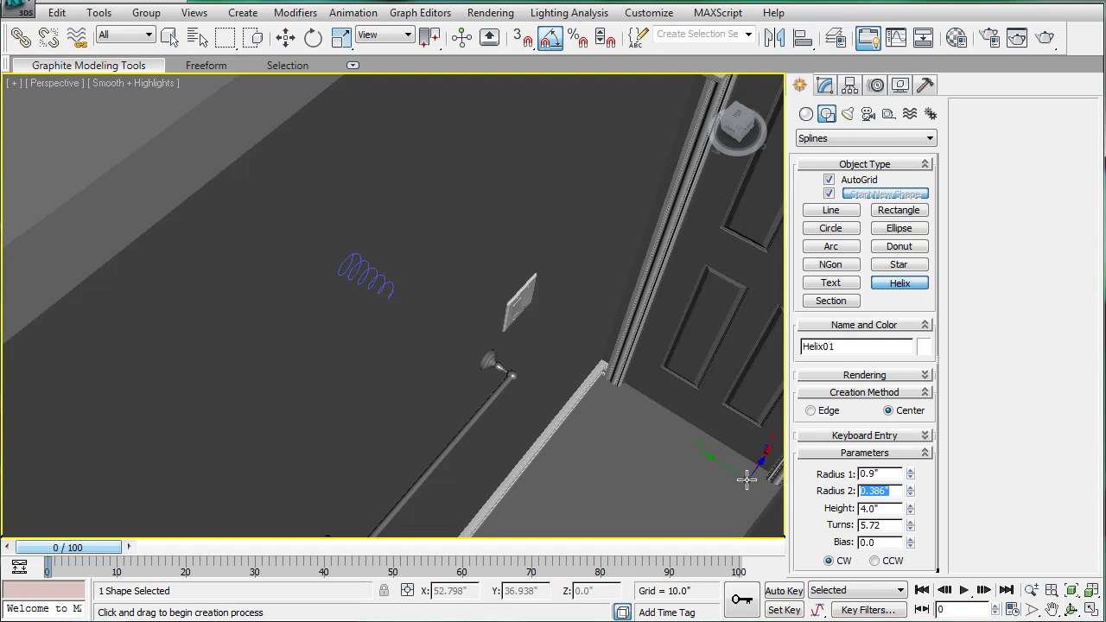
pyautogui.write('.3')
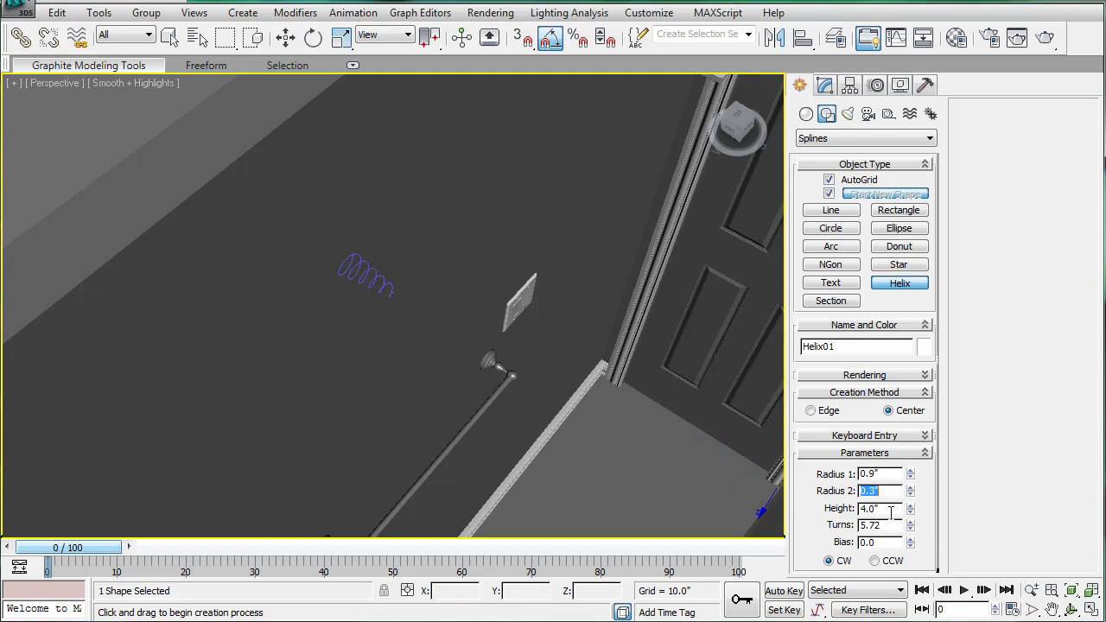
pyautogui.doubleClick(888, 510)
pyautogui.write('3')
pyautogui.press('Return')
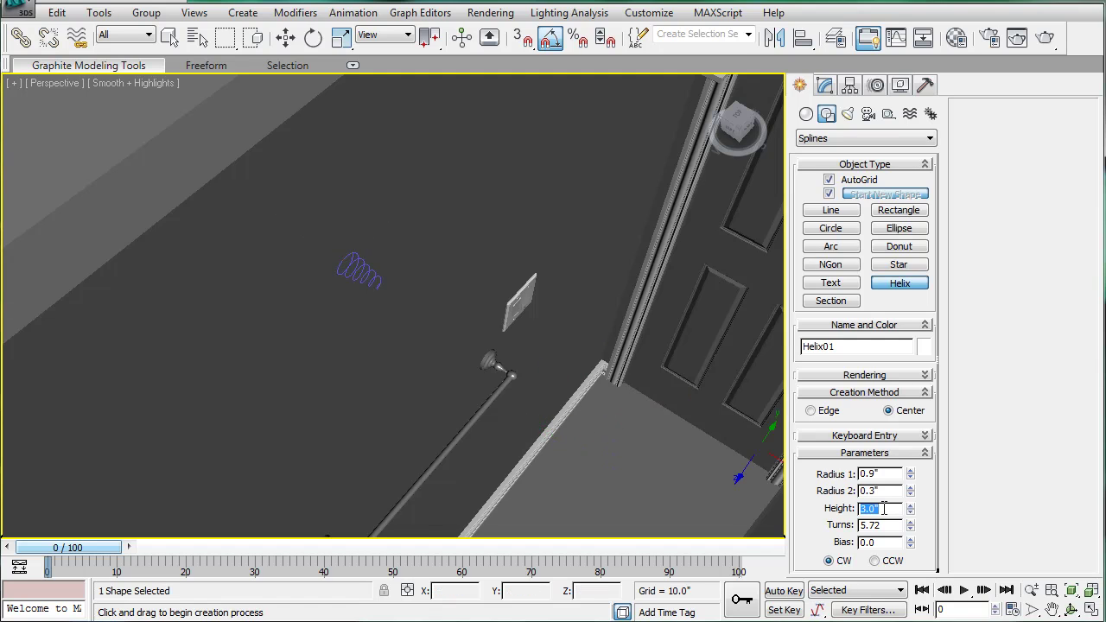
# Step: Set the helix's turns to about 26, its bias to 0 and its Radius 1 to about 0.47"
pyautogui.moveTo(910, 525); pyautogui.dragTo(913, 268)
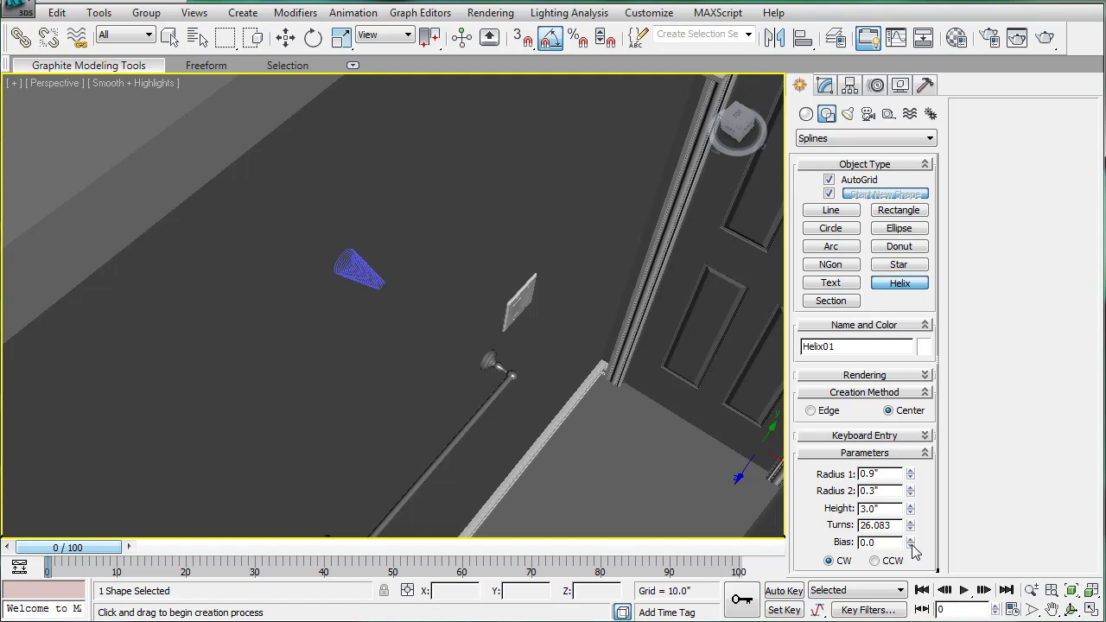
pyautogui.moveTo(911, 546); pyautogui.dragTo(813, 541)
pyautogui.write('0')
pyautogui.press('Return')
pyautogui.moveTo(911, 478); pyautogui.dragTo(908, 512)
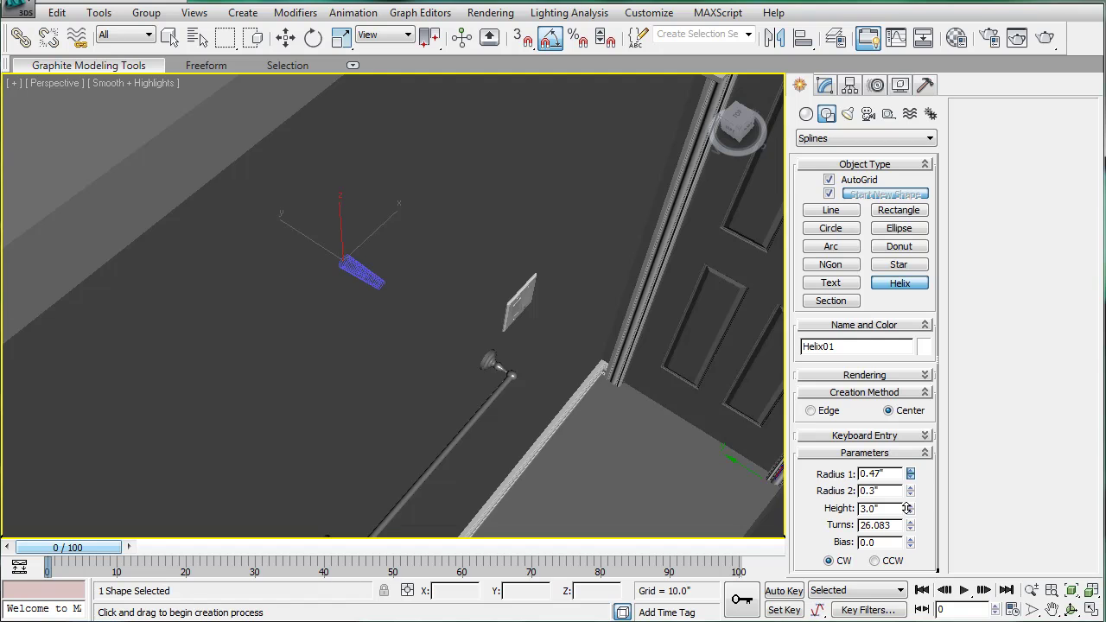
# Step: Make the helix display as solid coils in both viewport and renderer, with a radial thickness of 0.09" and 3 sides
pyautogui.scroll(4, 439, 297)
pyautogui.moveTo(439, 297)
pyautogui.keyDown('alt'); pyautogui.mouseDown(button='middle')
pyautogui.moveTo(427, 259)
pyautogui.moveTo(446, 265)
pyautogui.moveTo(424, 290)
pyautogui.mouseUp(button='middle'); pyautogui.keyUp('alt')
pyautogui.click(821, 86)
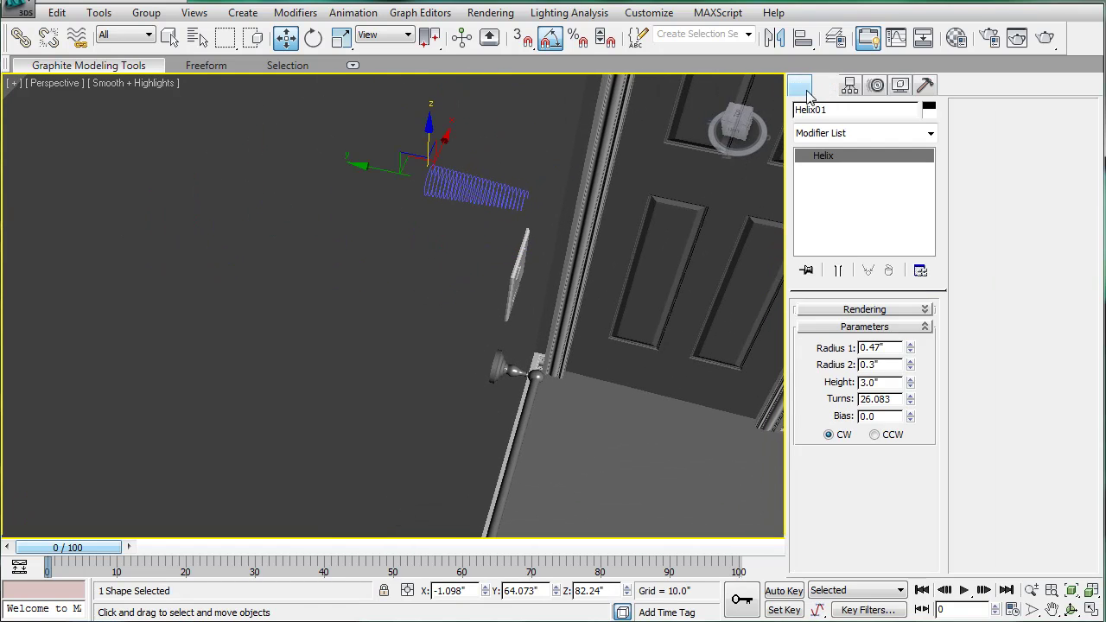
pyautogui.click(799, 85)
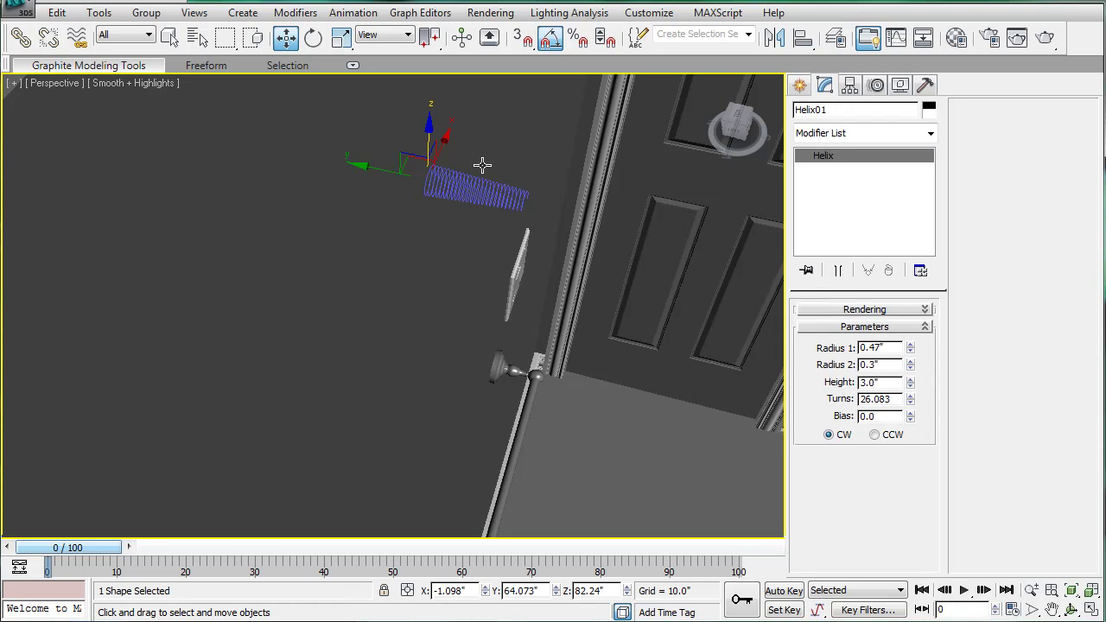
pyautogui.click(849, 310)
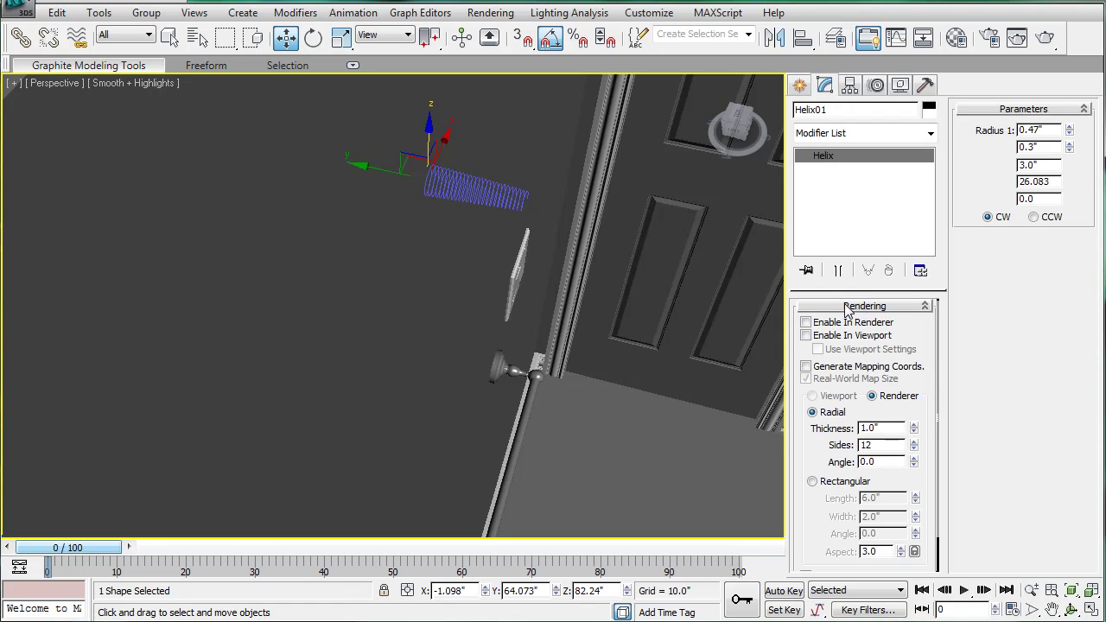
pyautogui.click(806, 335)
pyautogui.moveTo(915, 431); pyautogui.dragTo(902, 509)
pyautogui.moveTo(914, 448); pyautogui.dragTo(911, 541)
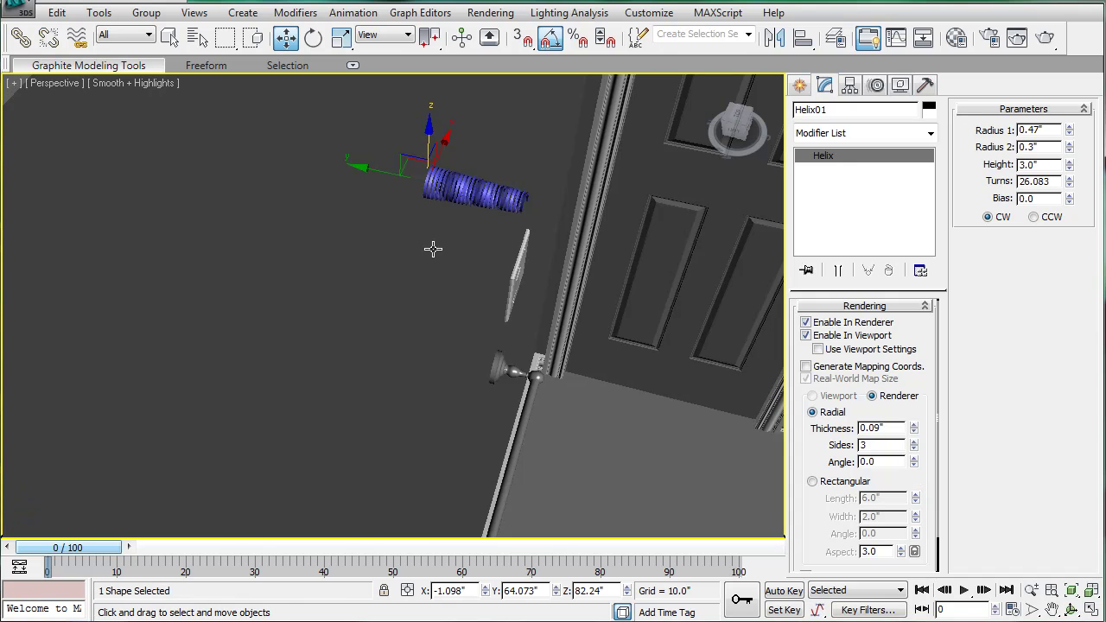
# Step: Raise the rendered cross-section of the helix coils to 9 sides
pyautogui.scroll(4, 465, 245)
pyautogui.moveTo(408, 188); pyautogui.dragTo(445, 393, button='middle')
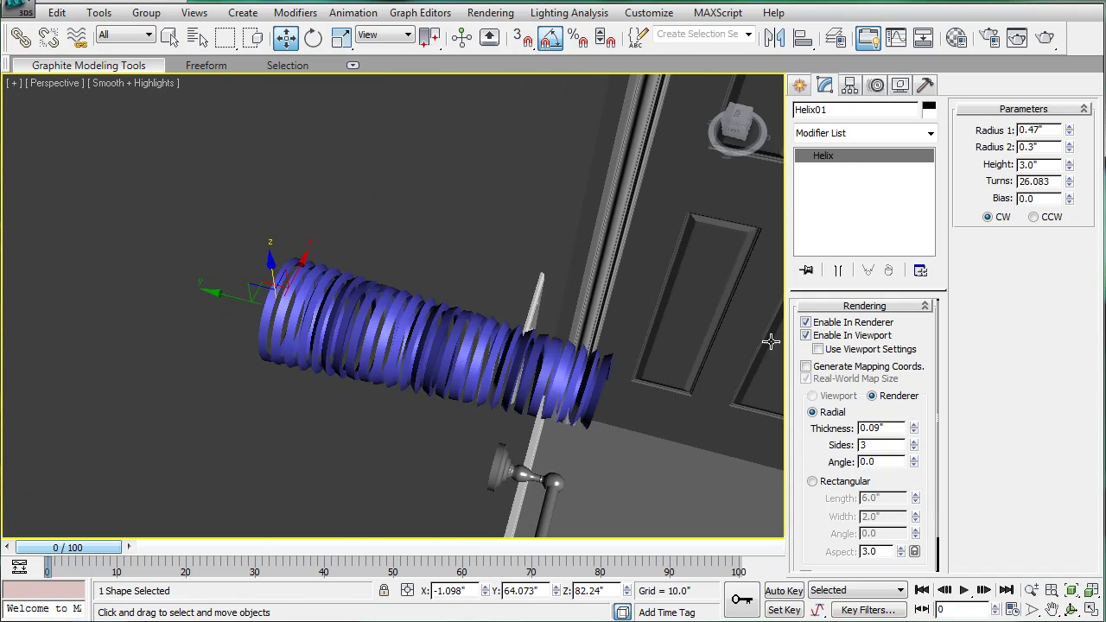
pyautogui.click(914, 443)
pyautogui.click(915, 443)
pyautogui.click(914, 443)
pyautogui.click(914, 443)
pyautogui.click(915, 444)
pyautogui.click(914, 444)
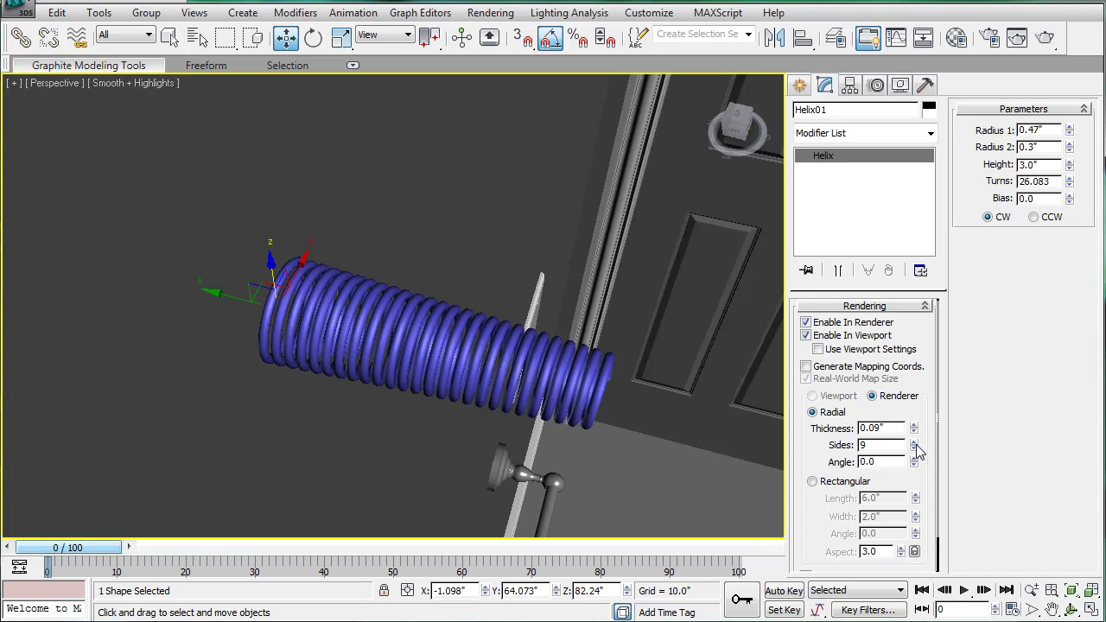
# Step: Increase the helix's turns to about 36 so the coils sit closer together
pyautogui.moveTo(436, 308)
pyautogui.keyDown('alt'); pyautogui.mouseDown(button='middle')
pyautogui.moveTo(383, 280)
pyautogui.moveTo(445, 299)
pyautogui.mouseUp(button='middle'); pyautogui.keyUp('alt')
pyautogui.scroll(1, 383, 274)
pyautogui.scroll(-2, 383, 274)
pyautogui.scroll(-2, 444, 295)
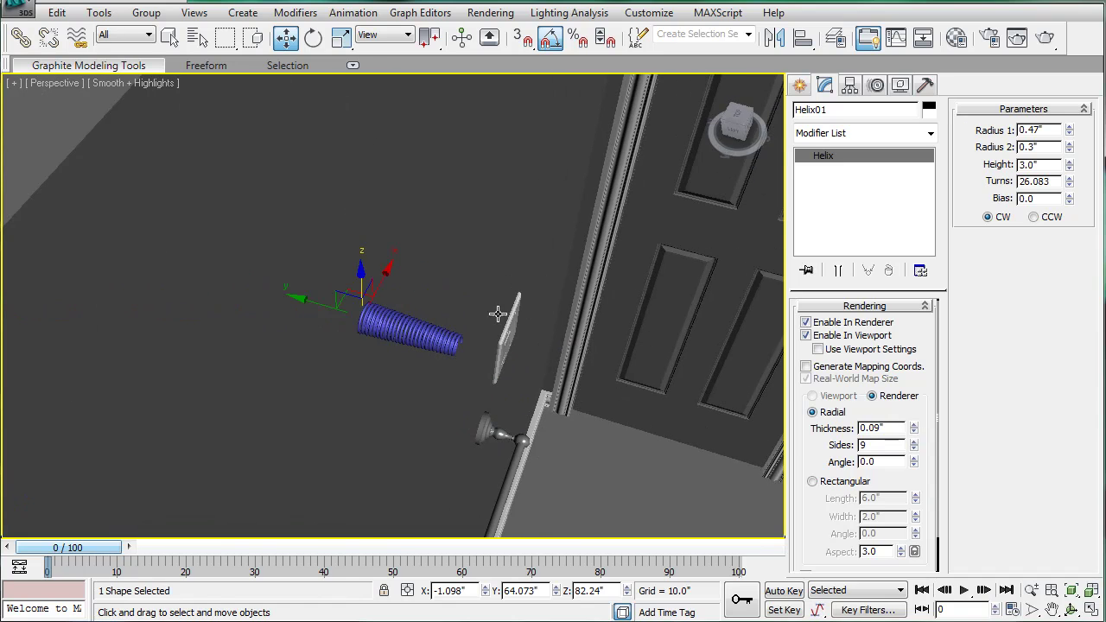
pyautogui.scroll(3, 490, 317)
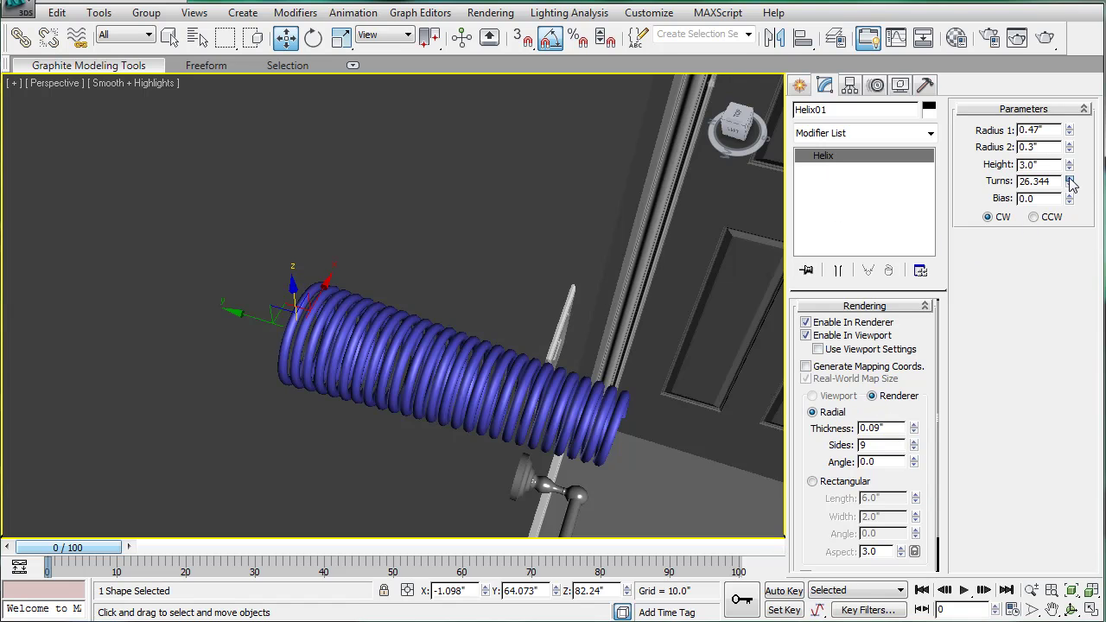
pyautogui.moveTo(1071, 182); pyautogui.dragTo(1068, 153)
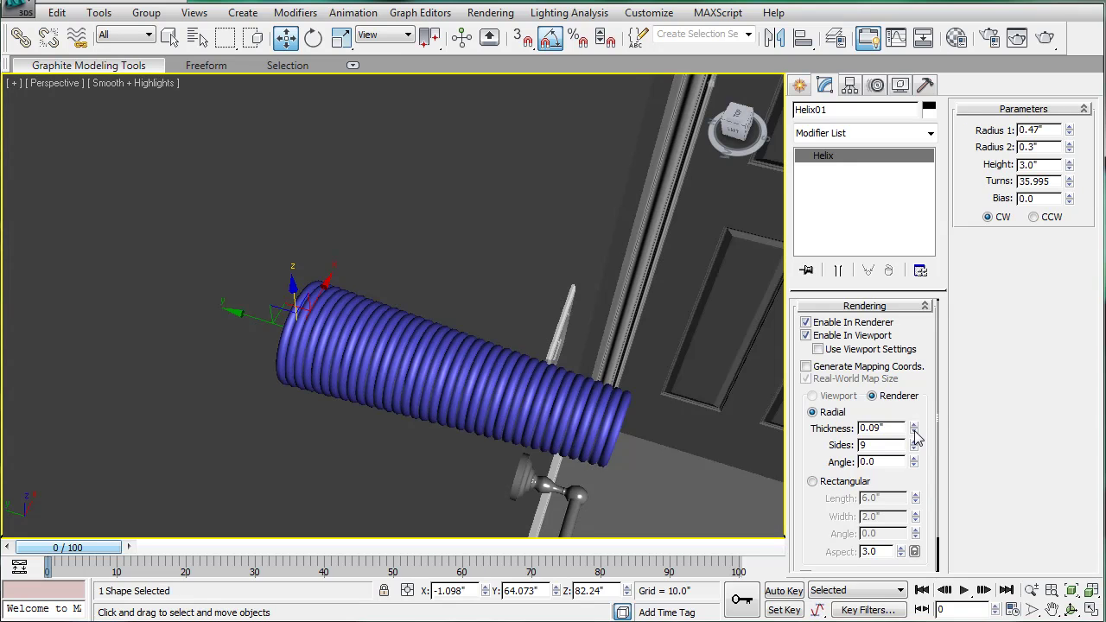
# Step: Reduce the helix's rendered thickness to 0 and its sides to 6, toggling the viewport rendering off and on
pyautogui.moveTo(914, 433); pyautogui.dragTo(918, 451)
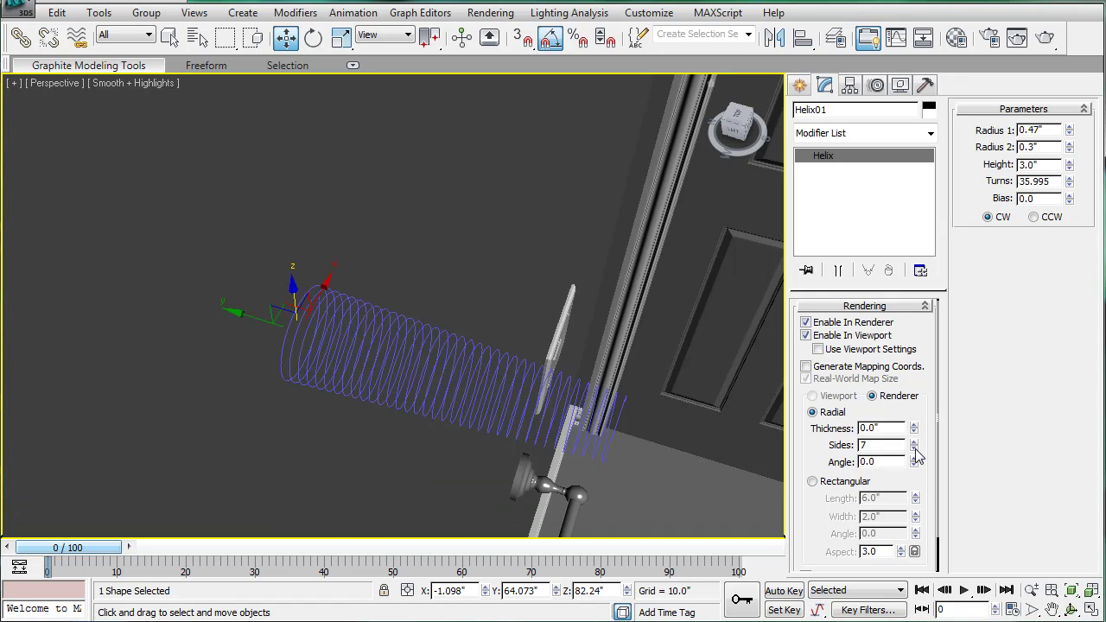
pyautogui.keyDown('alt'); pyautogui.moveTo(380, 246); pyautogui.dragTo(394, 235, button='middle'); pyautogui.keyUp('alt')
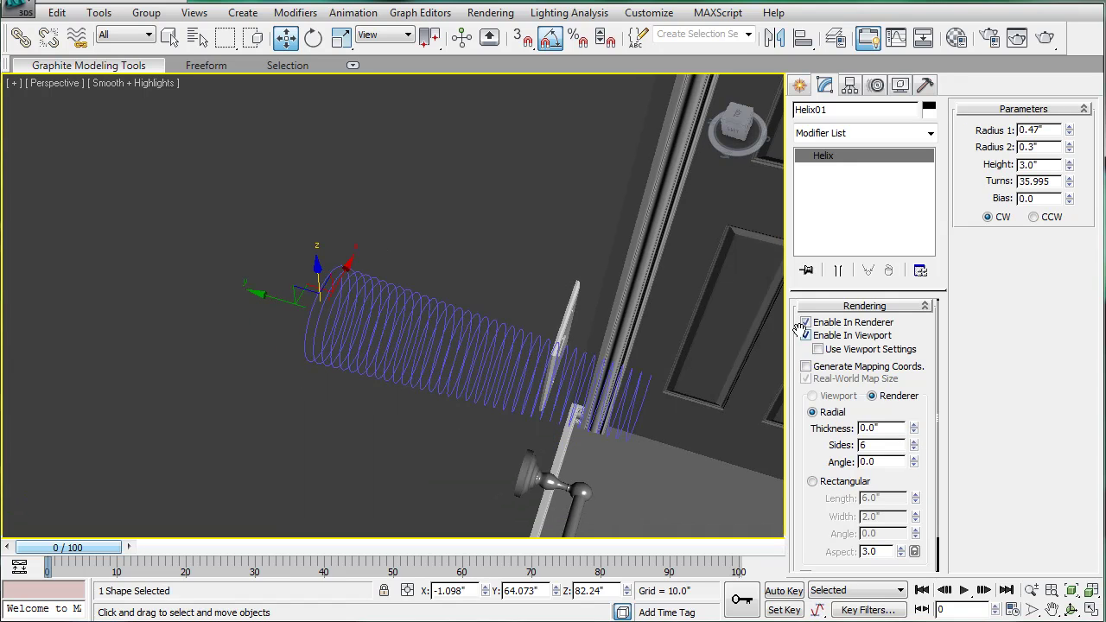
pyautogui.click(805, 335)
pyautogui.moveTo(619, 299)
pyautogui.keyDown('alt'); pyautogui.mouseDown(button='middle')
pyautogui.moveTo(548, 279)
pyautogui.moveTo(609, 299)
pyautogui.mouseUp(button='middle'); pyautogui.keyUp('alt')
pyautogui.click(806, 335)
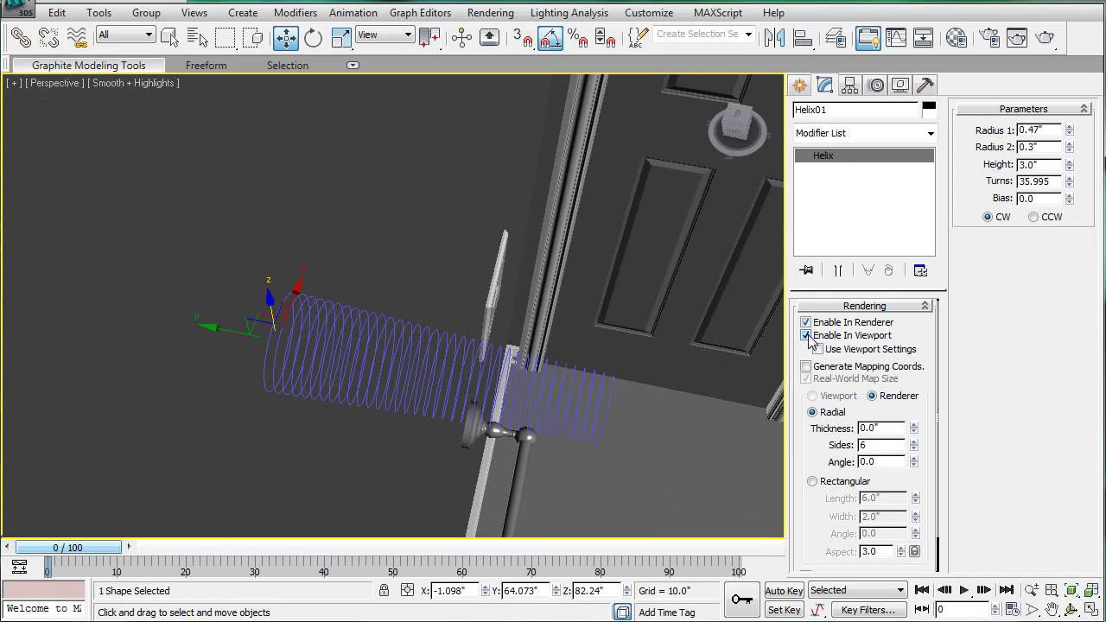
# Step: Set the helix's rendered thickness to 0.06" with 9 sides and disable its solid display in the viewport
pyautogui.moveTo(915, 426); pyautogui.dragTo(915, 426)
pyautogui.click(915, 443)
pyautogui.click(914, 442)
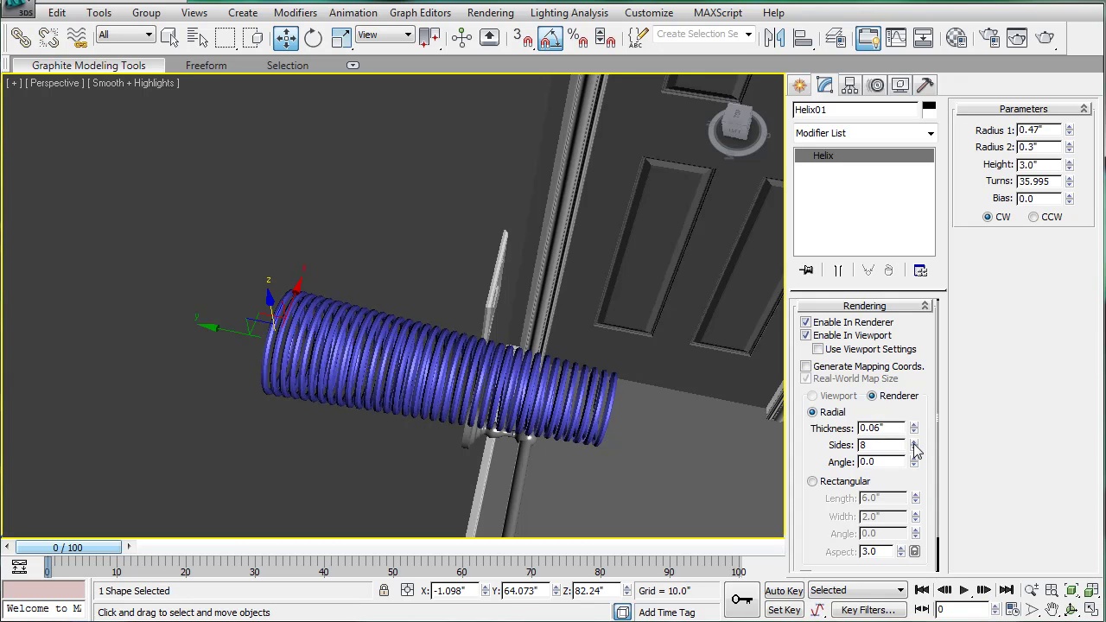
pyautogui.click(805, 322)
pyautogui.click(805, 335)
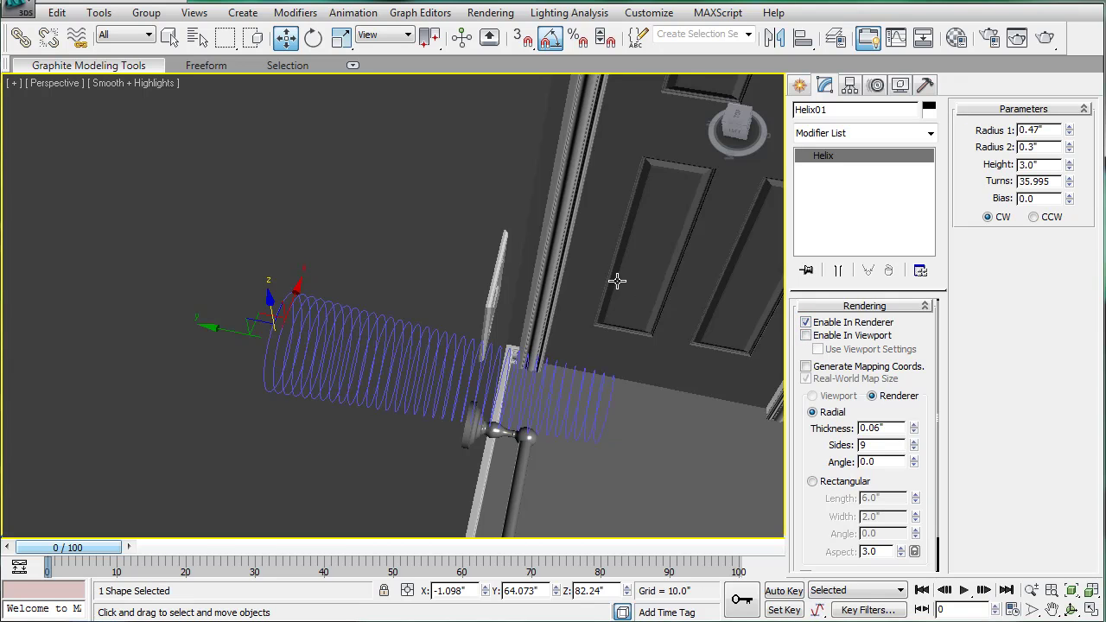
# Step: Apply the last sample material in the Material Editor's second row to the helix
pyautogui.moveTo(597, 282)
pyautogui.keyDown('alt'); pyautogui.mouseDown(button='middle')
pyautogui.moveTo(577, 273)
pyautogui.moveTo(577, 289)
pyautogui.mouseUp(button='middle'); pyautogui.keyUp('alt')
pyautogui.scroll(-3, 566, 274)
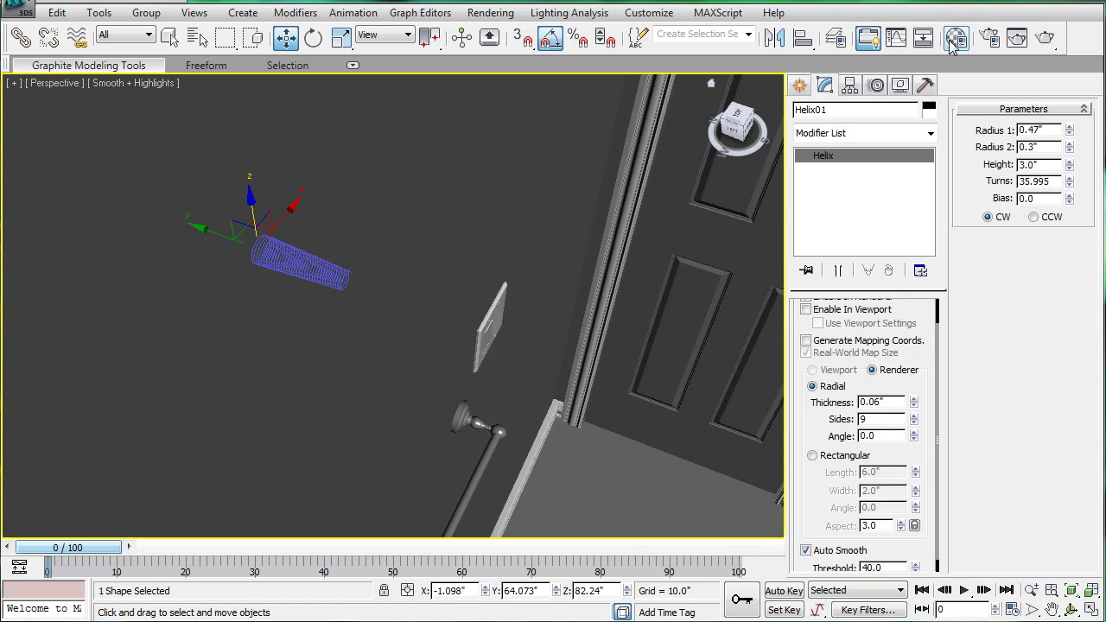
pyautogui.press('m')
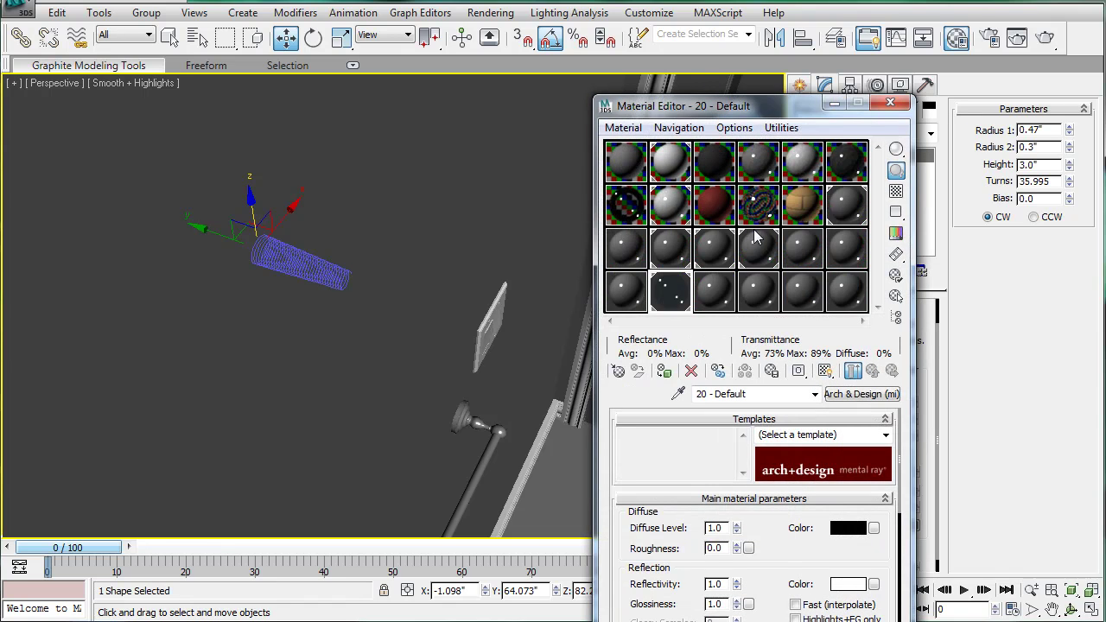
pyautogui.moveTo(851, 212); pyautogui.dragTo(317, 285)
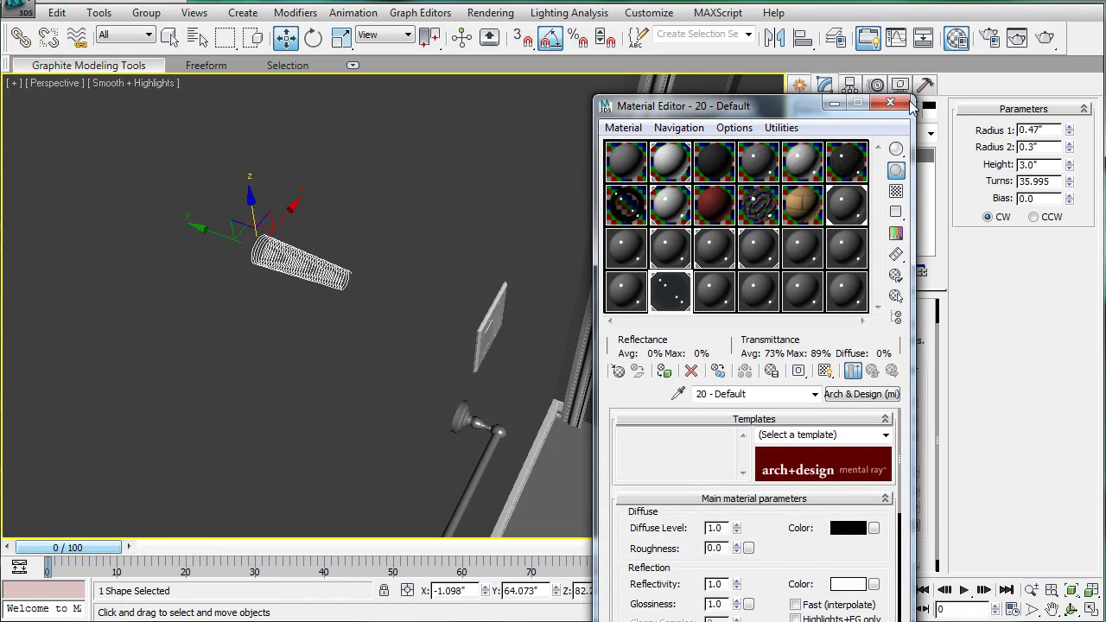
pyautogui.press('m')
# Step: Render a close-up perspective view of the helix to check its coils and material
pyautogui.scroll(2, 413, 185)
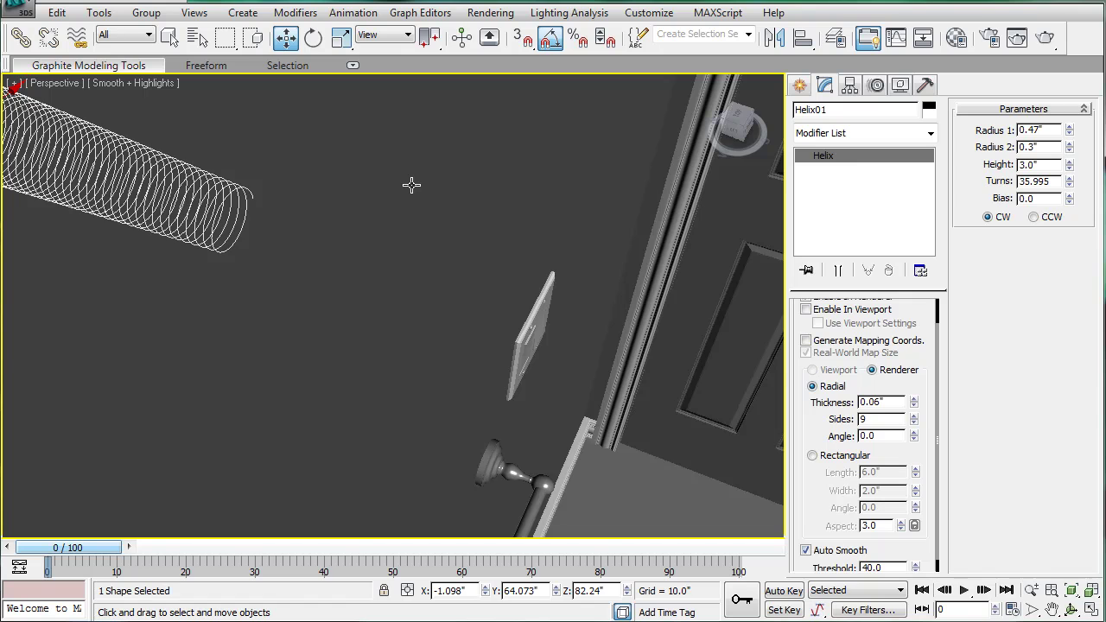
pyautogui.moveTo(412, 185); pyautogui.dragTo(506, 285, button='middle')
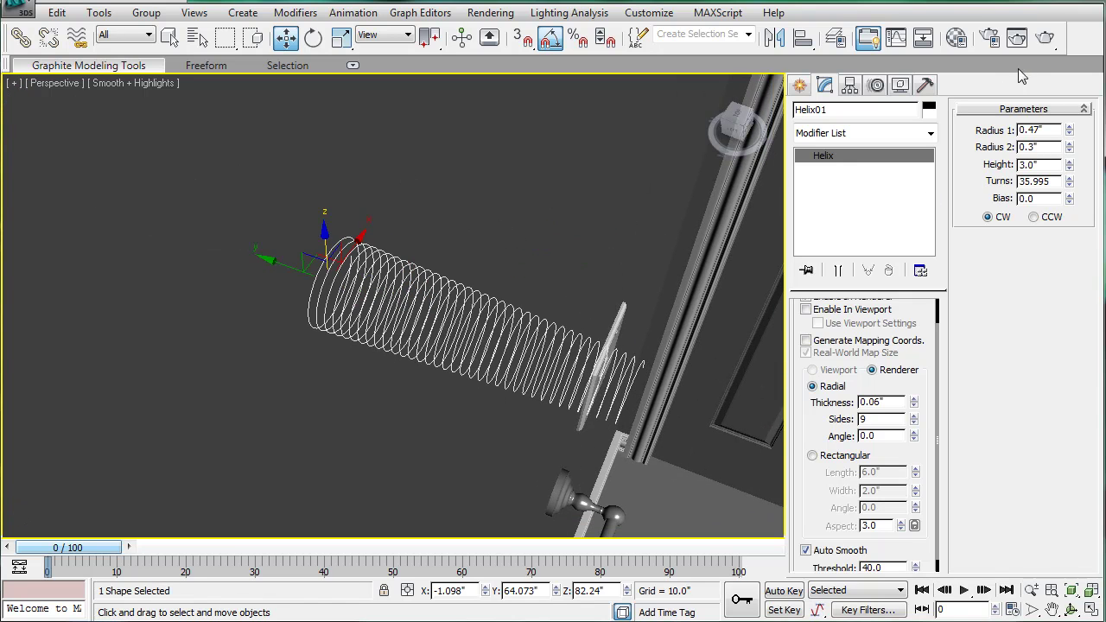
pyautogui.click(1044, 37)
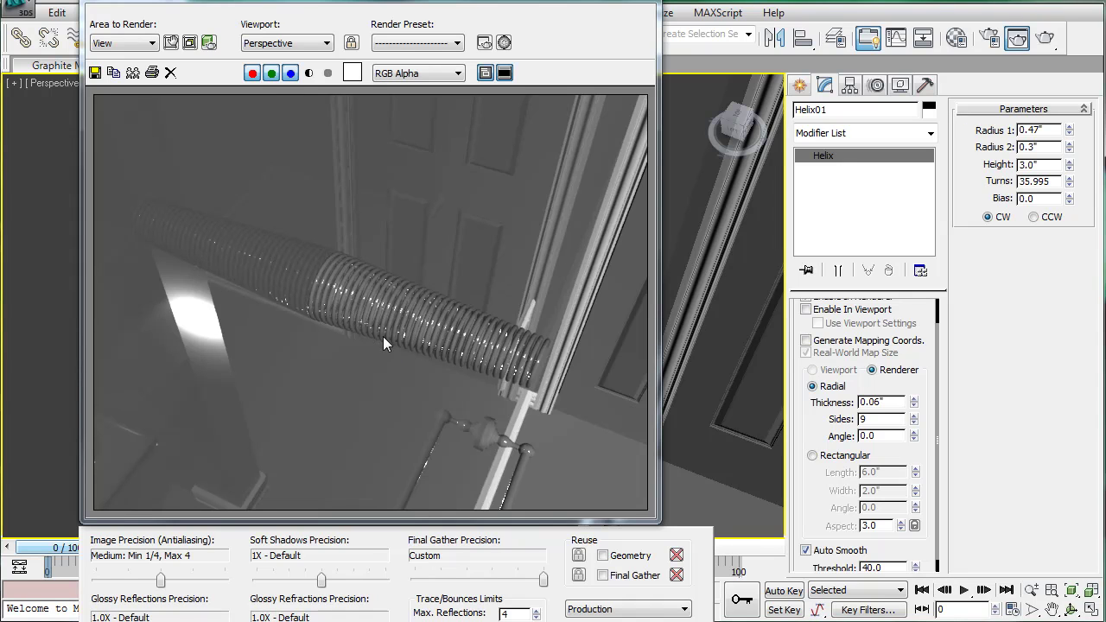
pyautogui.click(642, 1)
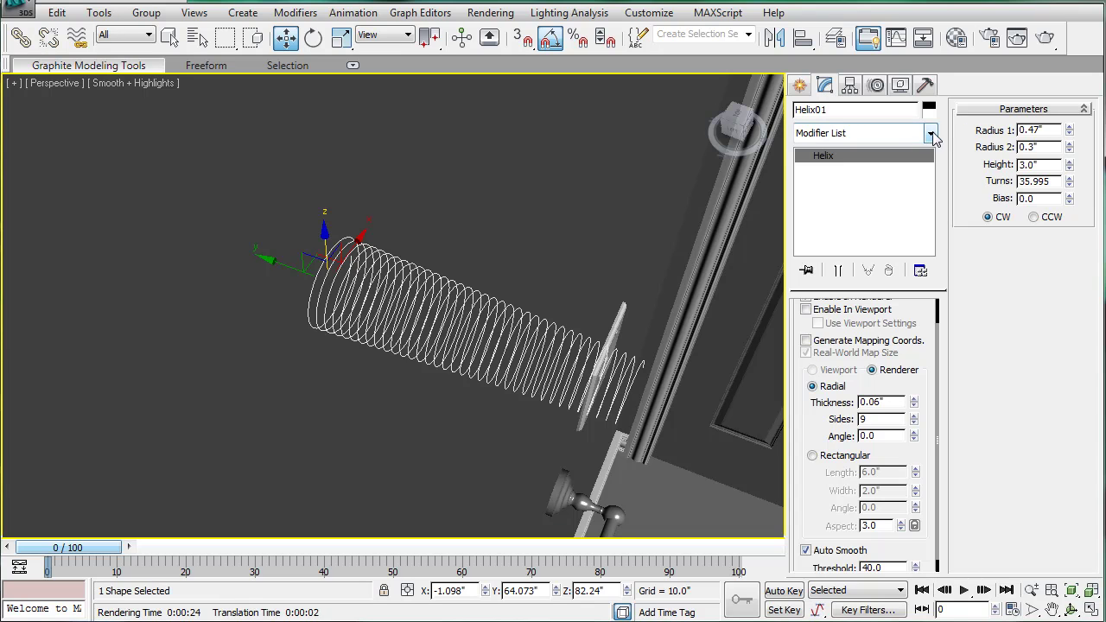
pyautogui.click(931, 133)
pyautogui.moveTo(933, 171); pyautogui.dragTo(933, 288)
pyautogui.click(853, 263)
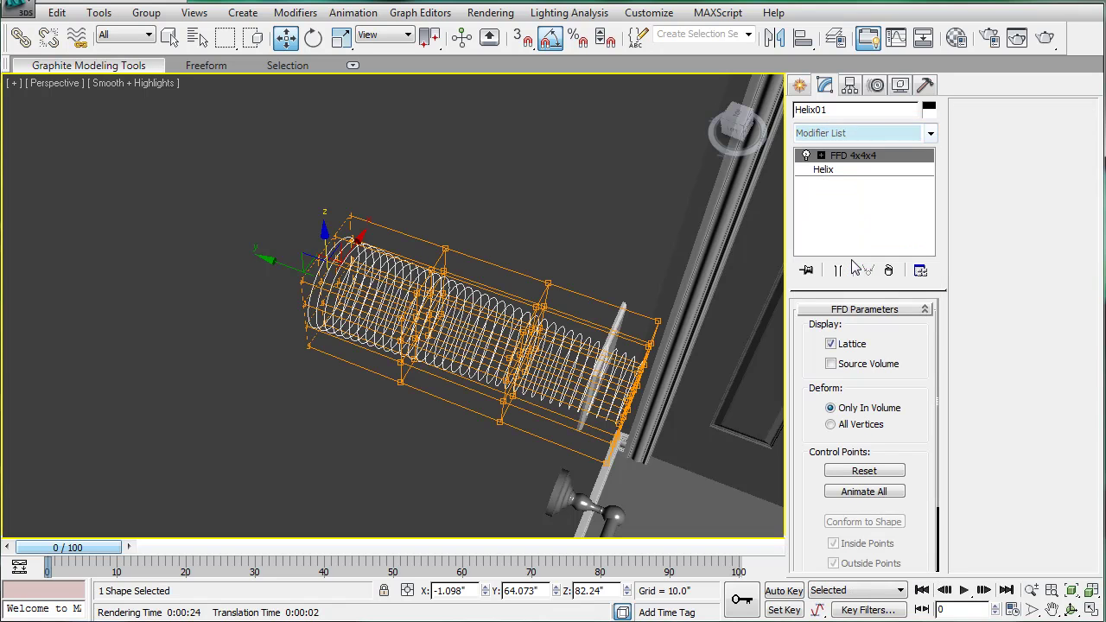
pyautogui.hotkey('ctrl', 'z')
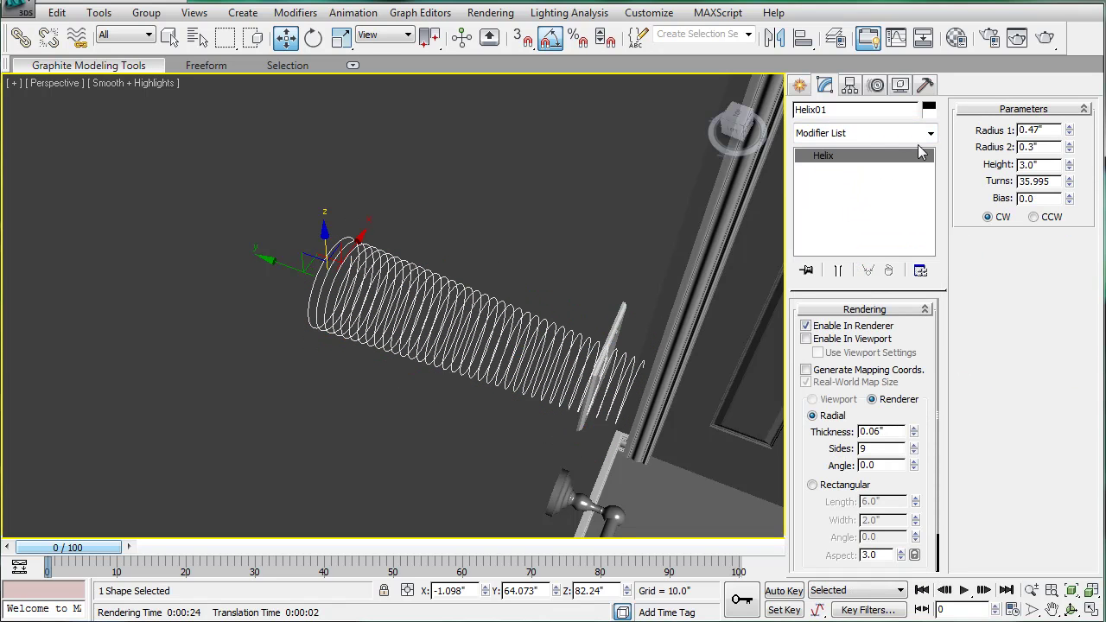
# Step: Add an FFD(cyl) modifier to the helix and start editing its lattice control points
pyautogui.click(931, 136)
pyautogui.scroll(-4, 874, 389)
pyautogui.scroll(-4, 876, 419)
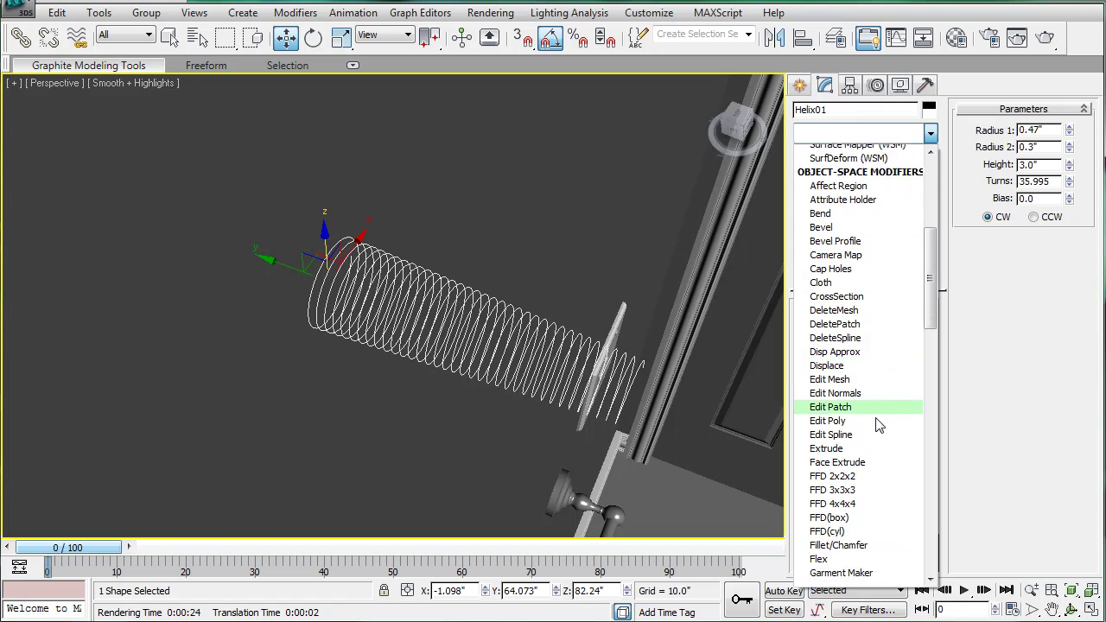
pyautogui.click(842, 453)
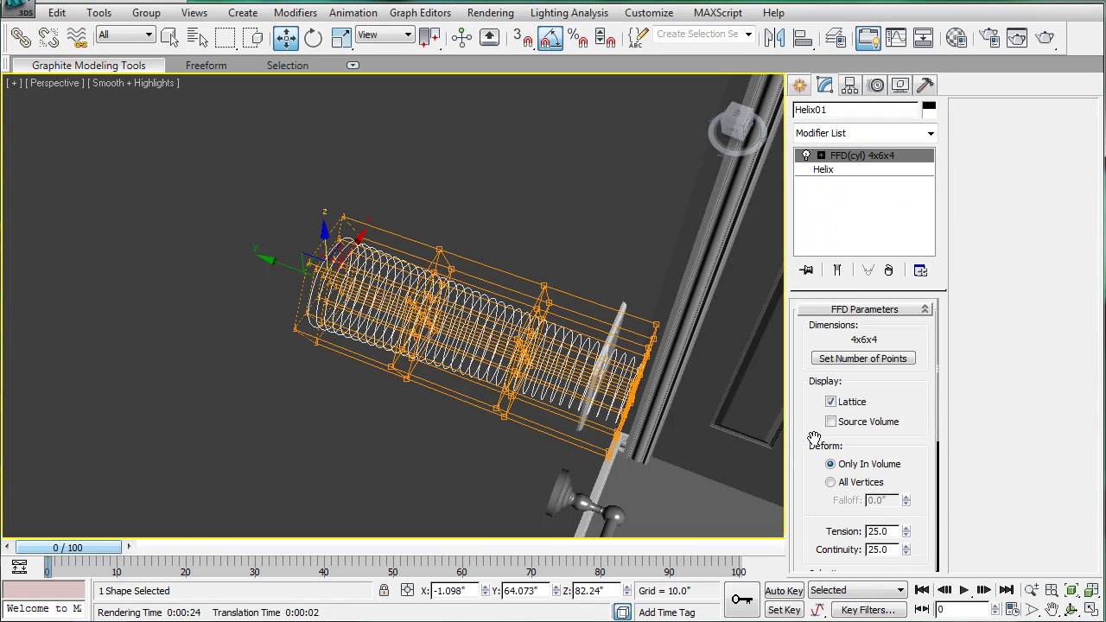
pyautogui.keyDown('alt'); pyautogui.moveTo(579, 310); pyautogui.dragTo(570, 274, button='middle'); pyautogui.keyUp('alt')
pyautogui.press('z')
pyautogui.click(823, 157)
pyautogui.click(864, 169)
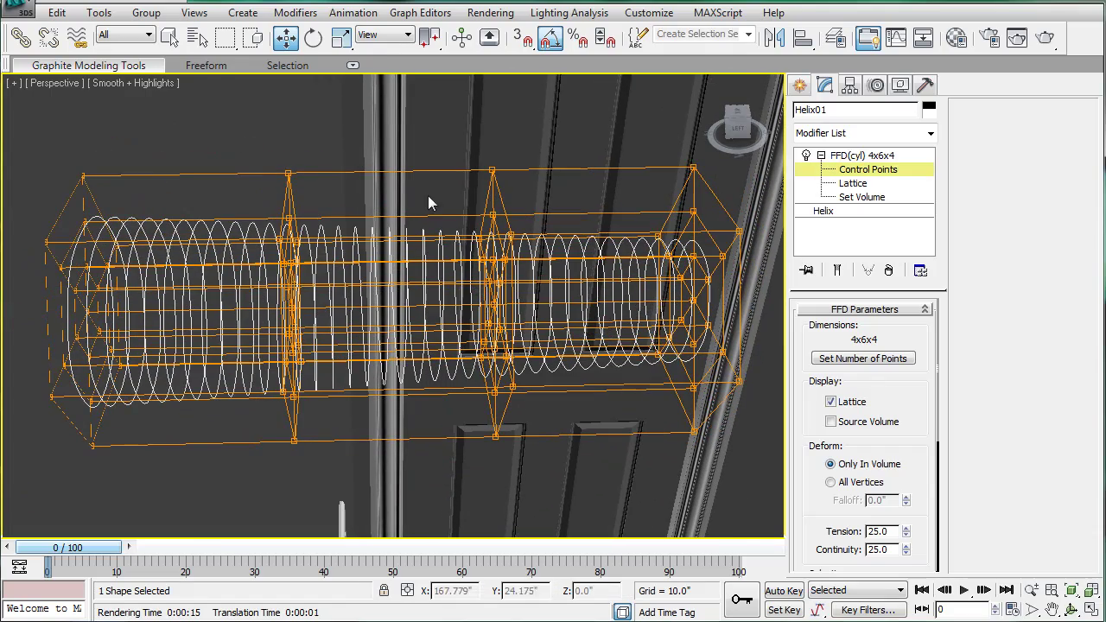
# Step: Select all lattice control points except those at the wide base end and scale them down to narrow the coil's body
pyautogui.moveTo(222, 131); pyautogui.dragTo(574, 539)
pyautogui.moveTo(612, 499); pyautogui.dragTo(614, 499)
pyautogui.keyDown('alt'); pyautogui.moveTo(548, 389); pyautogui.dragTo(466, 381, button='middle'); pyautogui.keyUp('alt')
pyautogui.press('r')
pyautogui.moveTo(466, 321); pyautogui.dragTo(495, 341)
pyautogui.keyDown('alt'); pyautogui.moveTo(449, 346); pyautogui.dragTo(517, 341, button='middle'); pyautogui.keyUp('alt')
pyautogui.hotkey('shift', 'z')
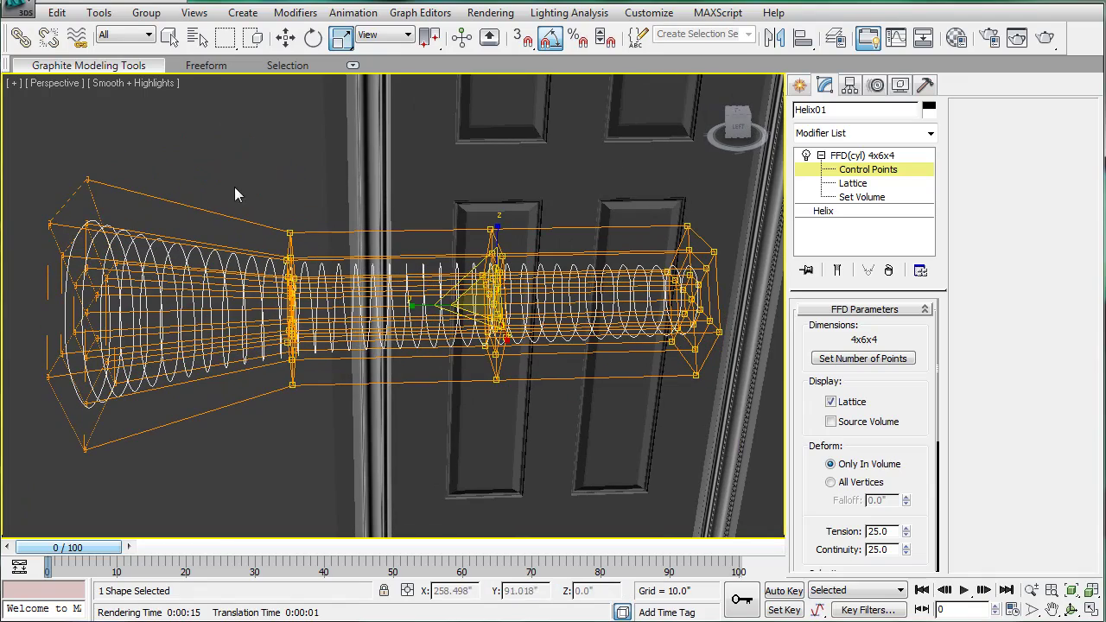
# Step: Move the ring of control points nearest the wide end slightly along Y and return to the FFD(cyl) modifier level
pyautogui.moveTo(323, 418); pyautogui.dragTo(324, 420)
pyautogui.press('w')
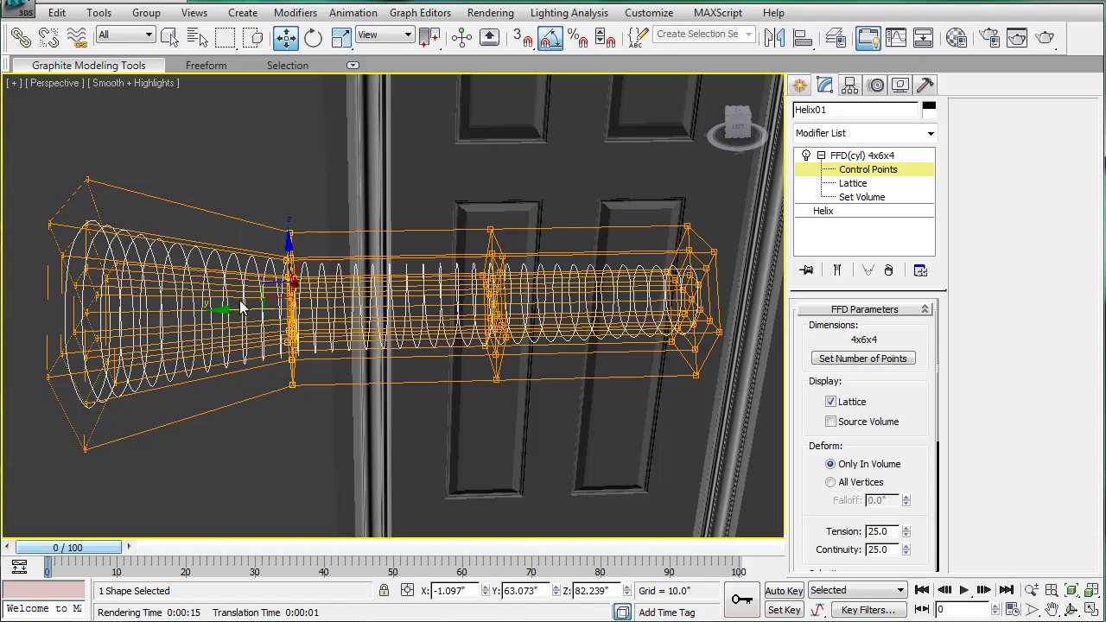
pyautogui.moveTo(244, 309)
pyautogui.mouseDown()
pyautogui.moveTo(184, 309)
pyautogui.moveTo(255, 314)
pyautogui.moveTo(242, 312)
pyautogui.mouseUp()
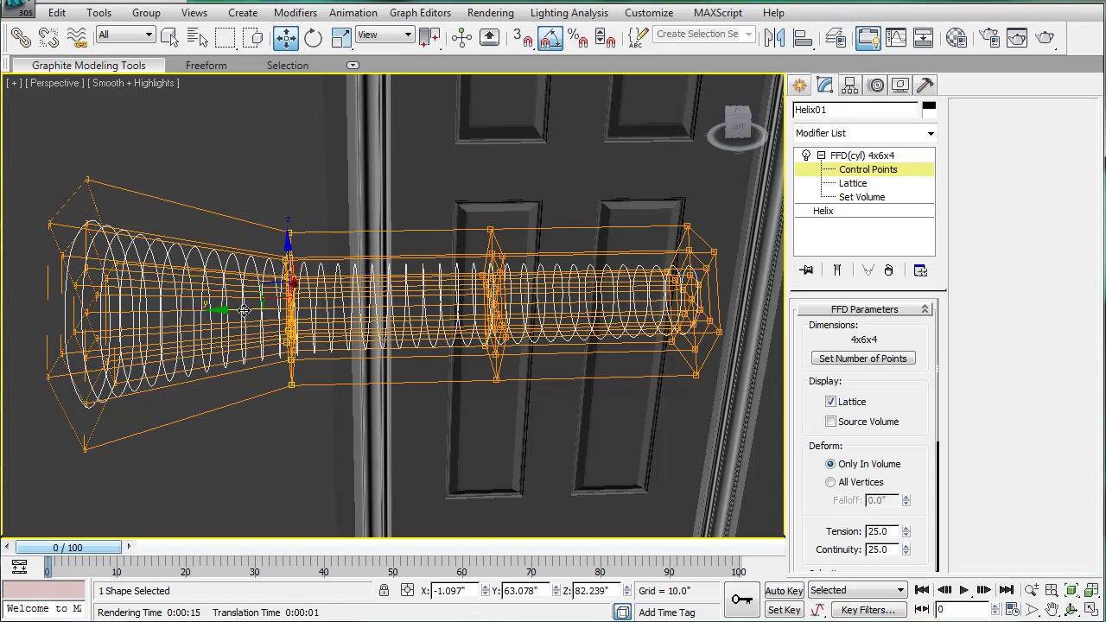
pyautogui.click(842, 158)
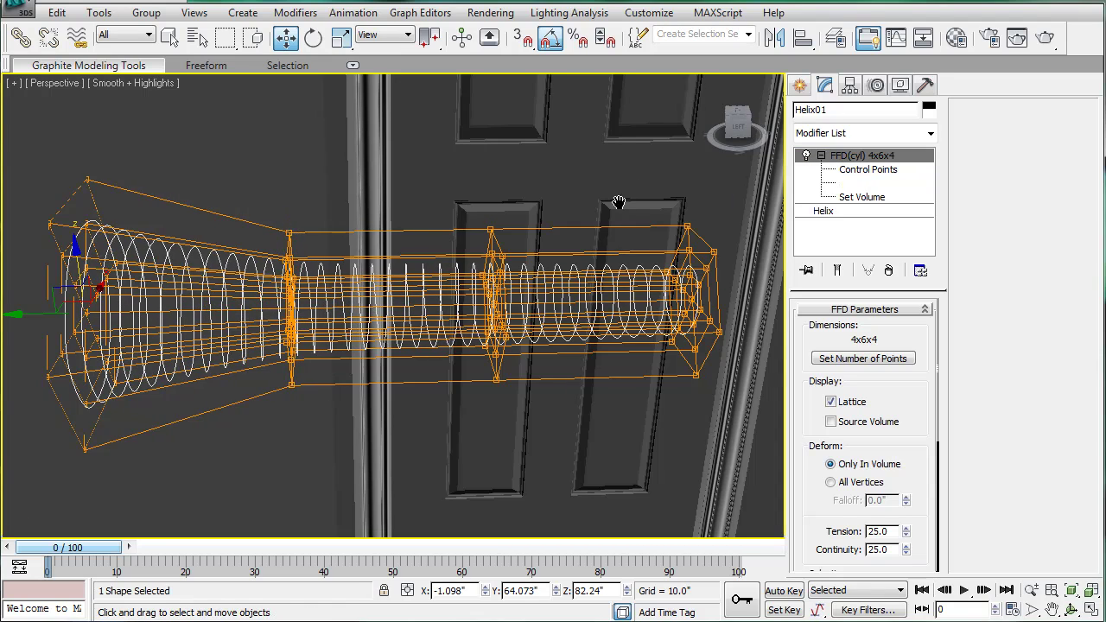
# Step: Render the perspective view to check the tapered shape of the coil, and close the rendered image
pyautogui.scroll(-1, 602, 223)
pyautogui.scroll(1, 597, 226)
pyautogui.keyDown('alt'); pyautogui.moveTo(593, 227); pyautogui.dragTo(571, 235, button='middle'); pyautogui.keyUp('alt')
pyautogui.hotkey('shift', 'q')
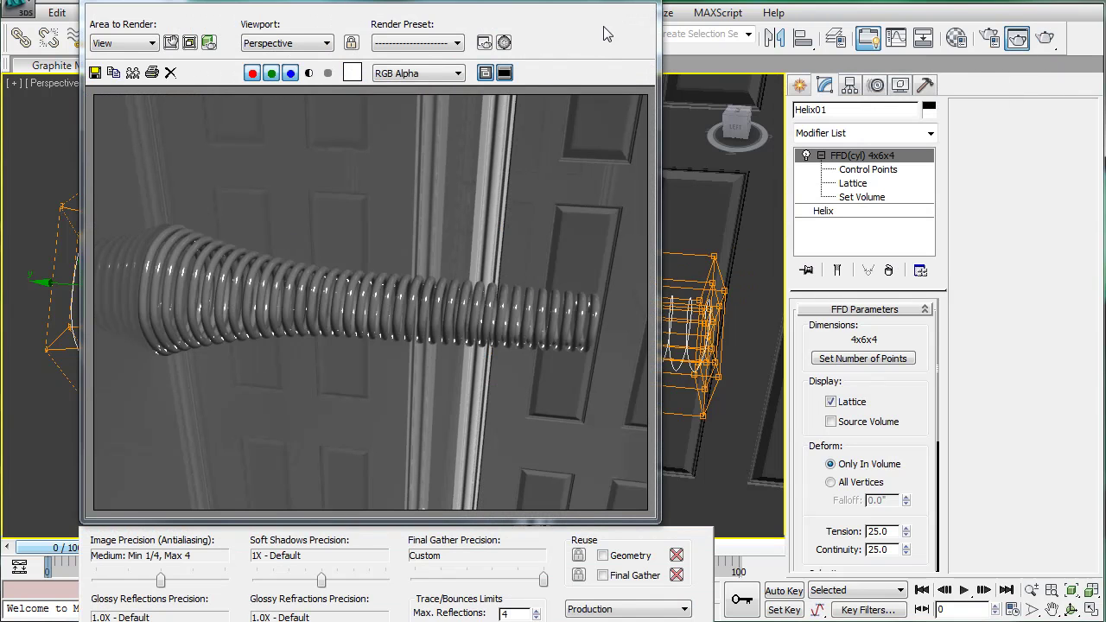
pyautogui.click(640, 2)
# Step: Collapse the FFD(cyl) modifier's sub-levels in the stack and deselect the helix
pyautogui.scroll(-3, 731, 213)
pyautogui.keyDown('alt'); pyautogui.moveTo(694, 234); pyautogui.dragTo(753, 193, button='middle'); pyautogui.keyUp('alt')
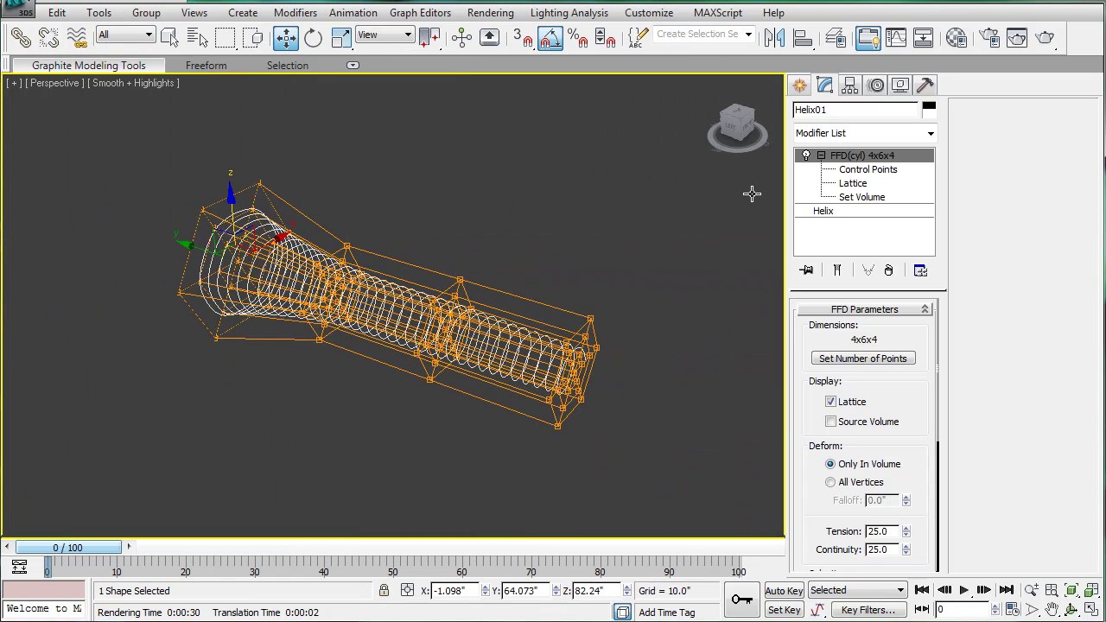
pyautogui.click(848, 152)
pyautogui.click(844, 170)
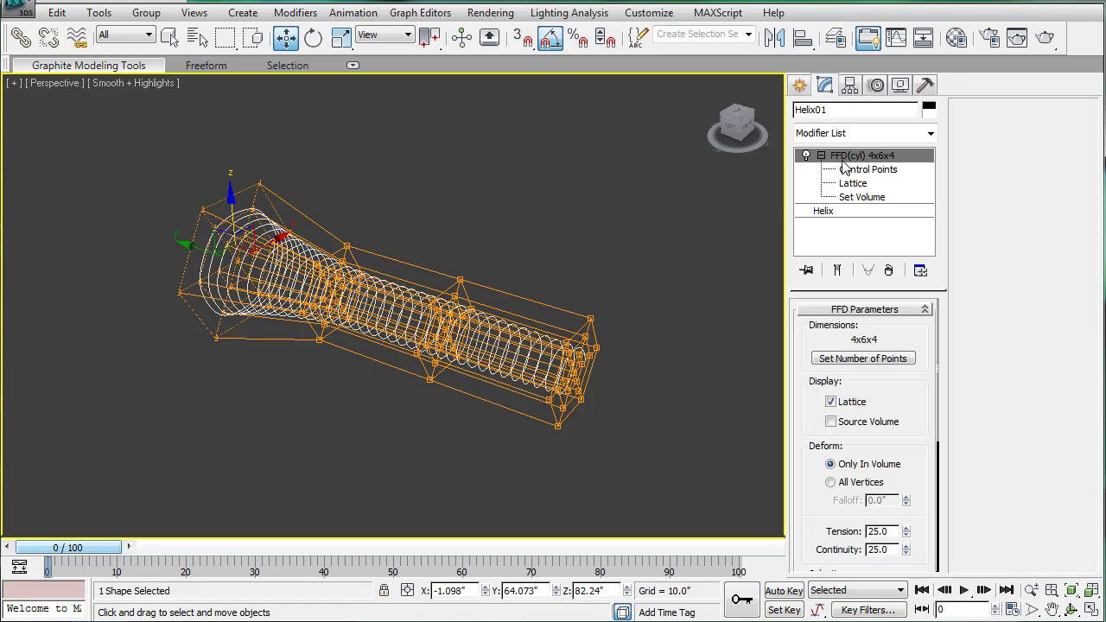
pyautogui.click(821, 156)
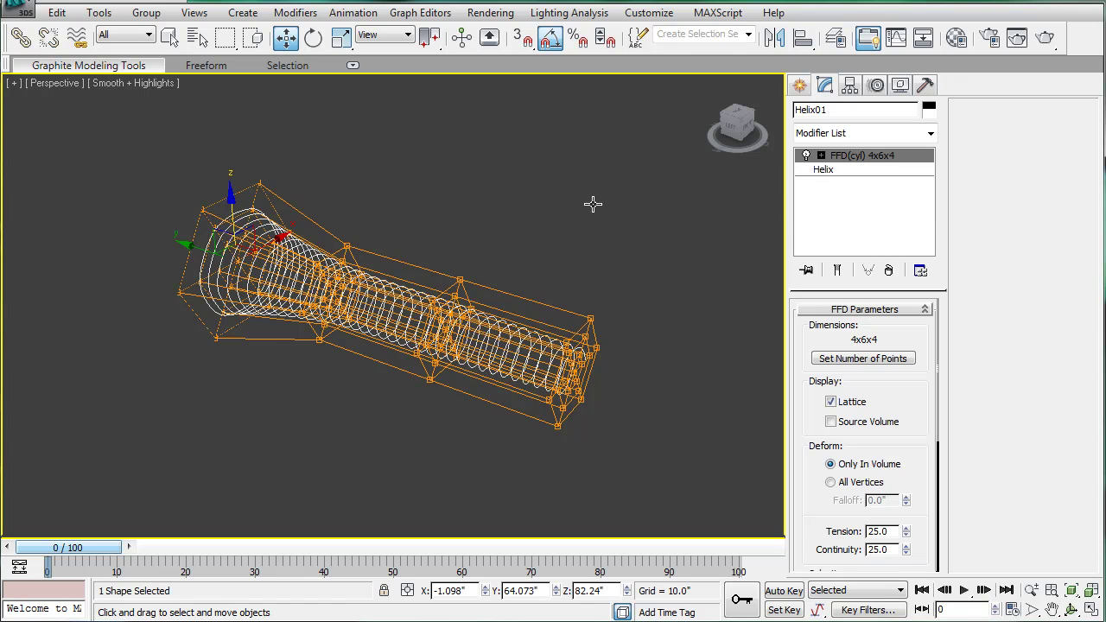
pyautogui.click(593, 205)
pyautogui.scroll(-2, 567, 240)
pyautogui.scroll(2, 541, 253)
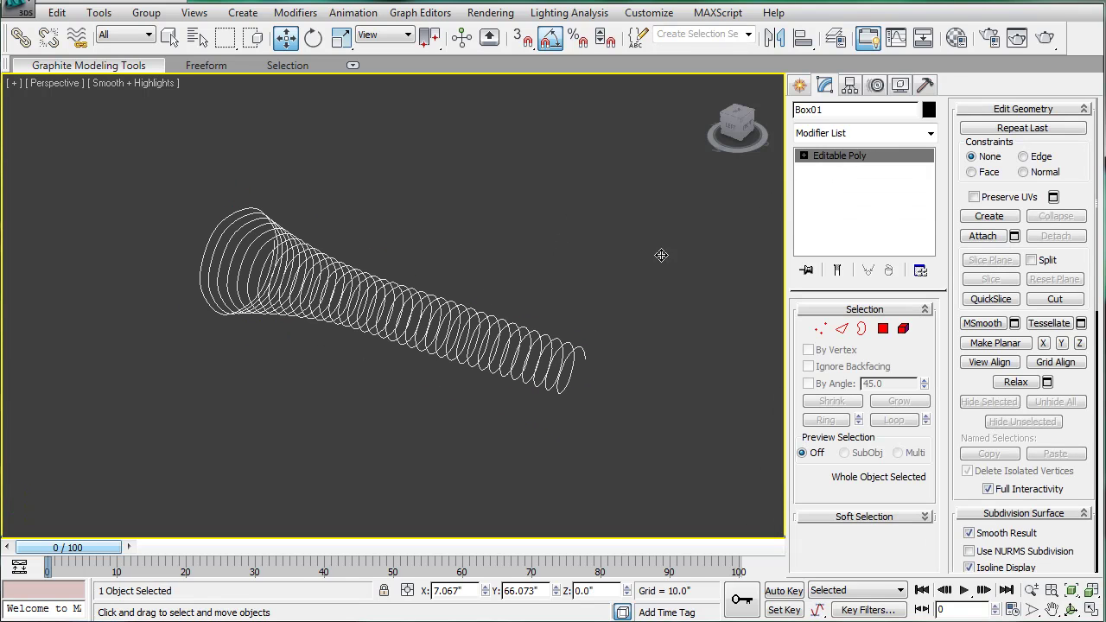
# Step: Create a thin AutoGrid cylinder about 0.18" in radius and 0.02" high at the coil's narrow end
pyautogui.click(799, 84)
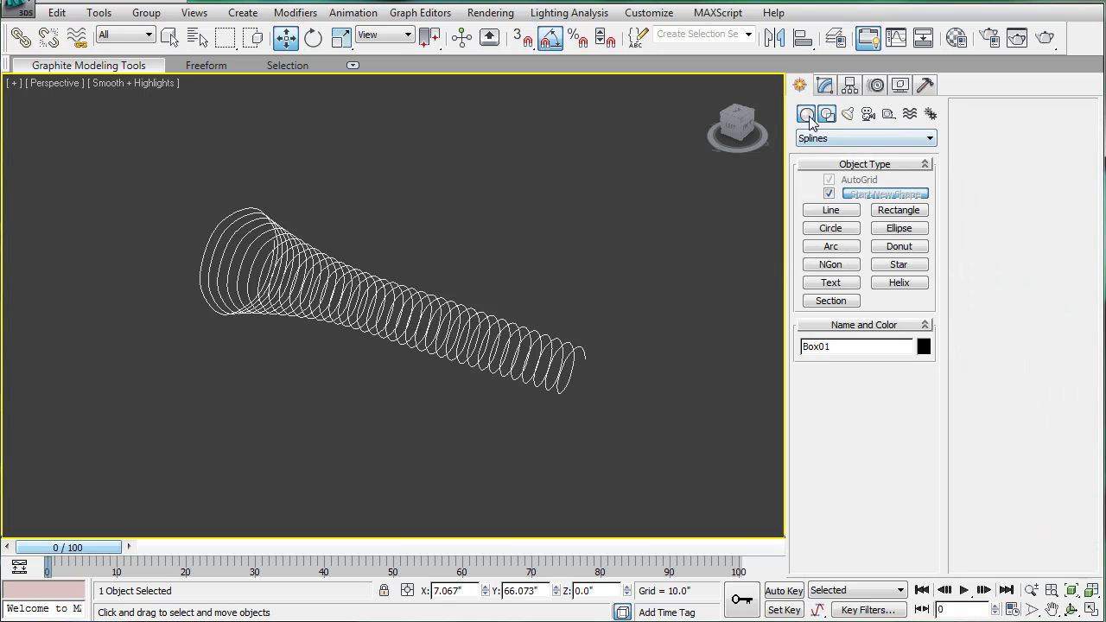
pyautogui.click(806, 114)
pyautogui.click(827, 237)
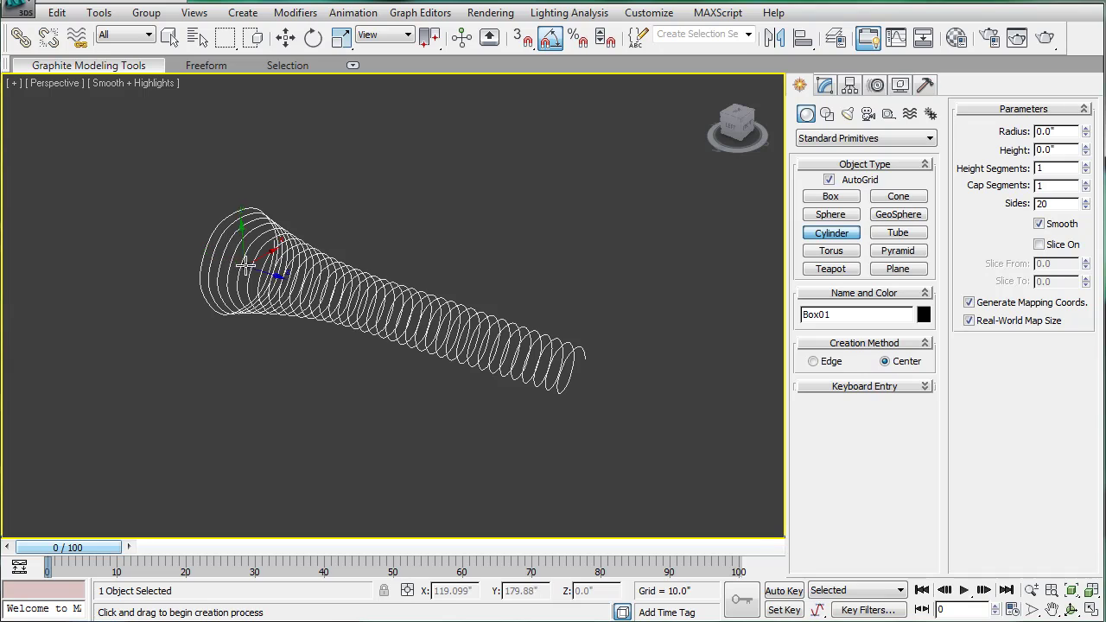
pyautogui.moveTo(186, 173); pyautogui.dragTo(200, 190)
pyautogui.click(199, 190)
pyautogui.press('w')
pyautogui.moveTo(185, 174); pyautogui.dragTo(453, 336)
pyautogui.keyDown('ctrl'); pyautogui.click(273, 227); pyautogui.keyUp('ctrl')
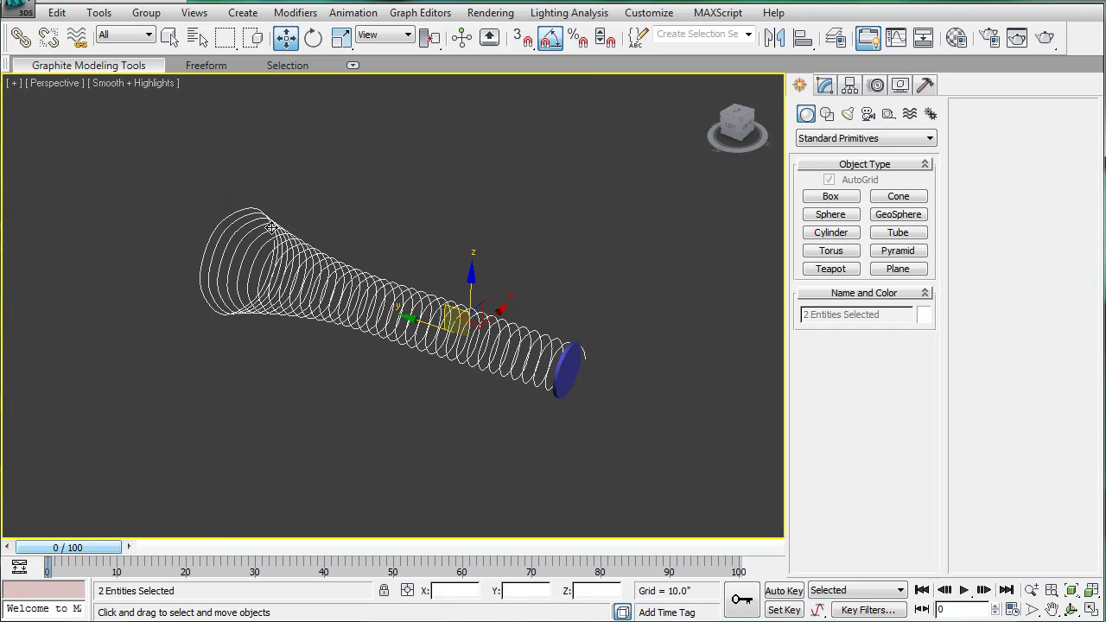
pyautogui.keyDown('ctrl'); pyautogui.click(270, 226); pyautogui.keyUp('ctrl')
pyautogui.keyDown('ctrl'); pyautogui.click(267, 225); pyautogui.keyUp('ctrl')
pyautogui.scroll(-10, 278, 221)
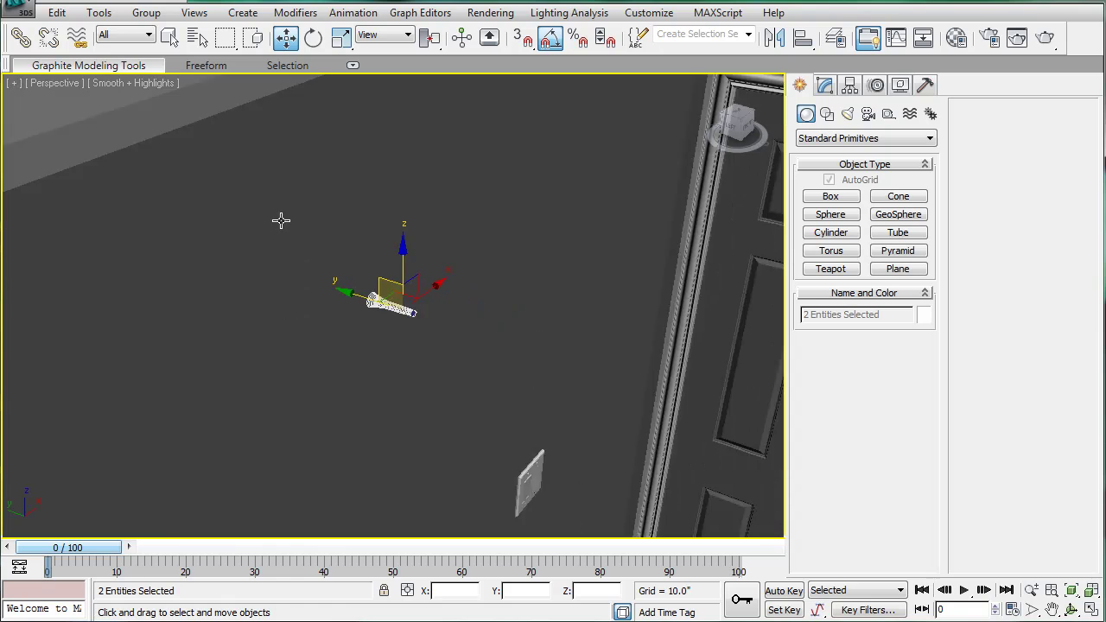
pyautogui.moveTo(386, 292); pyautogui.dragTo(433, 350)
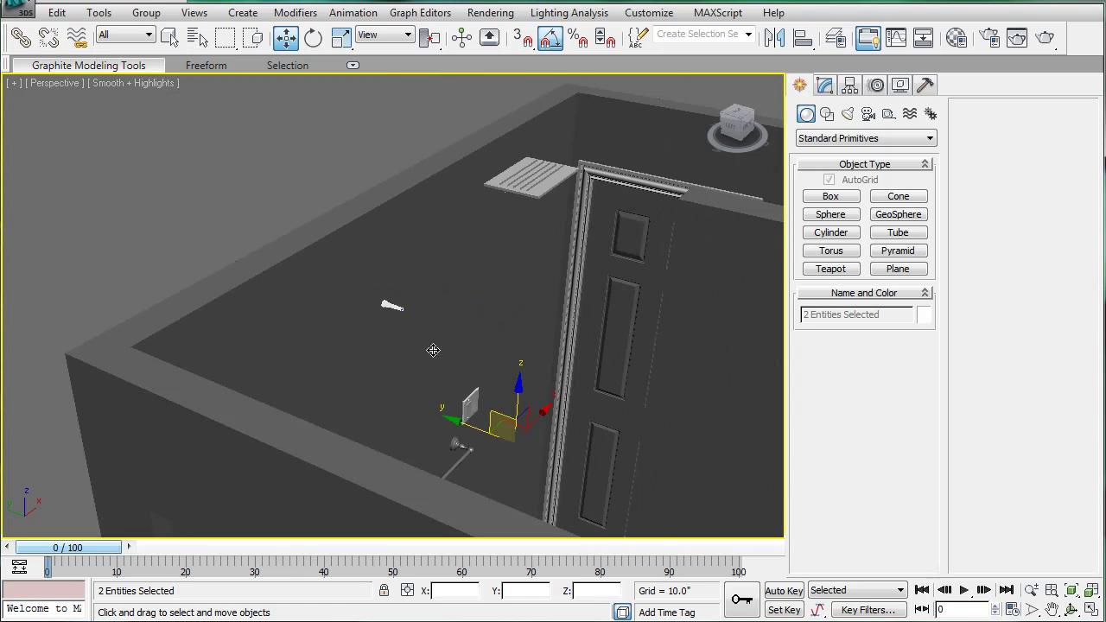
pyautogui.click(279, 301)
pyautogui.rightClick(308, 150)
pyautogui.click(245, 17)
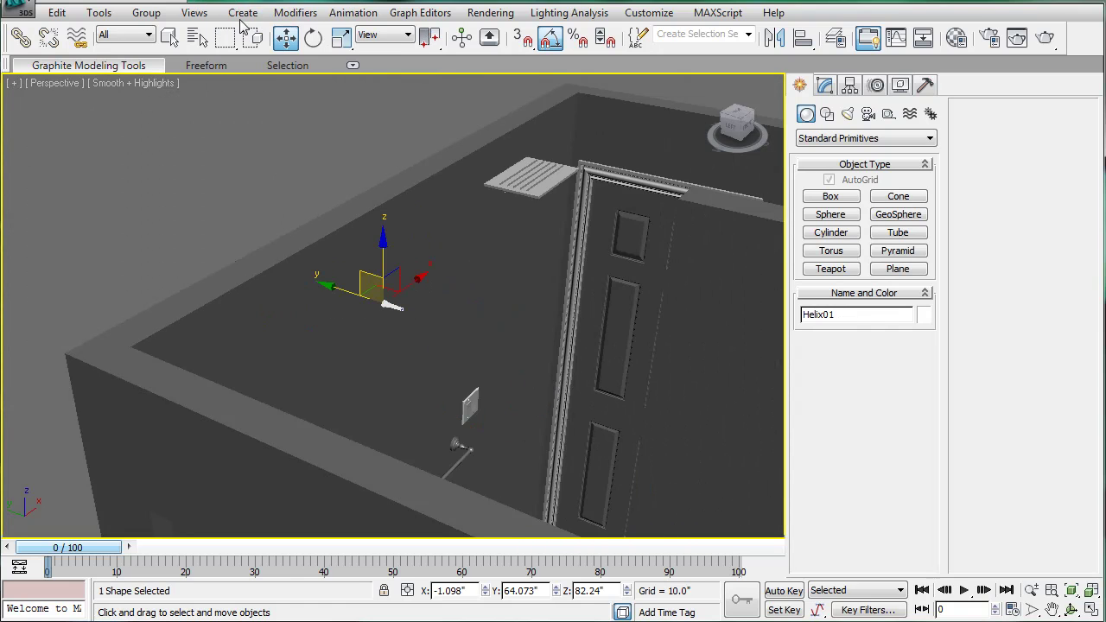
pyautogui.moveTo(549, 286); pyautogui.dragTo(498, 480)
pyautogui.click(497, 513)
pyautogui.moveTo(247, 353); pyautogui.dragTo(260, 377, button='middle')
pyautogui.scroll(2, 228, 311)
pyautogui.scroll(-2, 380, 238)
pyautogui.click(377, 249)
pyautogui.scroll(-7, 378, 248)
pyautogui.keyDown('alt'); pyautogui.moveTo(376, 247); pyautogui.dragTo(302, 252, button='middle'); pyautogui.keyUp('alt')
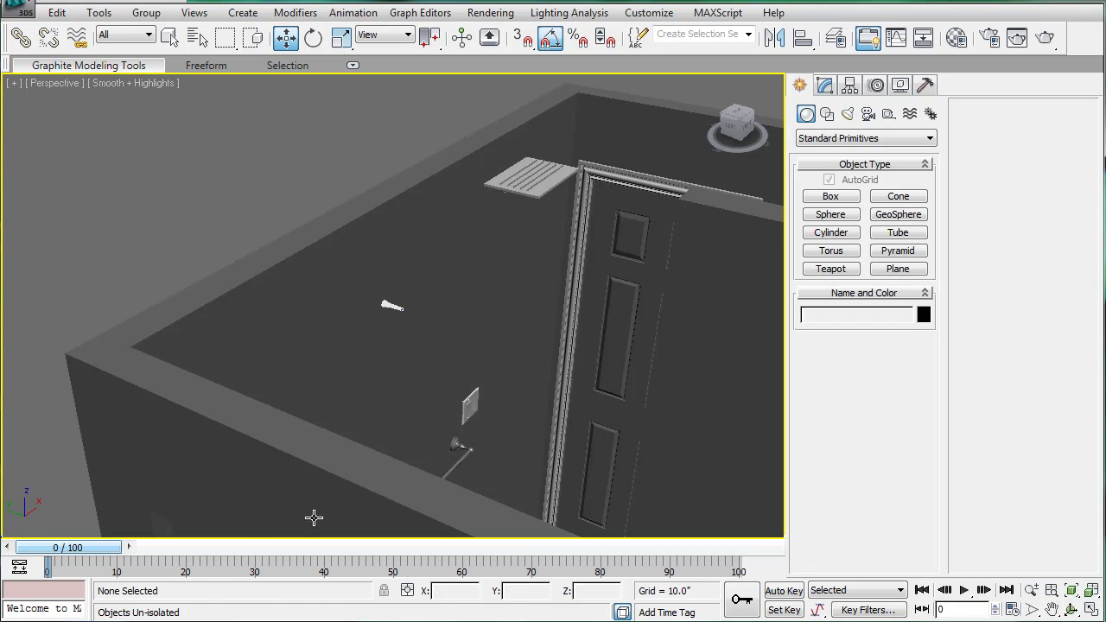
pyautogui.scroll(2, 308, 305)
pyautogui.scroll(-2, 303, 305)
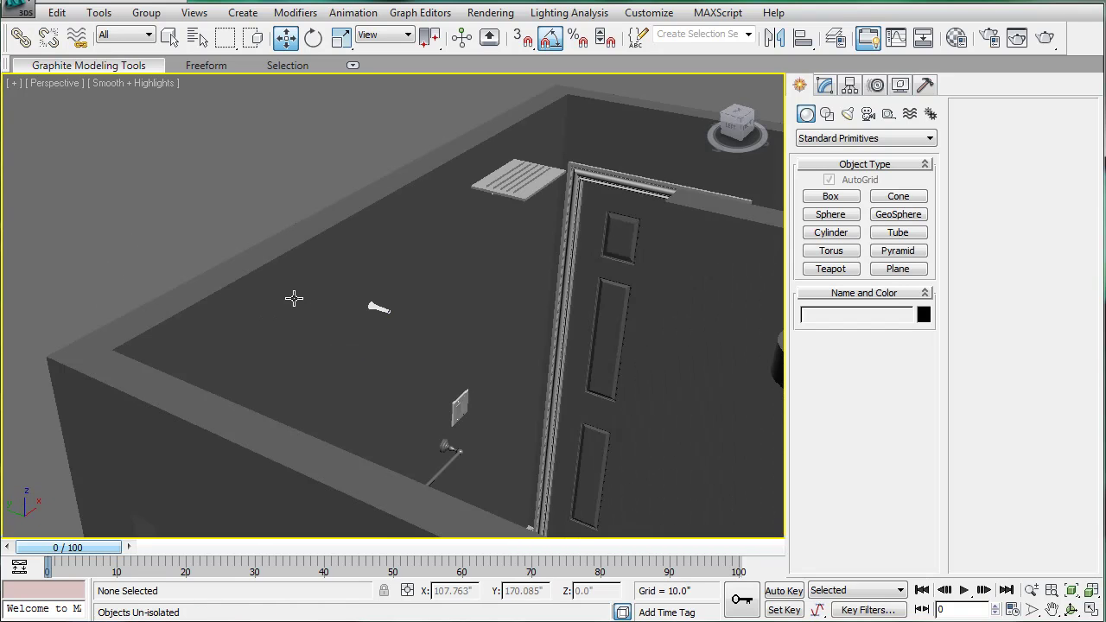
# Step: Isolate the helix and the thin cylinder together, and deselect them
pyautogui.moveTo(233, 202); pyautogui.dragTo(411, 327)
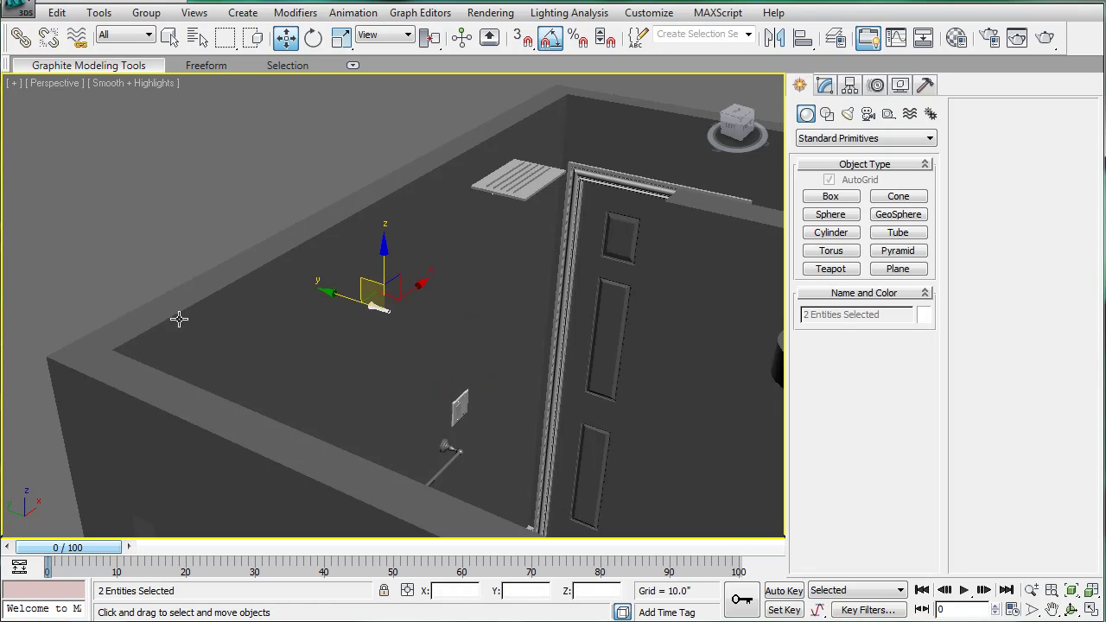
pyautogui.rightClick(282, 170)
pyautogui.click(168, 35)
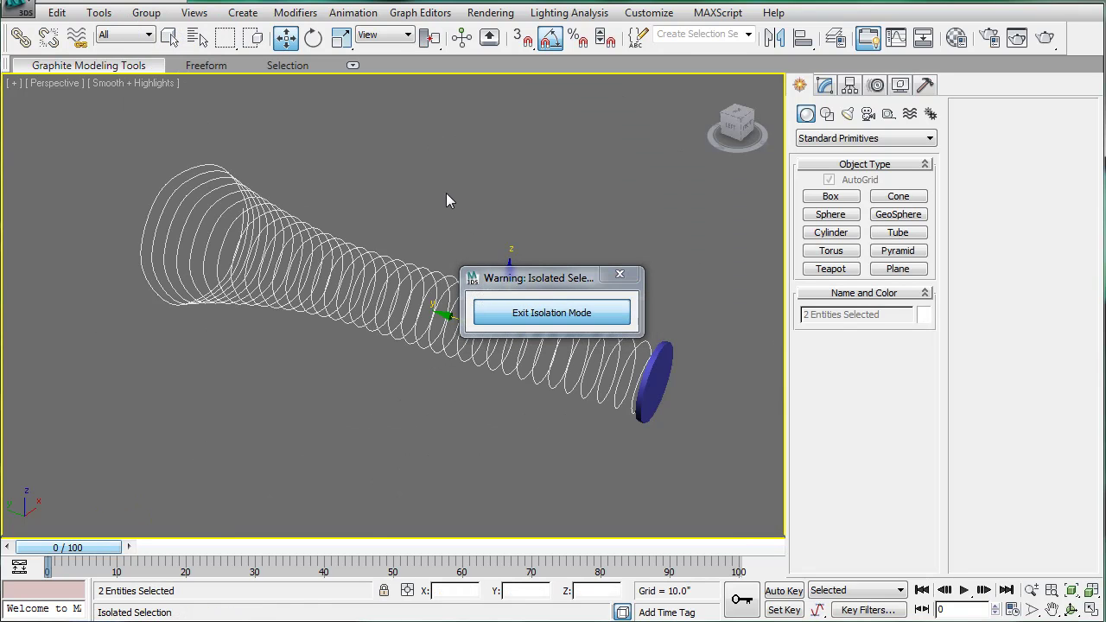
pyautogui.moveTo(511, 283); pyautogui.dragTo(519, 621)
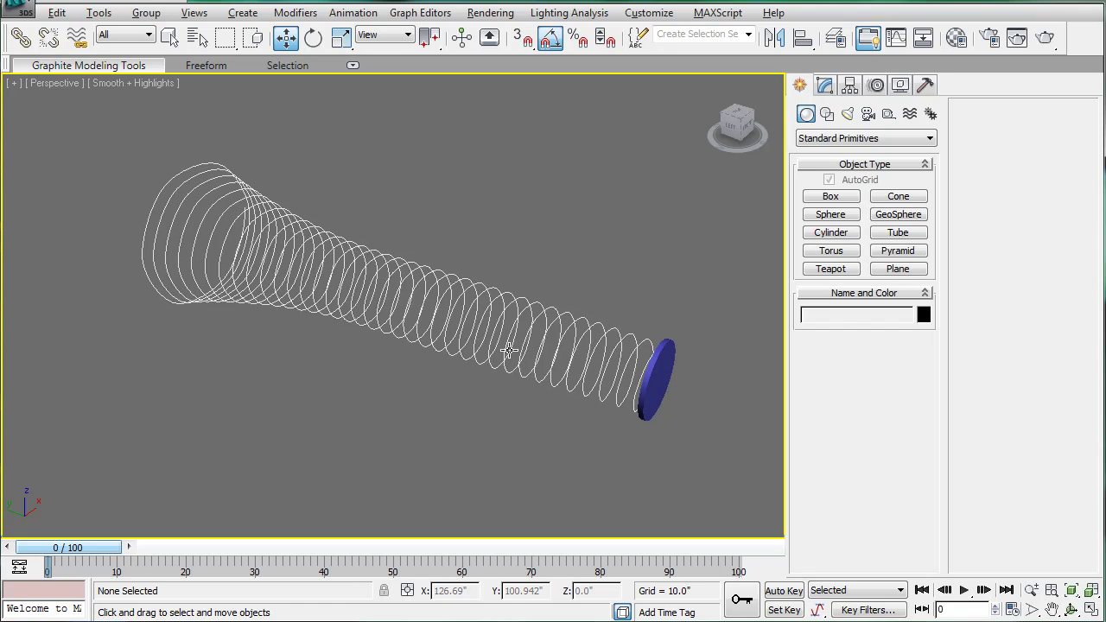
# Step: Show four viewports, set the two extra views to Top and Left, and frame the isolated coil and cylinder in all of them
pyautogui.hotkey('alt', 'w')
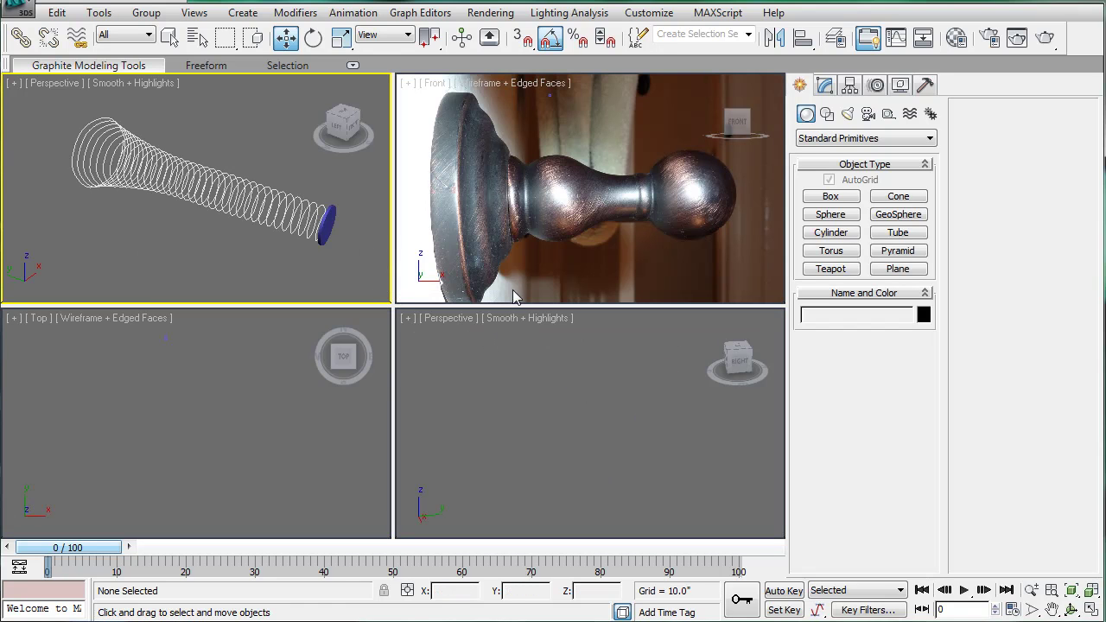
pyautogui.hotkey('ctrl', 'shift', 'z')
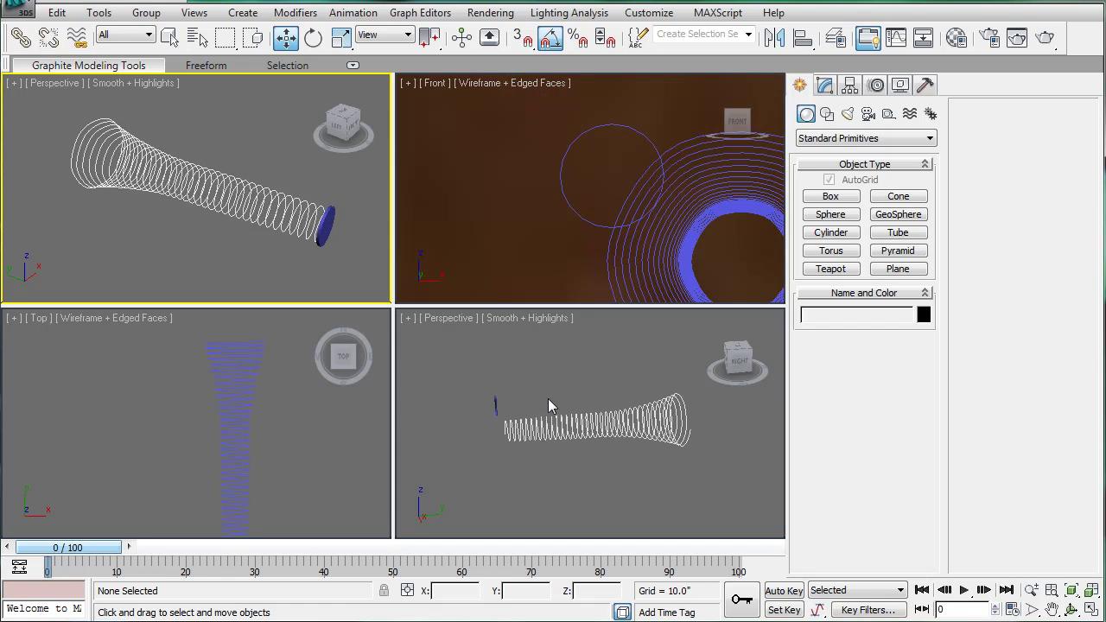
pyautogui.click(272, 387)
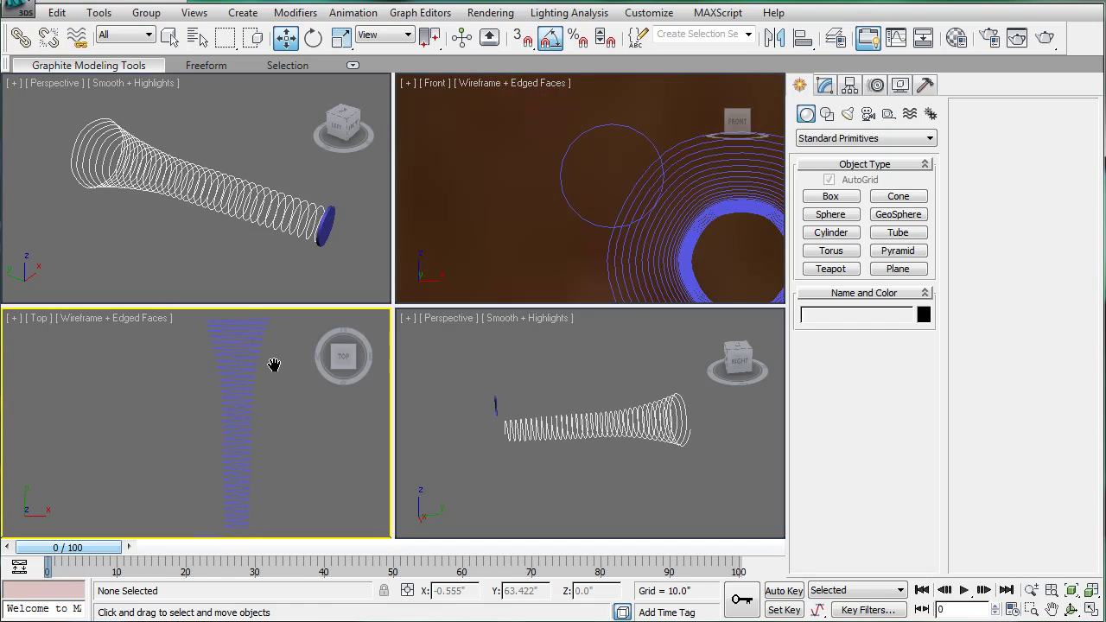
pyautogui.click(213, 230)
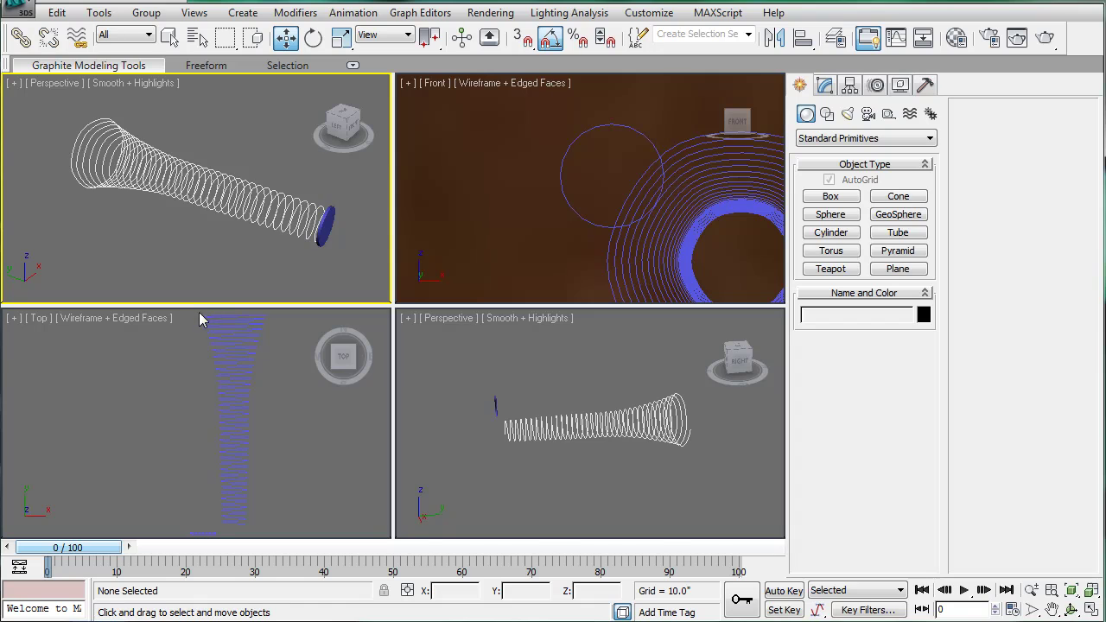
pyautogui.press('t')
pyautogui.click(181, 378)
pyautogui.press('l')
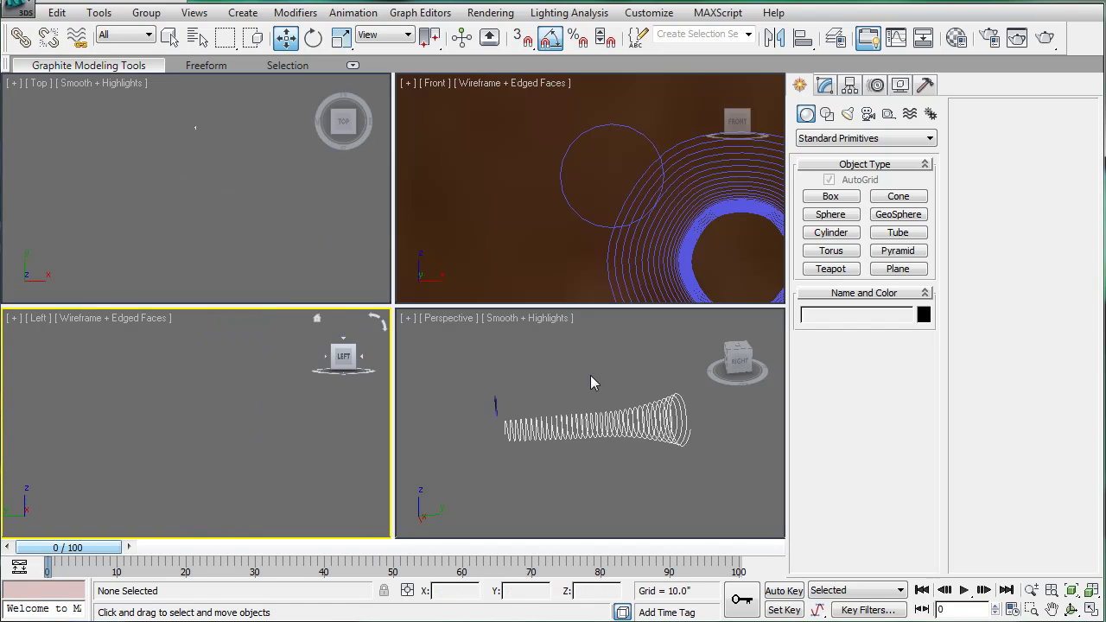
pyautogui.keyDown('alt'); pyautogui.moveTo(590, 375); pyautogui.dragTo(583, 412, button='middle'); pyautogui.keyUp('alt')
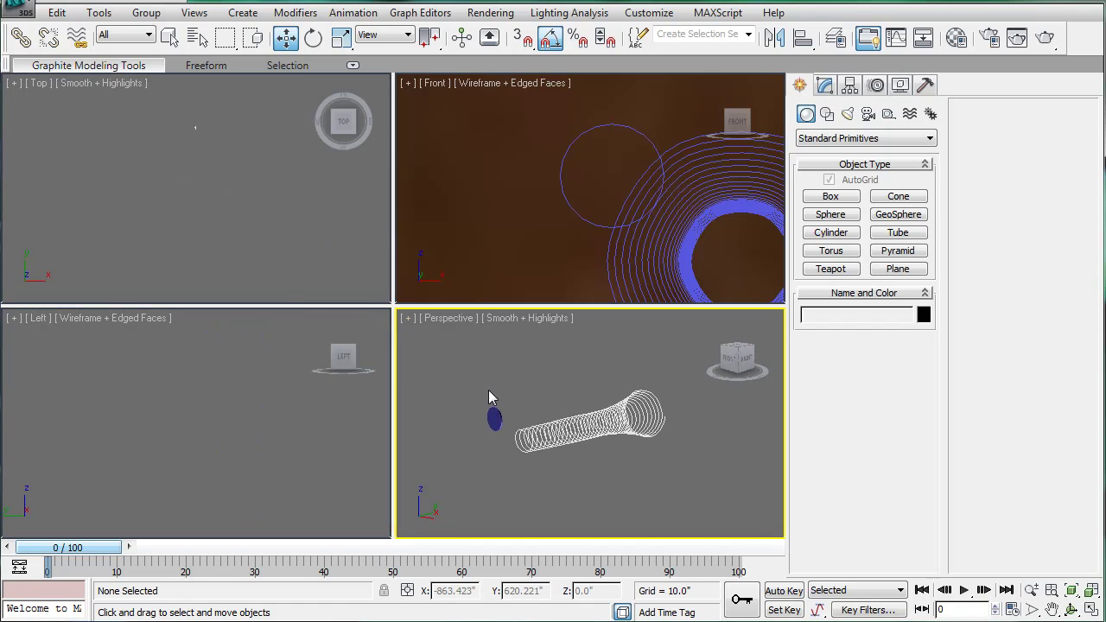
pyautogui.press('z')
pyautogui.scroll(-3, 497, 191)
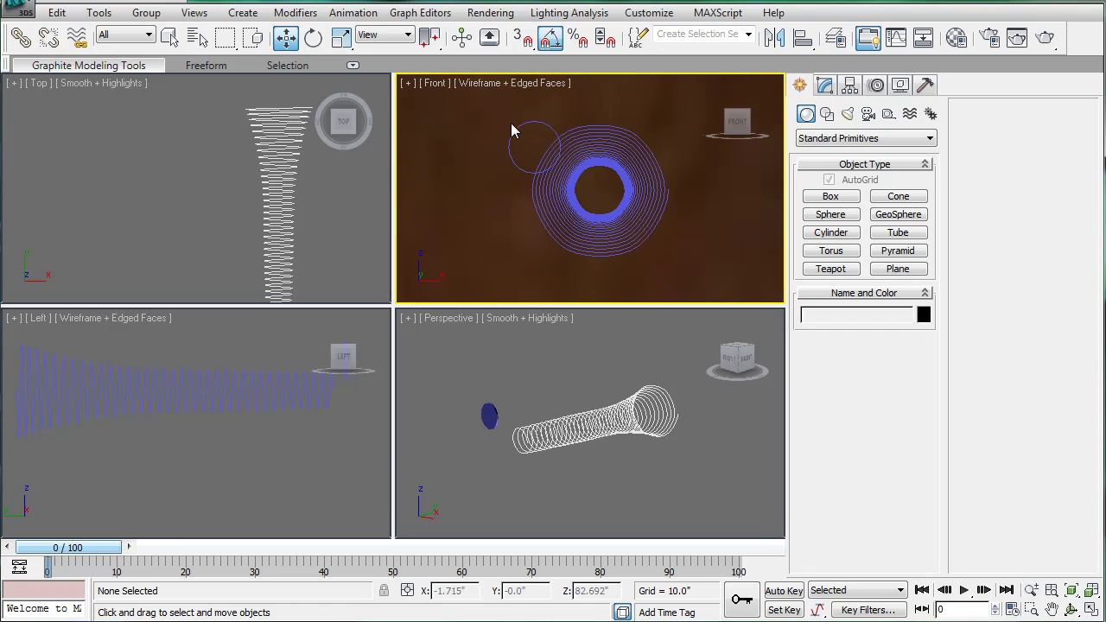
# Step: Move the thin cylinder in the Front view so that it is centred on the coil's narrow inner ring
pyautogui.click(515, 127)
pyautogui.moveTo(555, 120); pyautogui.dragTo(569, 163)
pyautogui.scroll(2, 620, 162)
pyautogui.scroll(5, 621, 162)
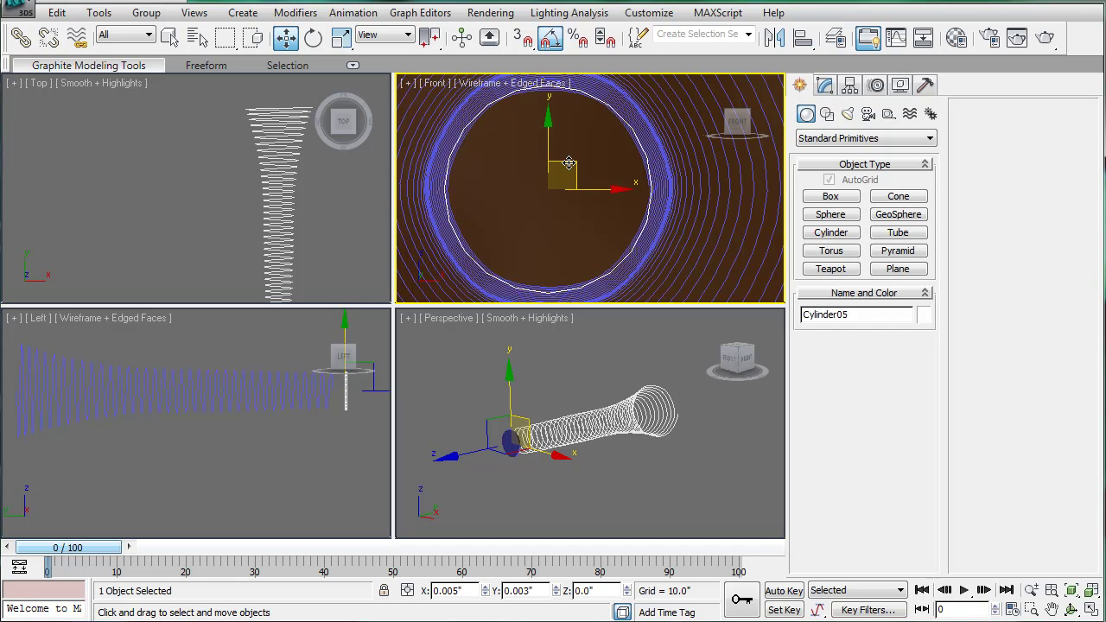
pyautogui.scroll(-2, 559, 415)
pyautogui.middleClick(555, 413)
pyautogui.scroll(3, 552, 412)
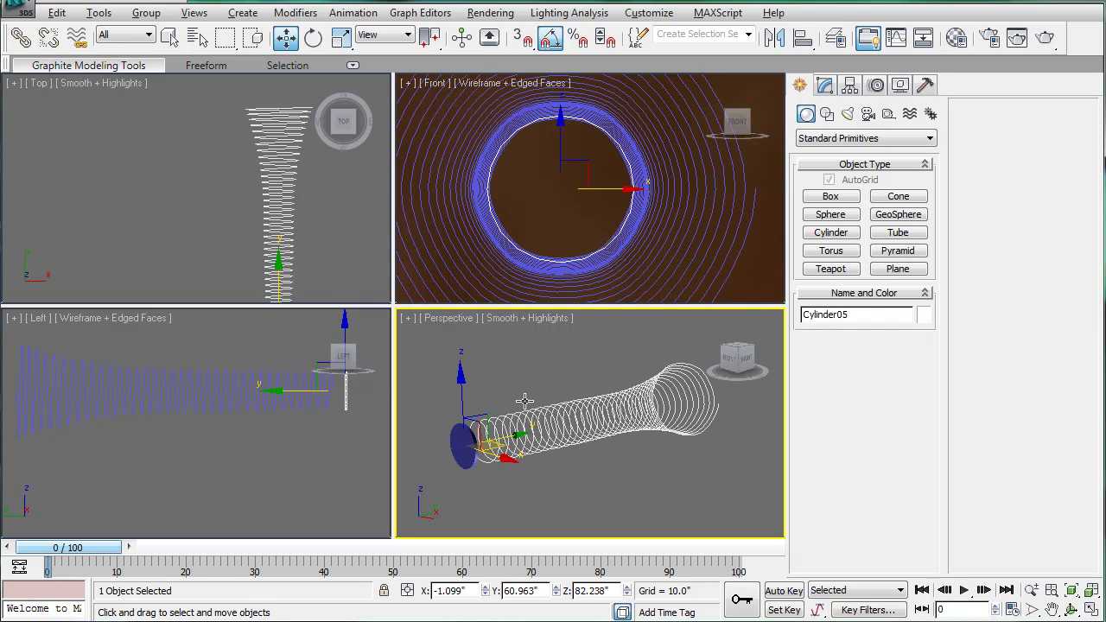
# Step: Reduce the cylinder's number of sides, convert it to an editable poly and enter polygon level in a maximized Perspective view
pyautogui.hotkey('alt', 'w')
pyautogui.keyDown('alt'); pyautogui.moveTo(379, 336); pyautogui.dragTo(434, 336, button='middle'); pyautogui.keyUp('alt')
pyautogui.scroll(2, 434, 337)
pyautogui.click(835, 84)
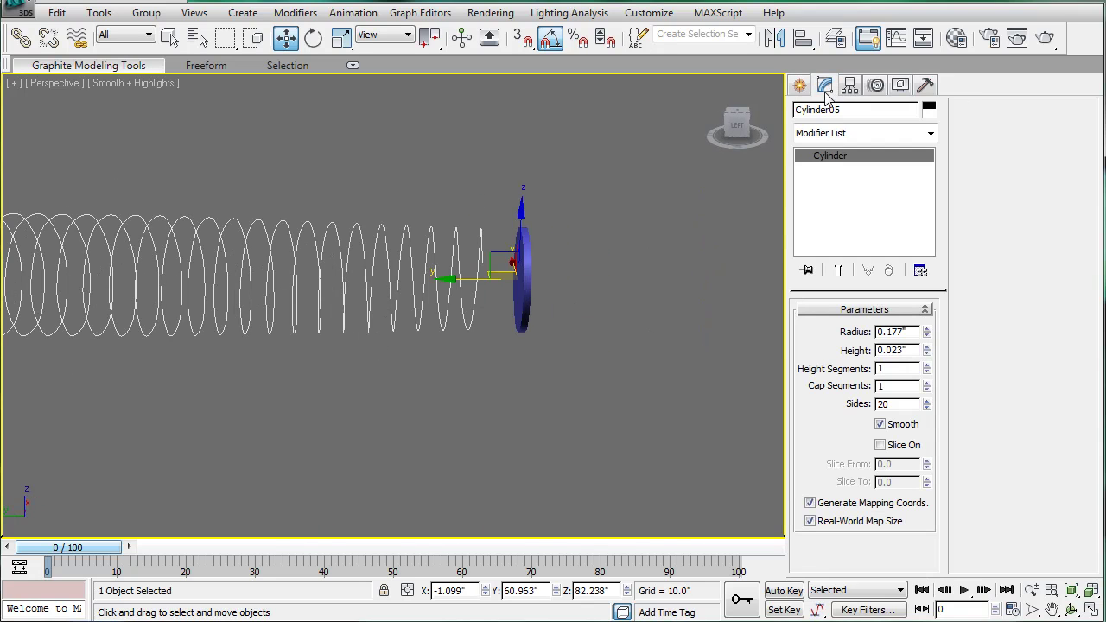
pyautogui.moveTo(928, 406)
pyautogui.mouseDown()
pyautogui.moveTo(938, 484)
pyautogui.moveTo(941, 472)
pyautogui.mouseUp()
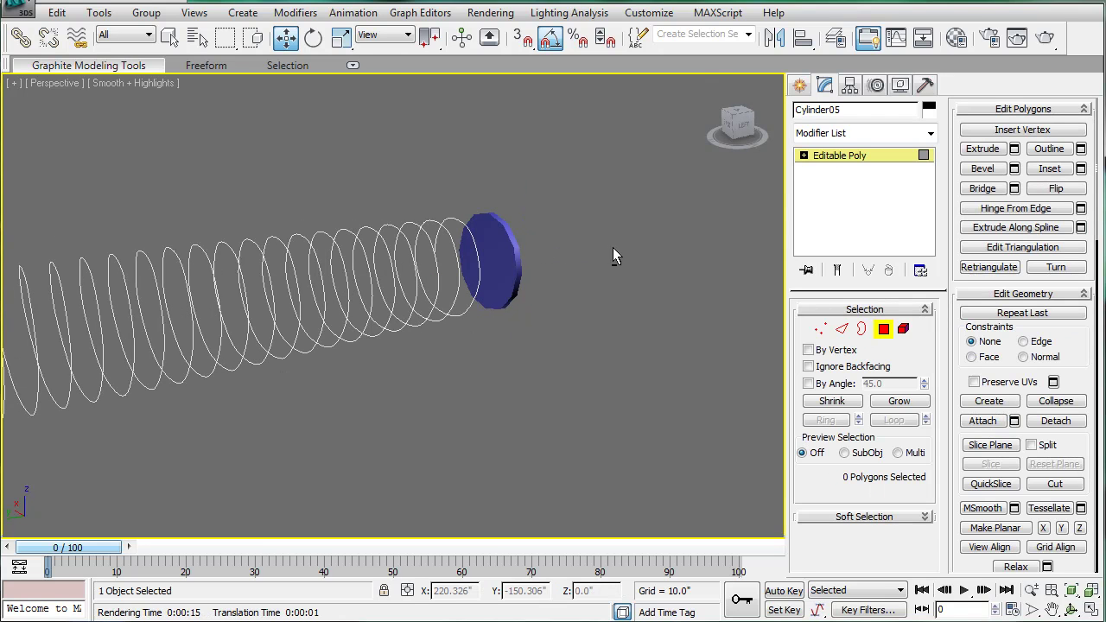
# Step: Inset the cylinder's coil-facing cap polygon by 0.02" as a group
pyautogui.scroll(1, 613, 247)
pyautogui.click(501, 234)
pyautogui.moveTo(698, 267); pyautogui.dragTo(681, 322, button='middle')
pyautogui.scroll(2, 681, 322)
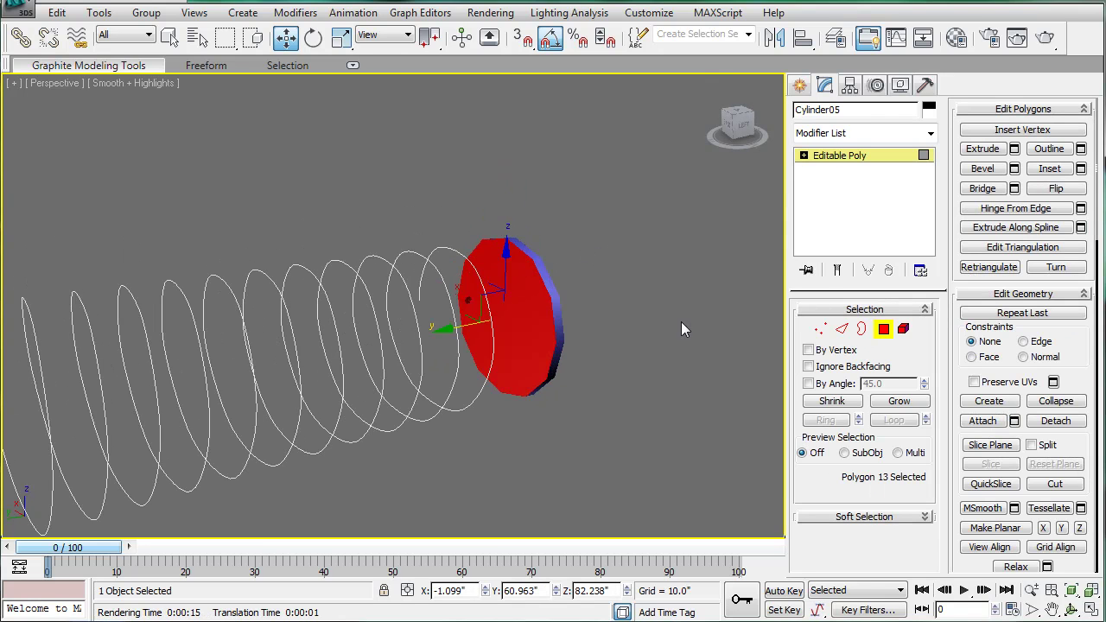
pyautogui.click(1050, 169)
pyautogui.moveTo(500, 286); pyautogui.dragTo(545, 308)
pyautogui.rightClick(545, 309)
pyautogui.click(1082, 169)
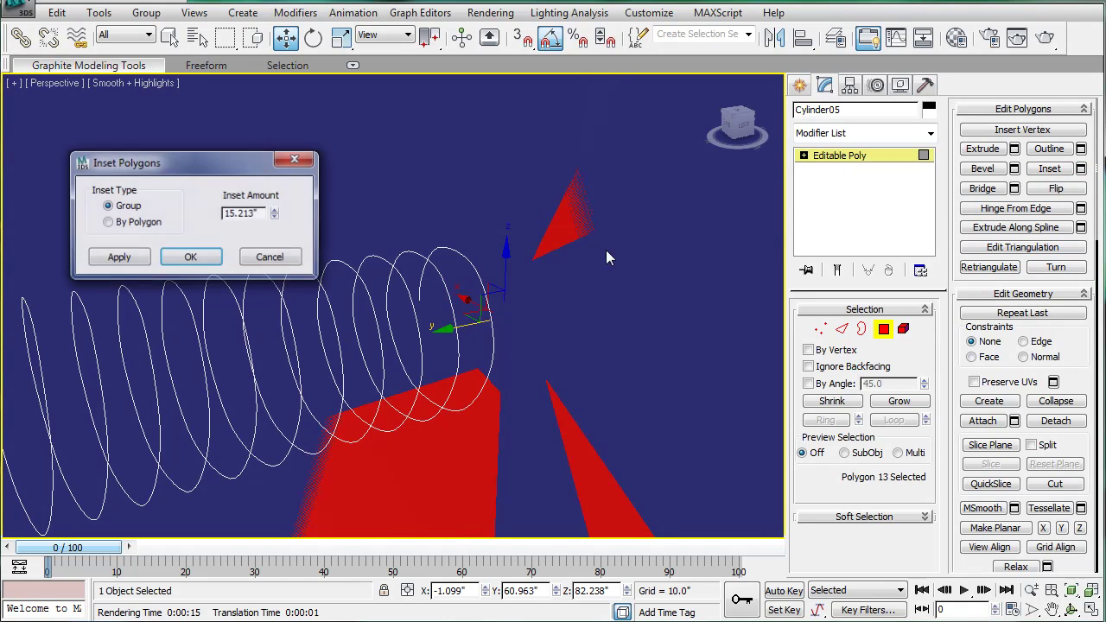
pyautogui.moveTo(275, 216); pyautogui.dragTo(272, 366)
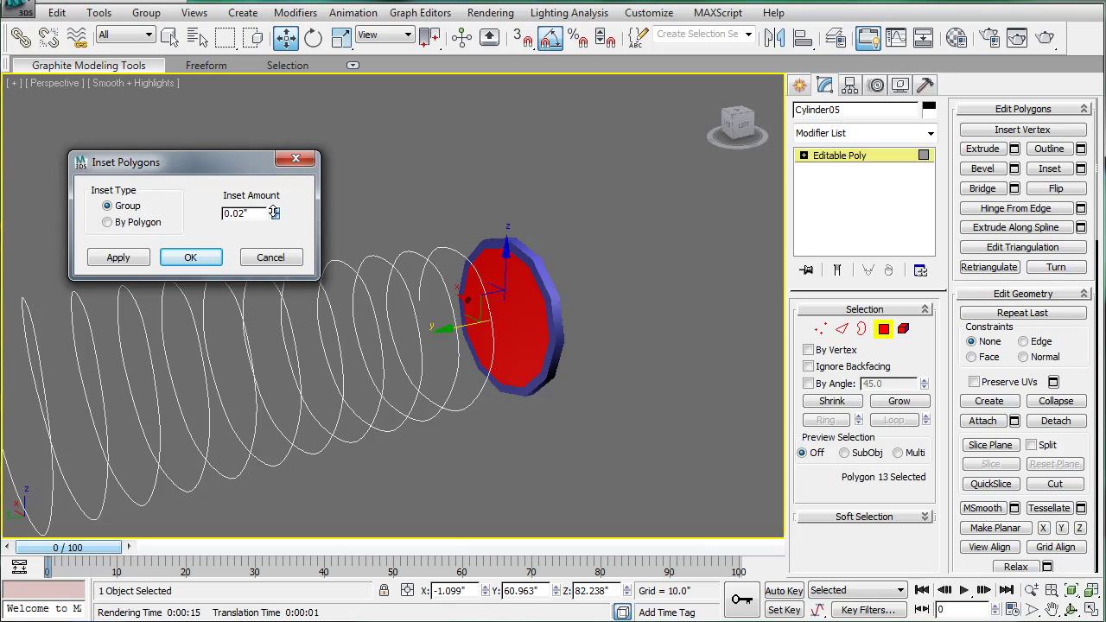
pyautogui.click(216, 257)
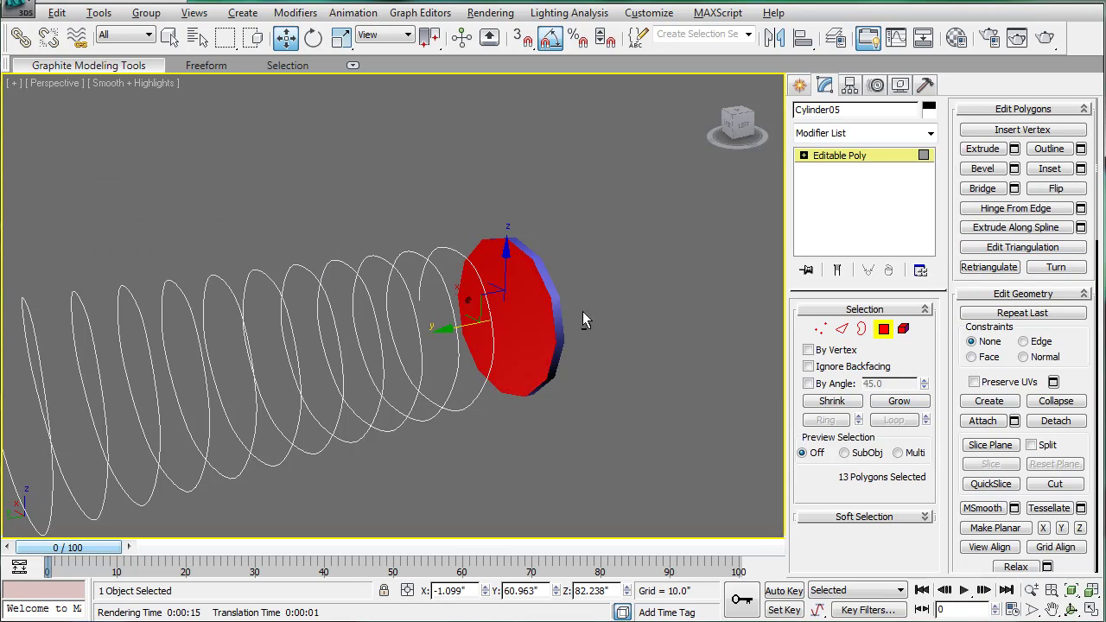
# Step: Extrude the selected rim polygons as a group a short distance over the coil and return to object level
pyautogui.click(1014, 149)
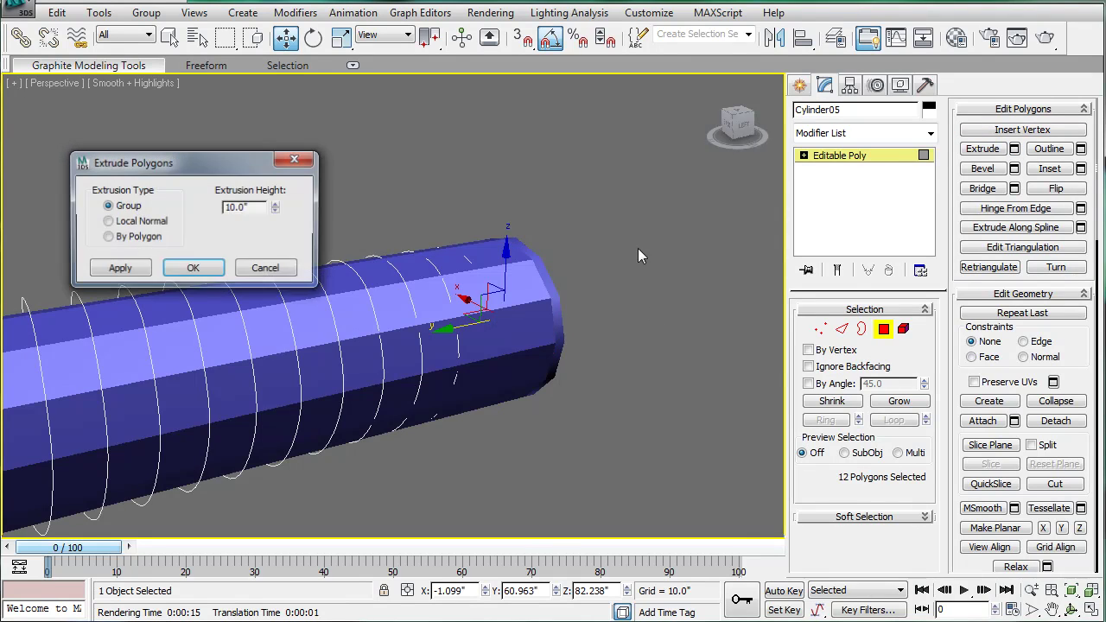
pyautogui.moveTo(277, 215); pyautogui.dragTo(278, 177)
pyautogui.click(192, 269)
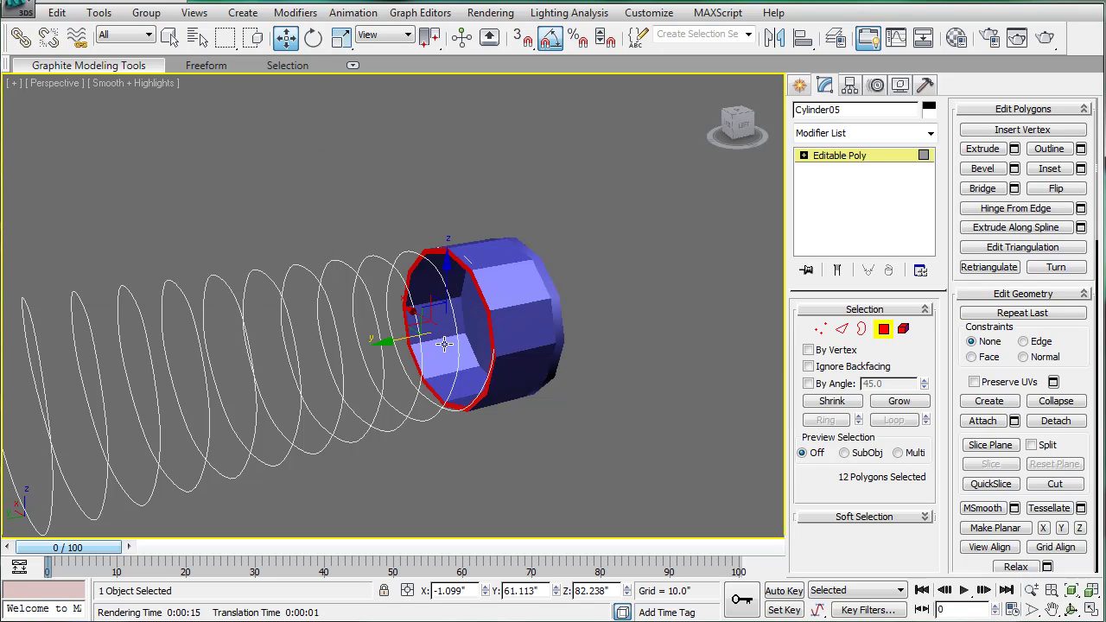
pyautogui.click(852, 160)
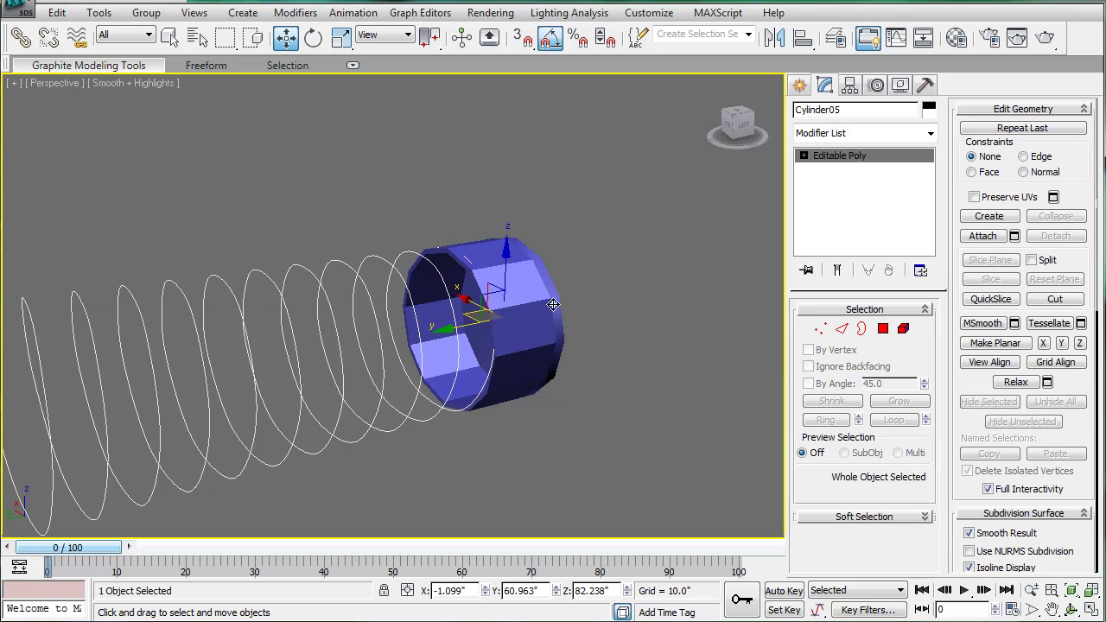
# Step: Scale the cap cylinder up uniformly to about 116%
pyautogui.press('r')
pyautogui.press('r')
pyautogui.moveTo(521, 291); pyautogui.dragTo(583, 303)
pyautogui.keyDown('alt'); pyautogui.moveTo(583, 302); pyautogui.dragTo(558, 297, button='middle'); pyautogui.keyUp('alt')
# Step: Display edged faces and pick a single edge on the rim of the cap's outer end at edge level
pyautogui.click(843, 332)
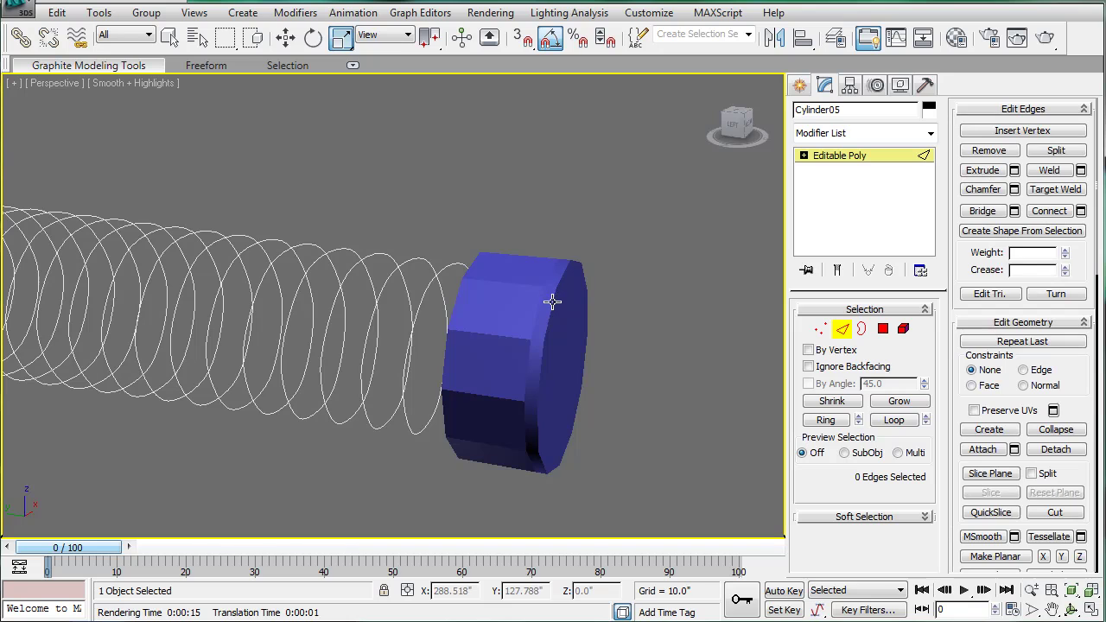
pyautogui.click(557, 303)
pyautogui.press('F4')
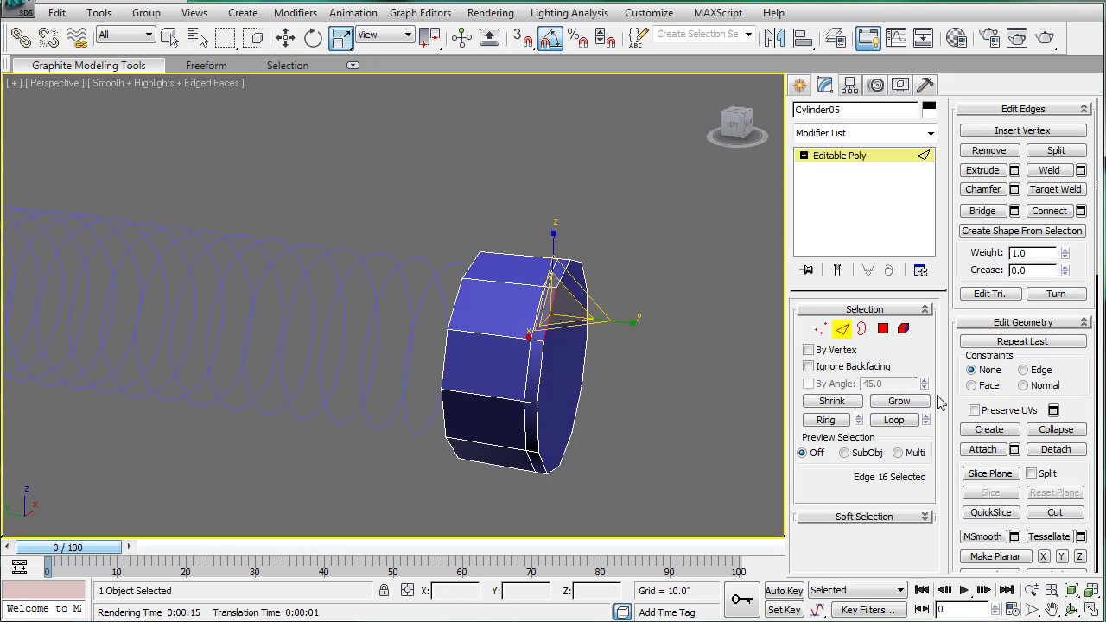
pyautogui.moveTo(529, 257); pyautogui.dragTo(530, 254, button='middle')
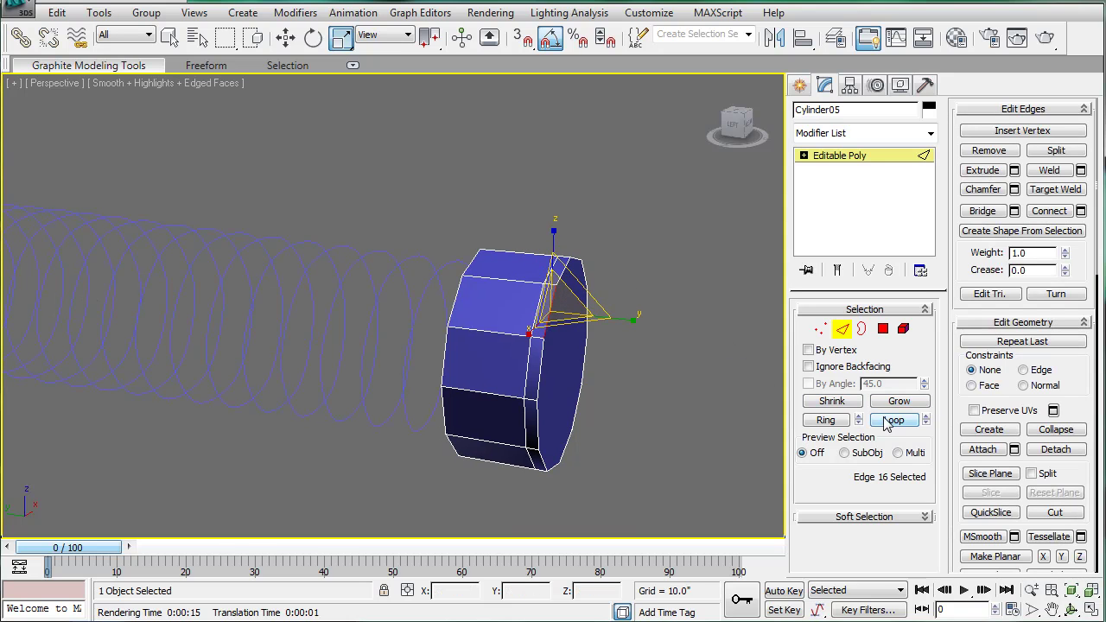
# Step: Chamfer all the perimeter edges of the cap's outer end face by a small amount with 1 segment, then deselect the cap
pyautogui.click(883, 329)
pyautogui.click(561, 335)
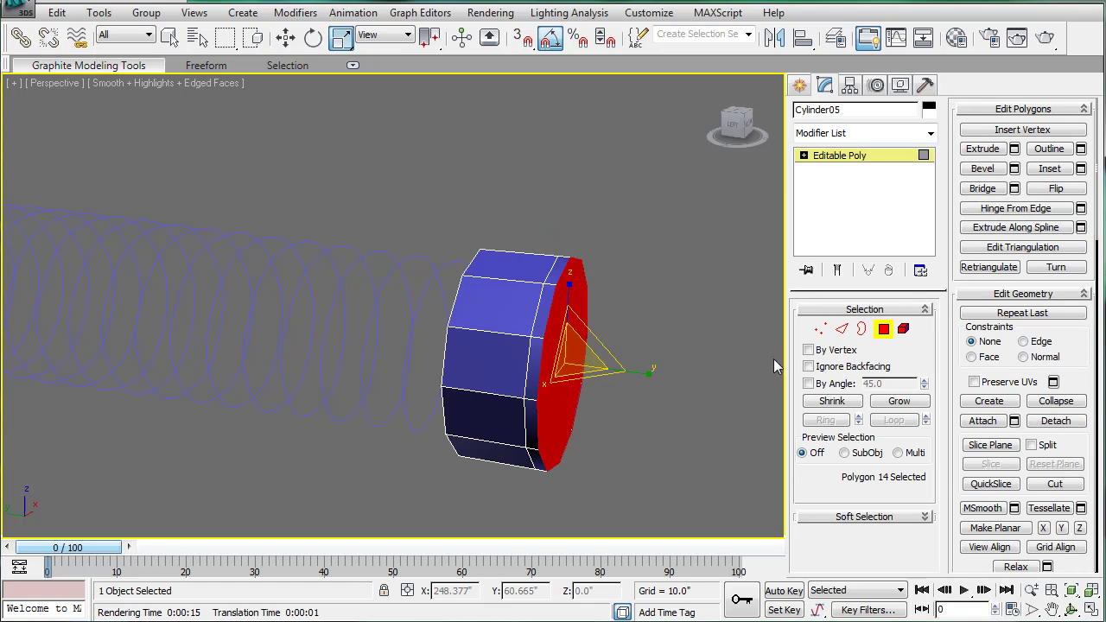
pyautogui.keyDown('ctrl'); pyautogui.click(840, 328); pyautogui.keyUp('ctrl')
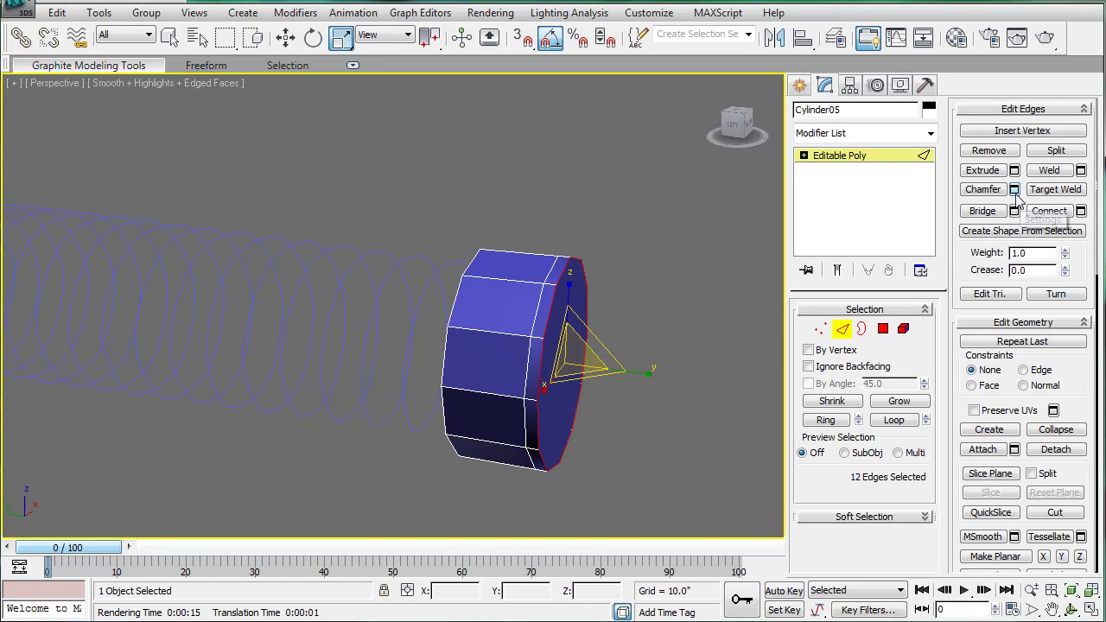
pyautogui.click(1015, 191)
pyautogui.moveTo(150, 233); pyautogui.dragTo(162, 282)
pyautogui.moveTo(148, 208); pyautogui.dragTo(151, 248)
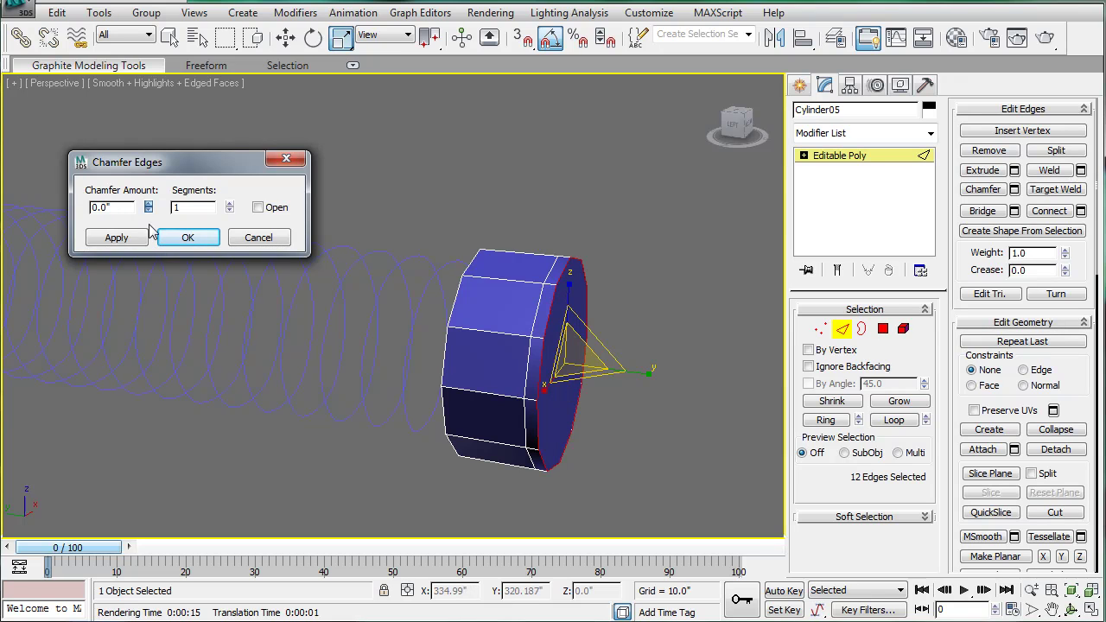
pyautogui.click(149, 205)
pyautogui.click(185, 238)
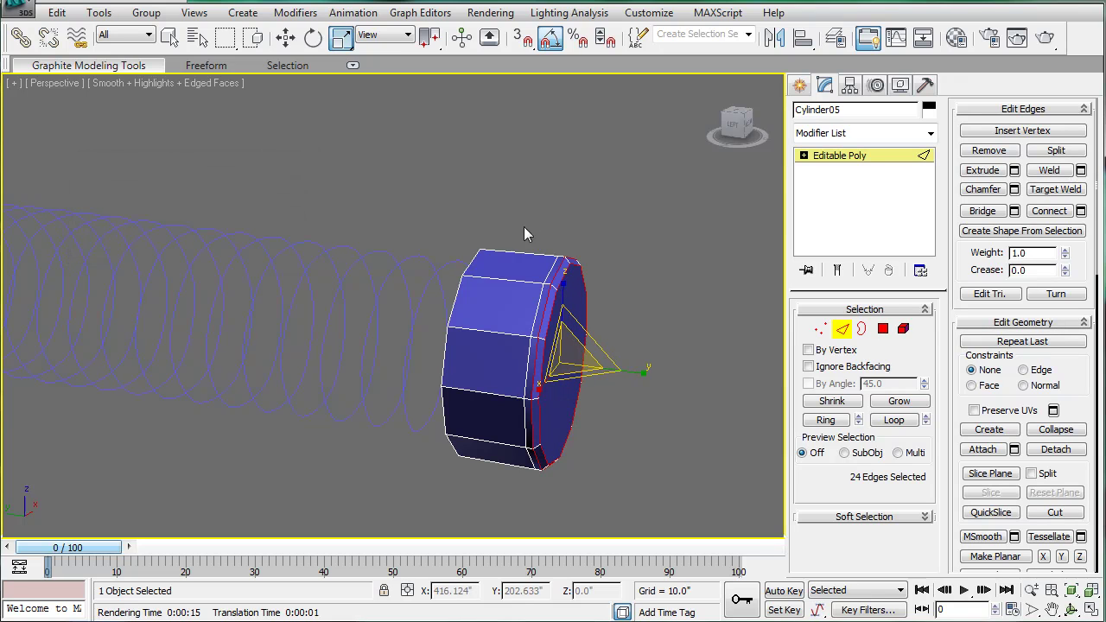
pyautogui.click(839, 158)
pyautogui.click(691, 283)
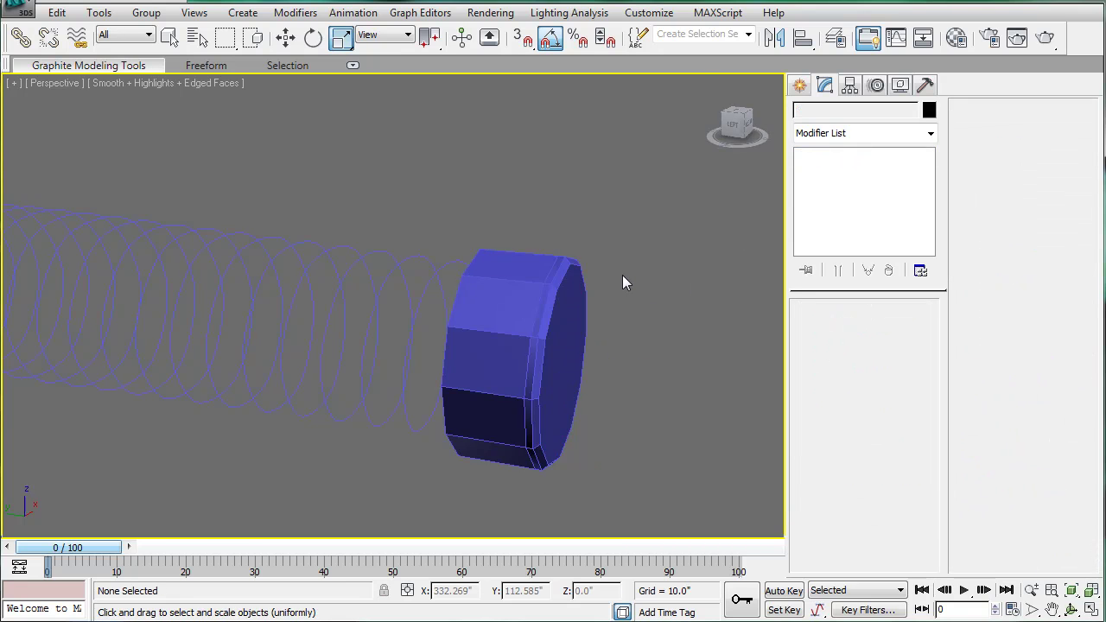
# Step: Apply a Smooth modifier with Auto Smooth enabled to the cap
pyautogui.scroll(-3, 621, 275)
pyautogui.click(501, 301)
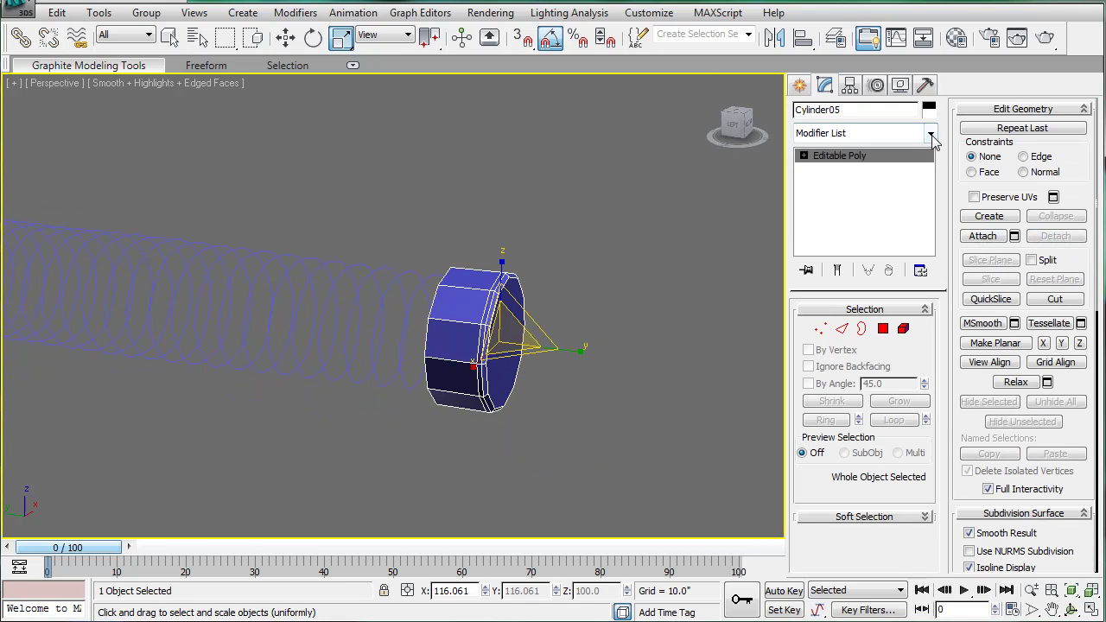
pyautogui.click(929, 133)
pyautogui.moveTo(932, 169); pyautogui.dragTo(940, 472)
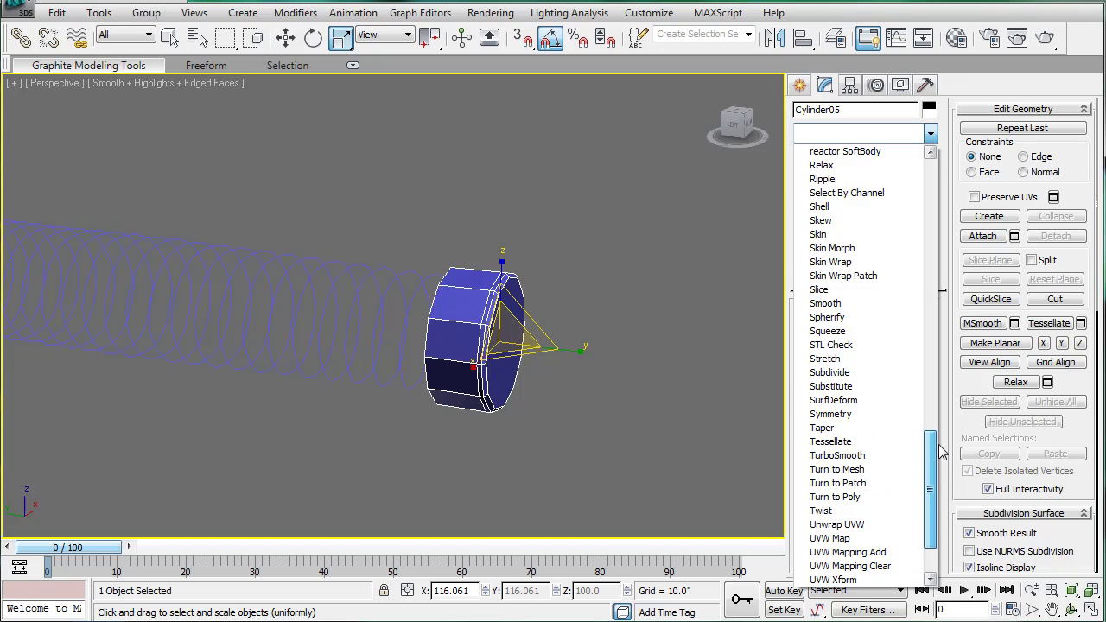
pyautogui.click(850, 303)
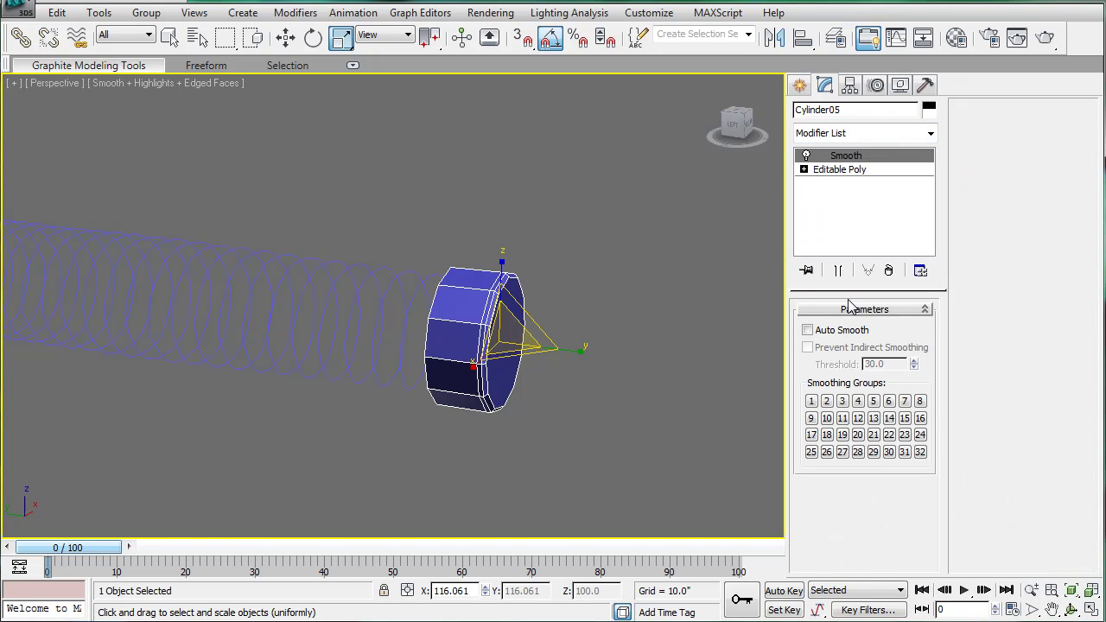
pyautogui.click(806, 330)
pyautogui.click(634, 304)
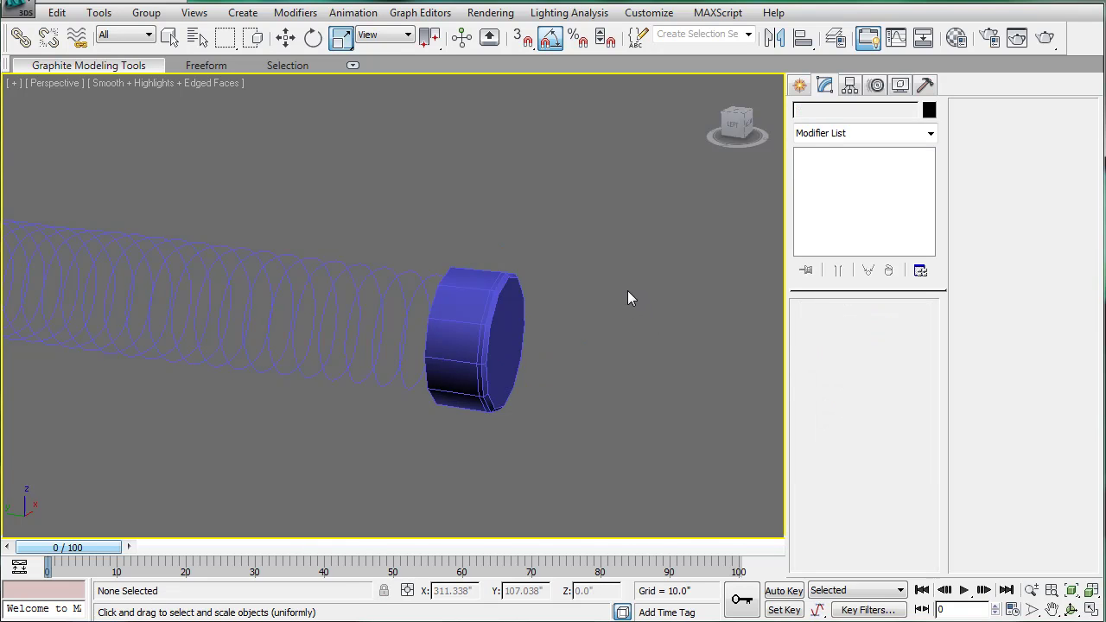
# Step: Render the Perspective view of the coil and cap to check their appearance, then close the render window
pyautogui.scroll(-6, 637, 250)
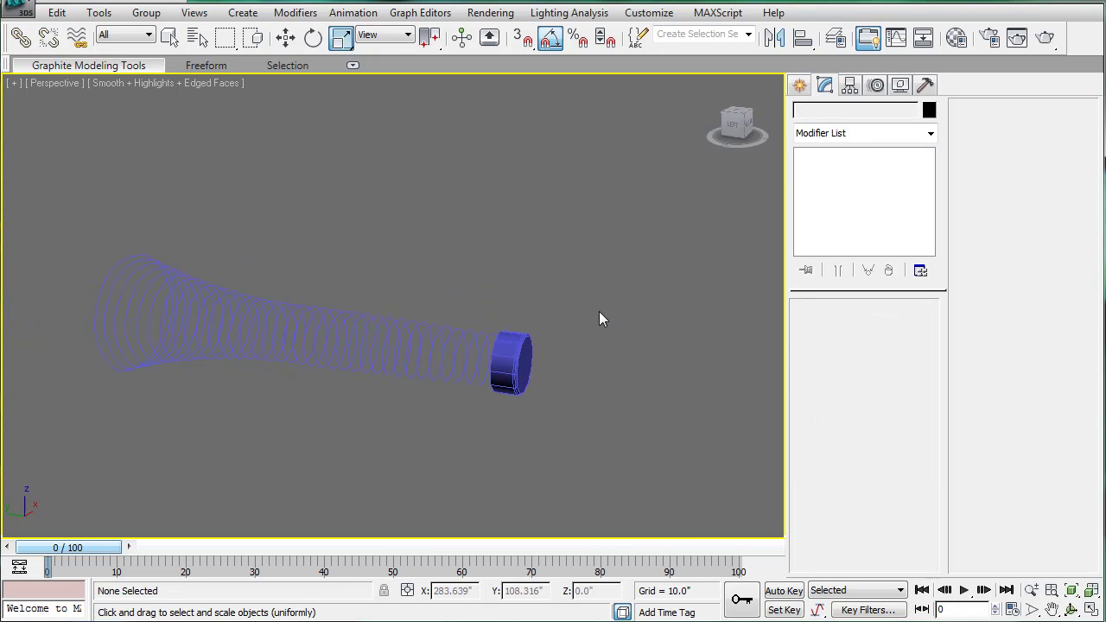
pyautogui.scroll(3, 644, 306)
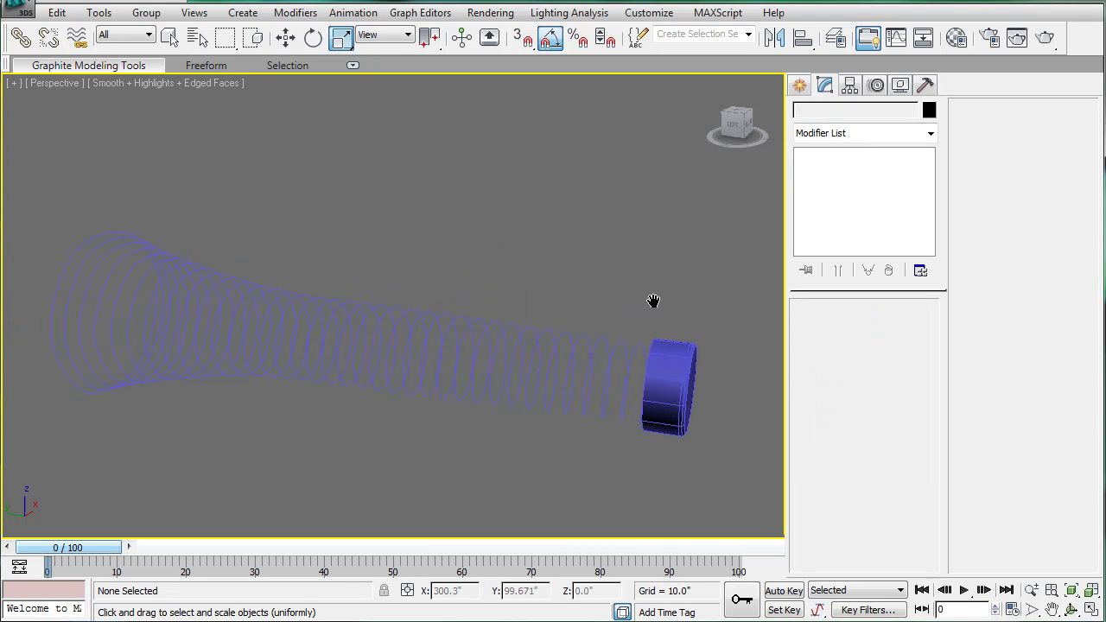
pyautogui.click(1045, 38)
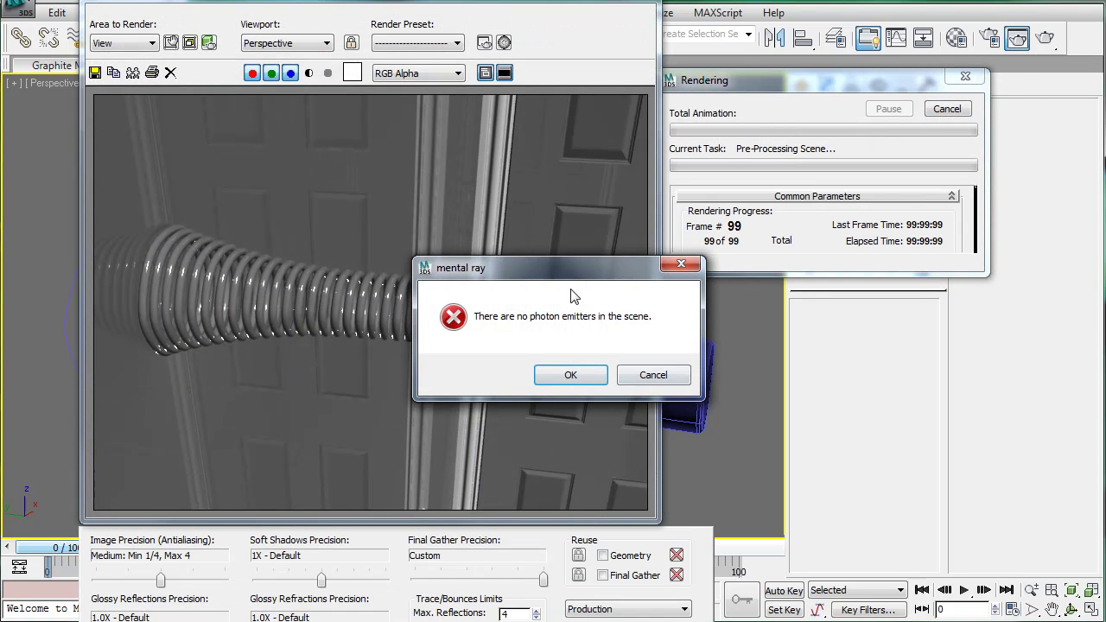
pyautogui.moveTo(576, 276); pyautogui.dragTo(519, 115)
pyautogui.click(513, 214)
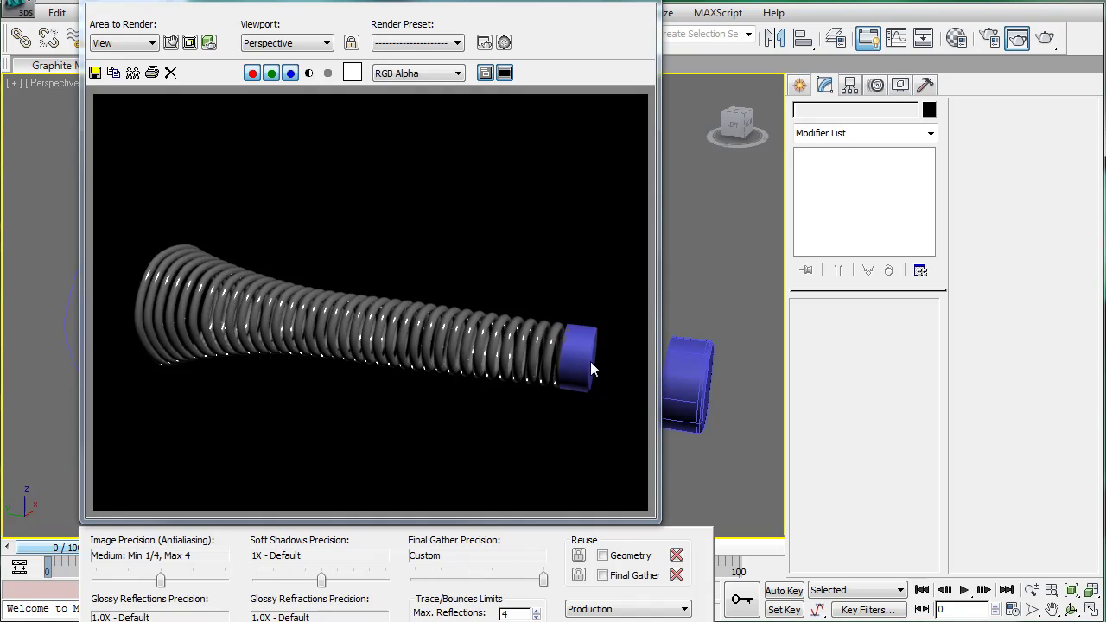
pyautogui.click(640, 1)
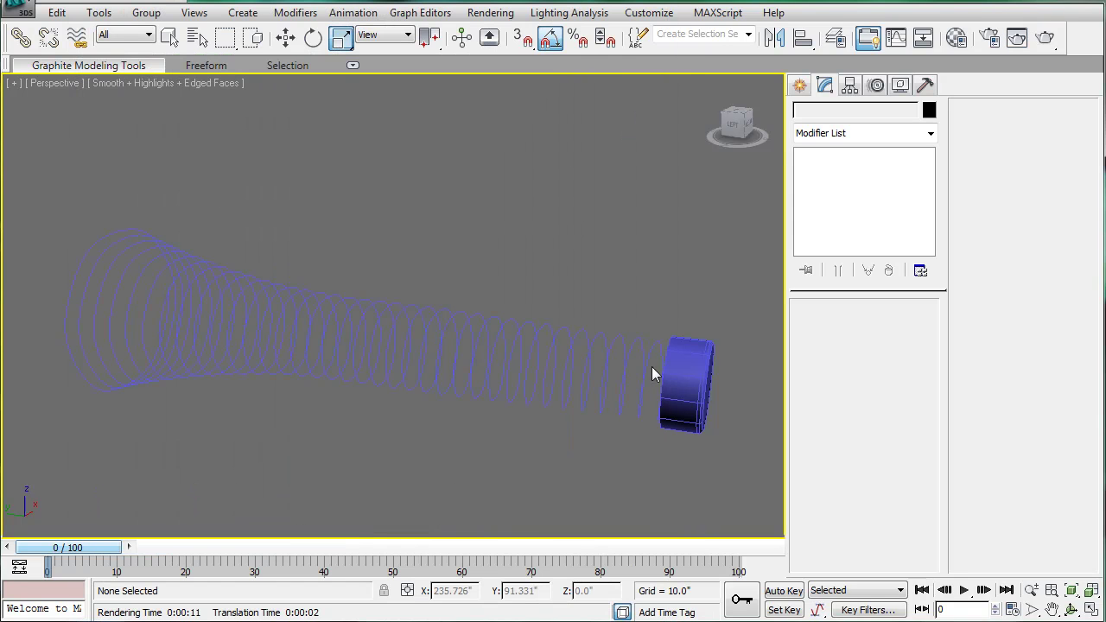
# Step: Enlarge the cap further by scaling it uniformly to about 133%
pyautogui.moveTo(654, 370); pyautogui.dragTo(384, 322, button='middle')
pyautogui.click(626, 365)
pyautogui.press('r')
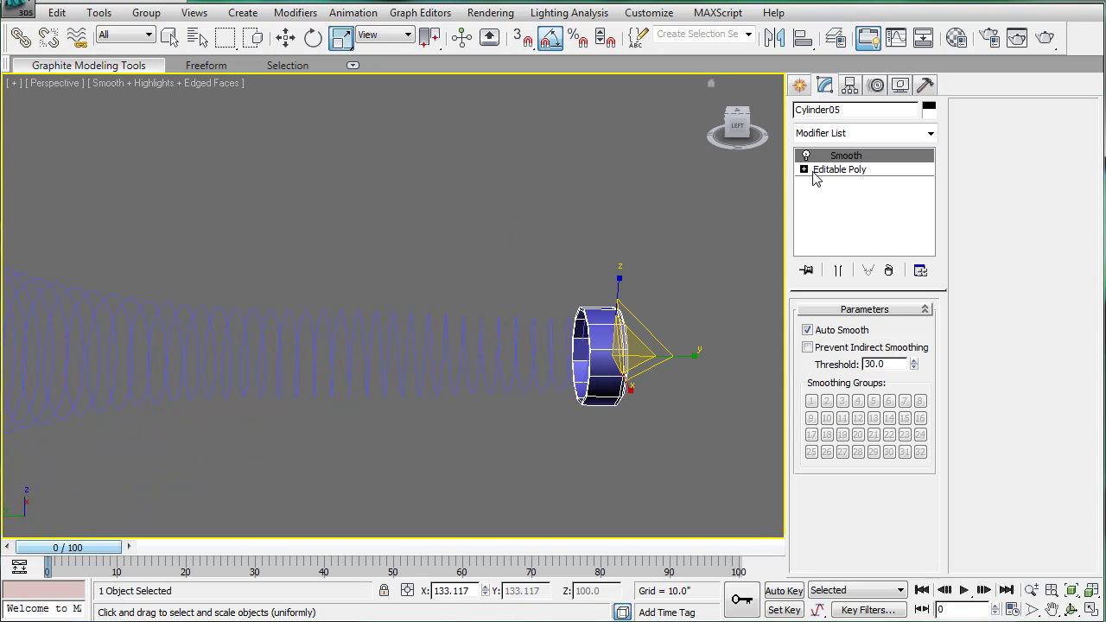
# Step: Move the vertices of the cap's open end about 0.1" along Y over the coil and leave vertex level
pyautogui.click(816, 172)
pyautogui.click(804, 170)
pyautogui.click(831, 184)
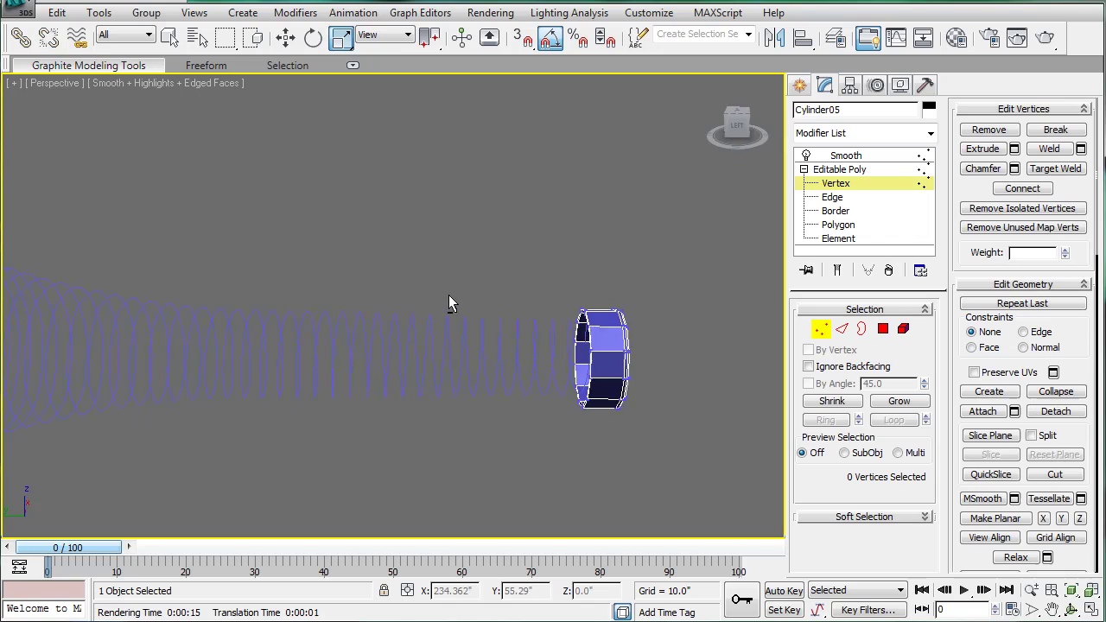
pyautogui.keyDown('alt'); pyautogui.moveTo(446, 302); pyautogui.dragTo(437, 296, button='middle'); pyautogui.keyUp('alt')
pyautogui.moveTo(489, 279); pyautogui.dragTo(613, 493)
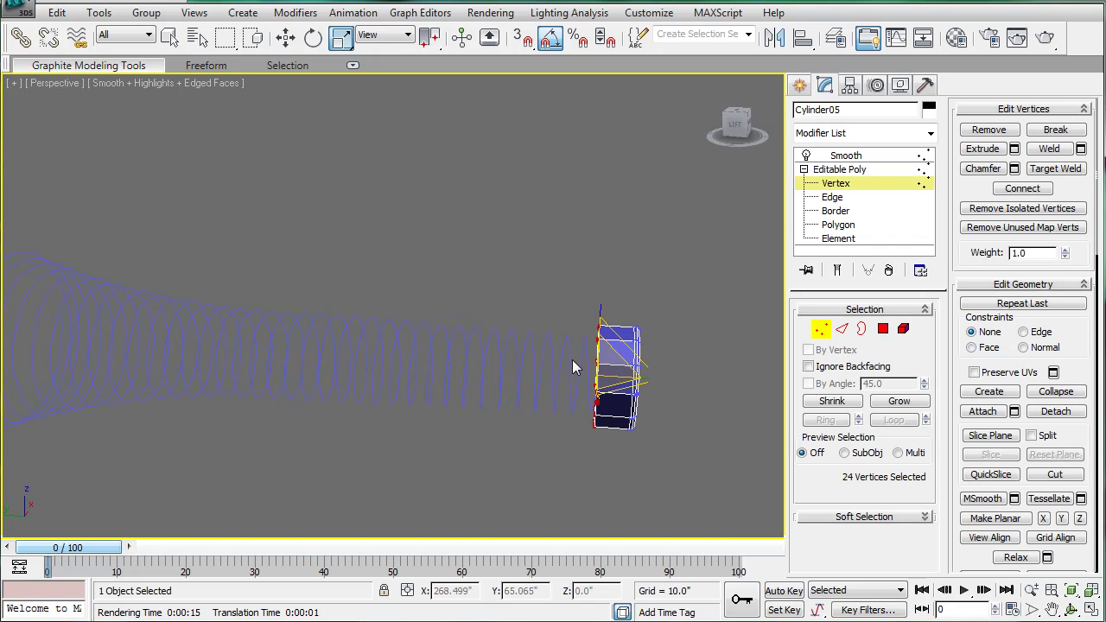
pyautogui.press('w')
pyautogui.moveTo(534, 370); pyautogui.dragTo(515, 366)
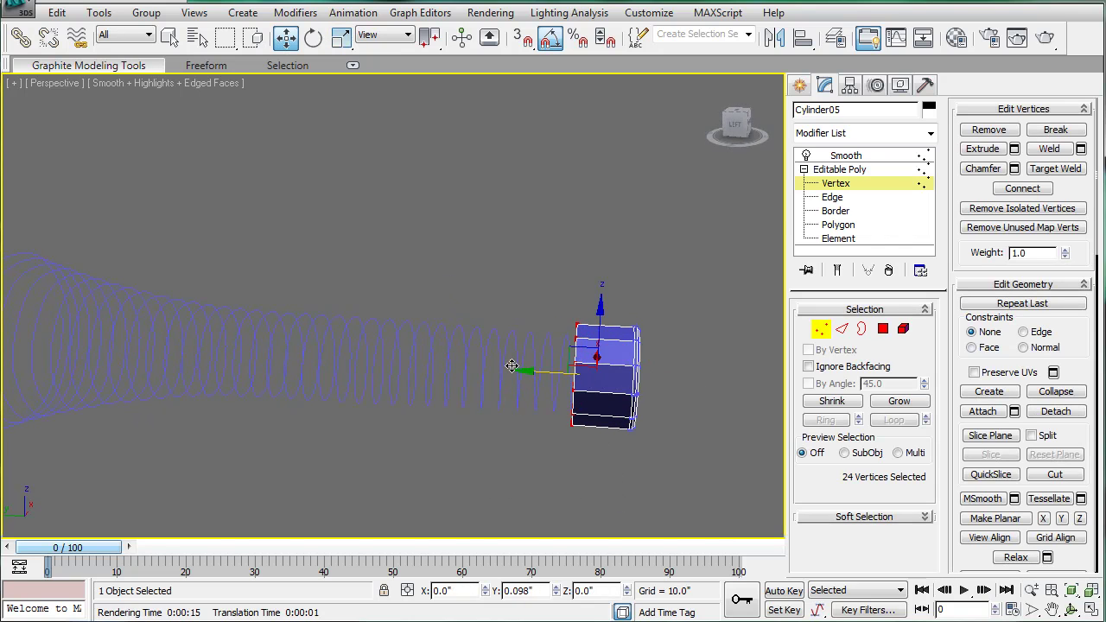
pyautogui.click(839, 169)
pyautogui.click(846, 155)
pyautogui.click(564, 250)
# Step: Exit isolation mode and group the coil and cap under the name "door stop"
pyautogui.scroll(-5, 544, 250)
pyautogui.hotkey('alt', 'q')
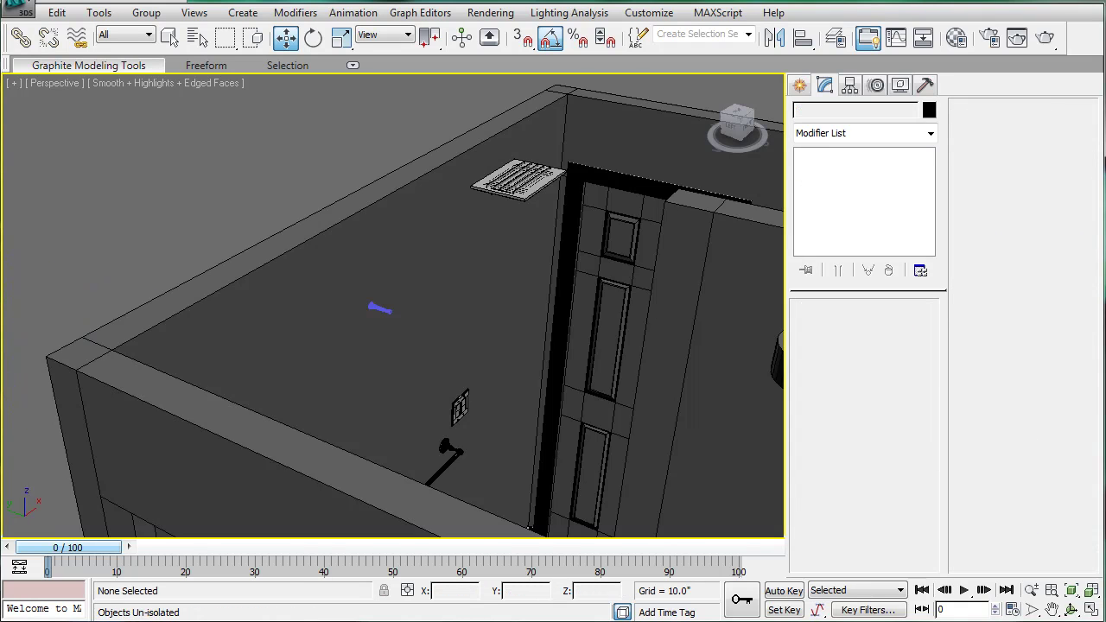
pyautogui.scroll(1, 378, 311)
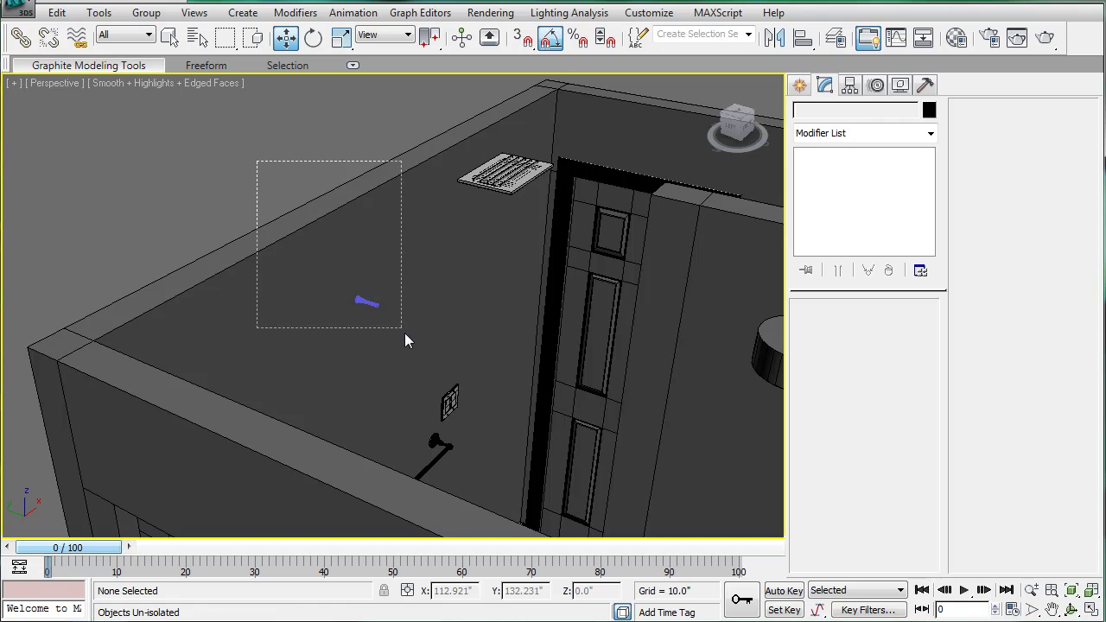
pyautogui.moveTo(405, 337); pyautogui.dragTo(404, 335)
pyautogui.click(146, 12)
pyautogui.click(166, 32)
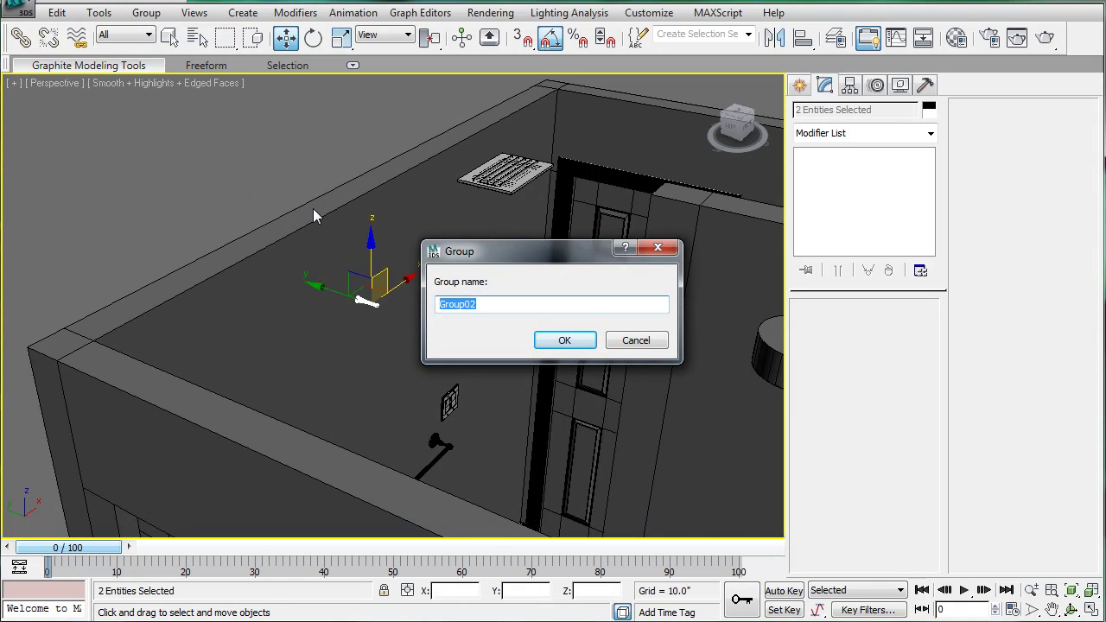
pyautogui.write('door stop')
pyautogui.press('Return')
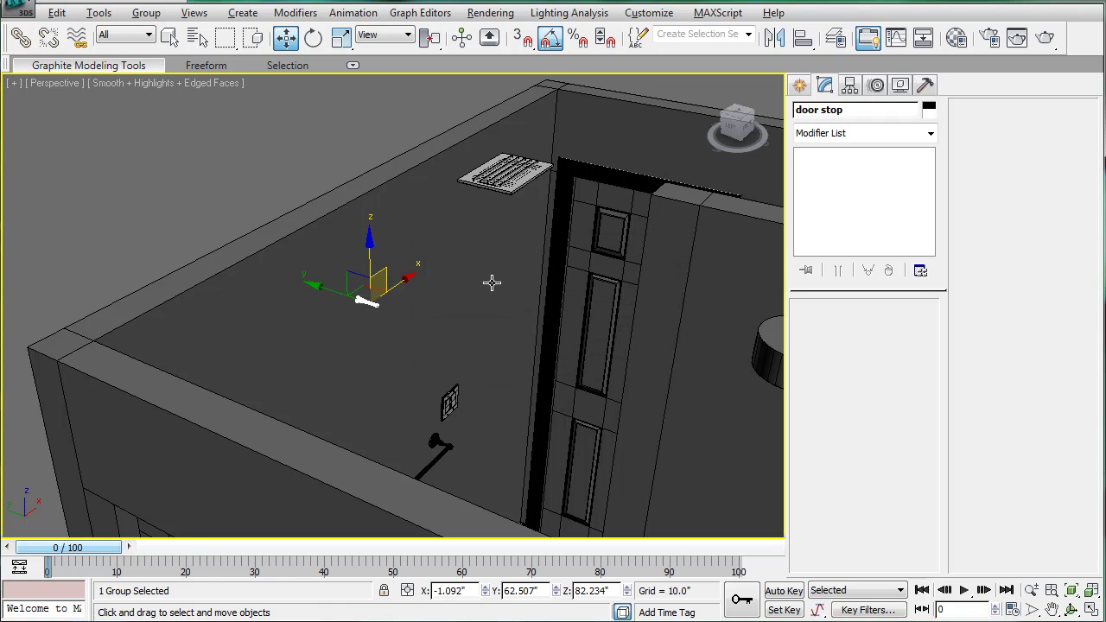
# Step: Move the door stop group straight down to the baseboard, to a Z position of about 2.3"
pyautogui.press('z')
pyautogui.scroll(-10, 410, 286)
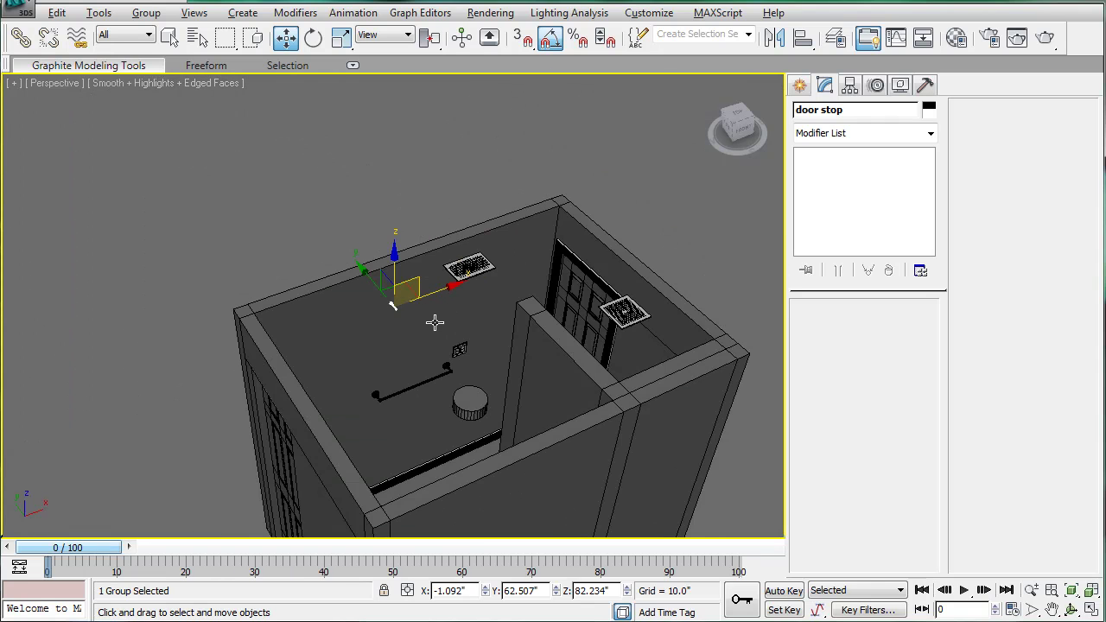
pyautogui.keyDown('alt'); pyautogui.moveTo(434, 323); pyautogui.dragTo(395, 290, button='middle'); pyautogui.keyUp('alt')
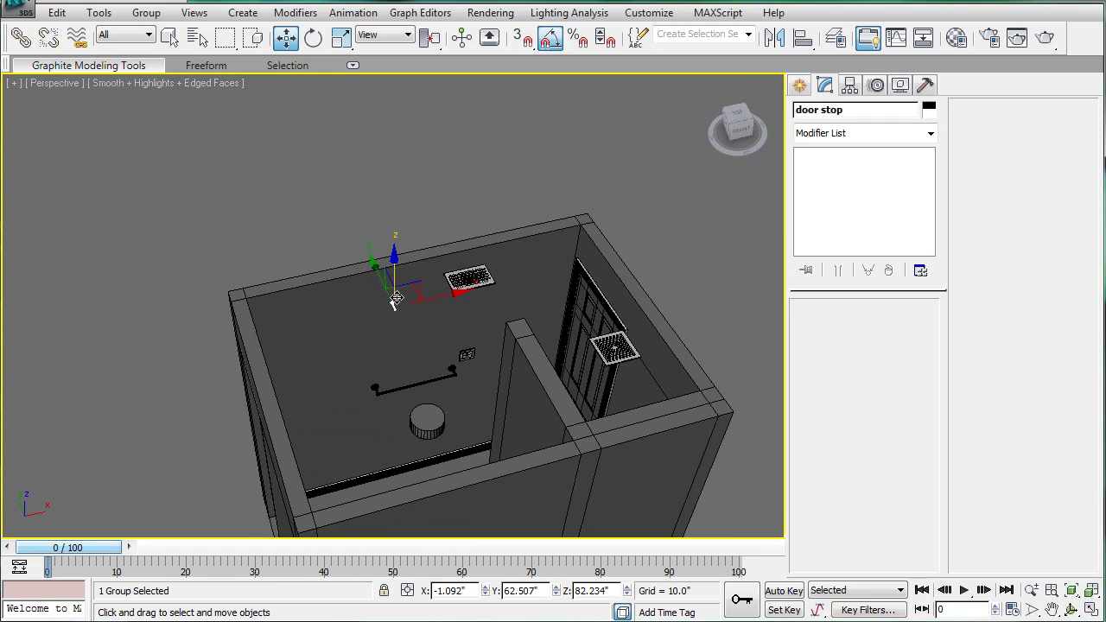
pyautogui.moveTo(389, 264); pyautogui.dragTo(435, 420)
pyautogui.scroll(10, 439, 406)
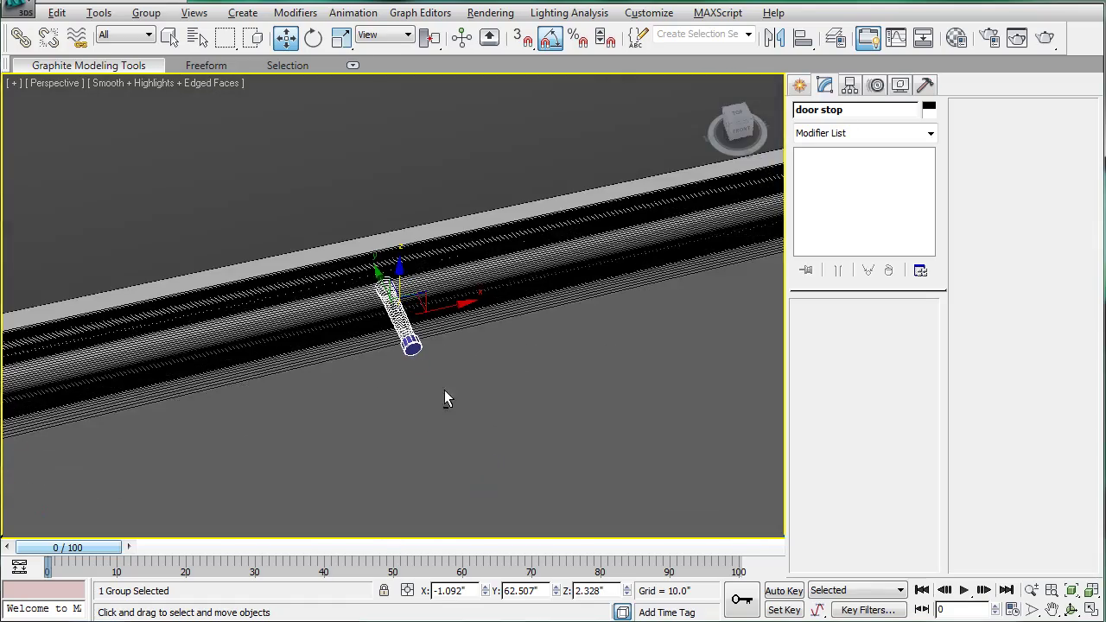
# Step: Shift the door stop group on the baseboard to about Y 61.7" and Z 3.8"
pyautogui.keyDown('alt'); pyautogui.moveTo(444, 392); pyautogui.dragTo(456, 320, button='middle'); pyautogui.keyUp('alt')
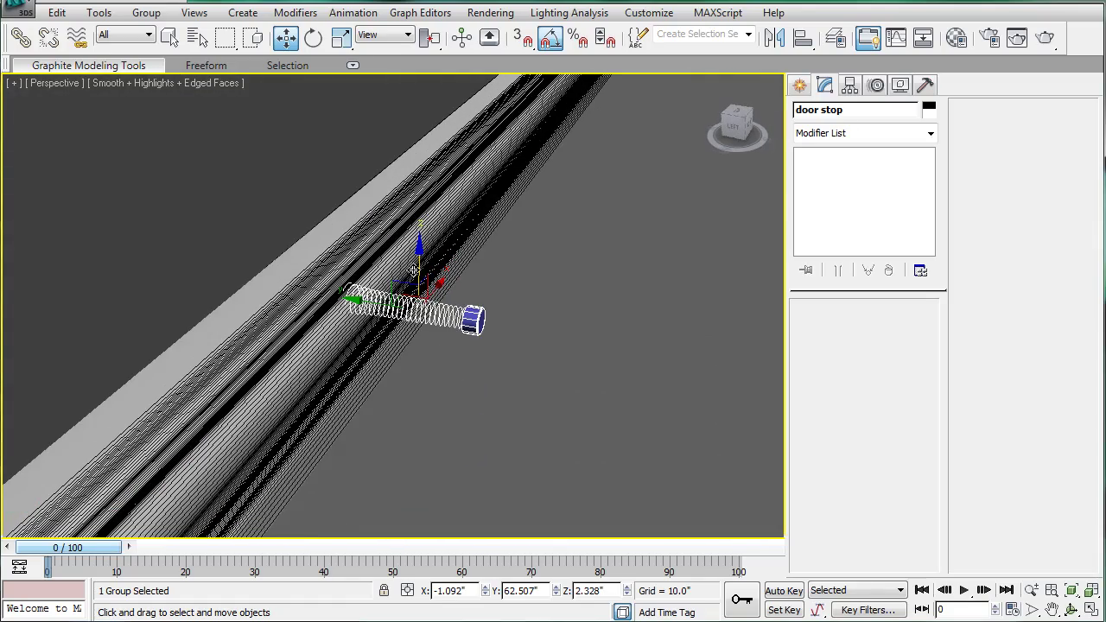
pyautogui.moveTo(413, 270); pyautogui.dragTo(421, 188)
pyautogui.moveTo(365, 223); pyautogui.dragTo(415, 227)
pyautogui.click(474, 184)
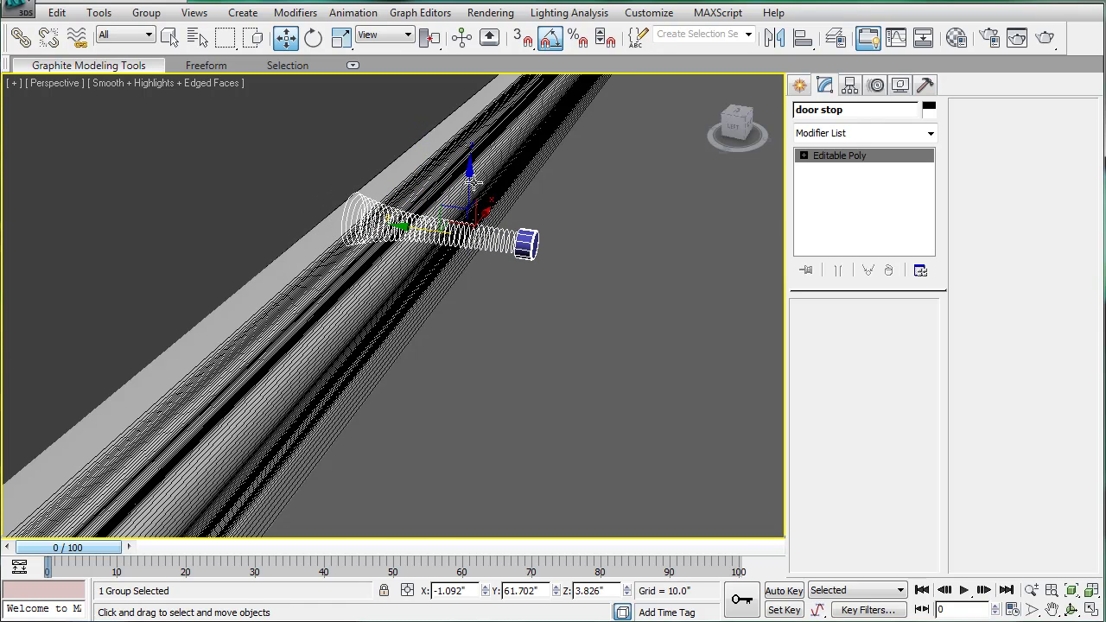
pyautogui.hotkey('ctrl', 'z')
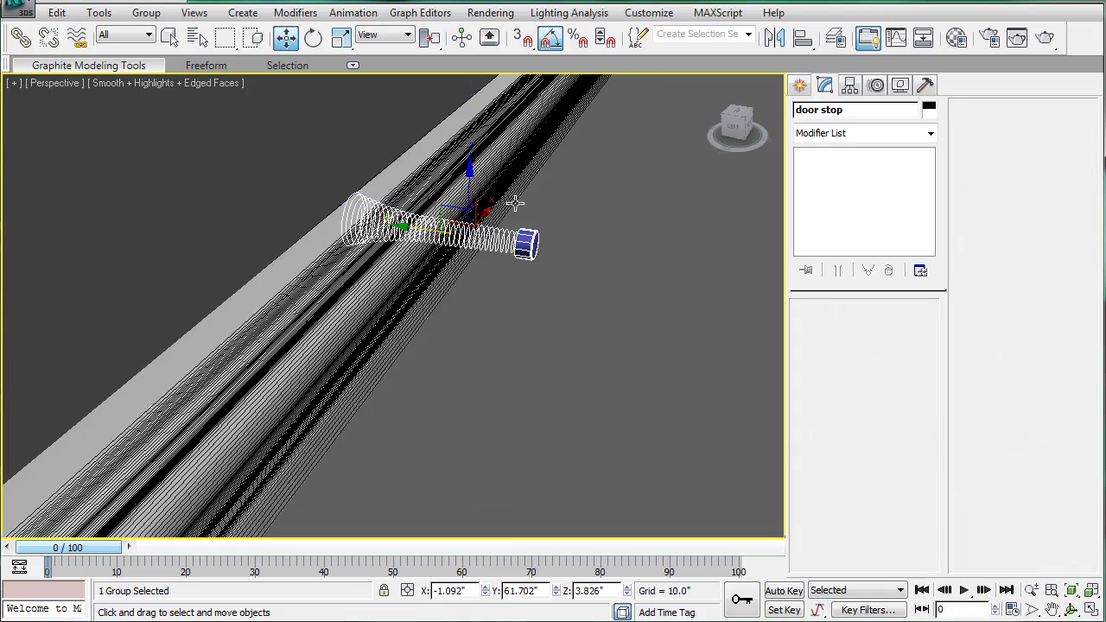
pyautogui.keyDown('alt'); pyautogui.moveTo(514, 203); pyautogui.dragTo(480, 223, button='middle'); pyautogui.keyUp('alt')
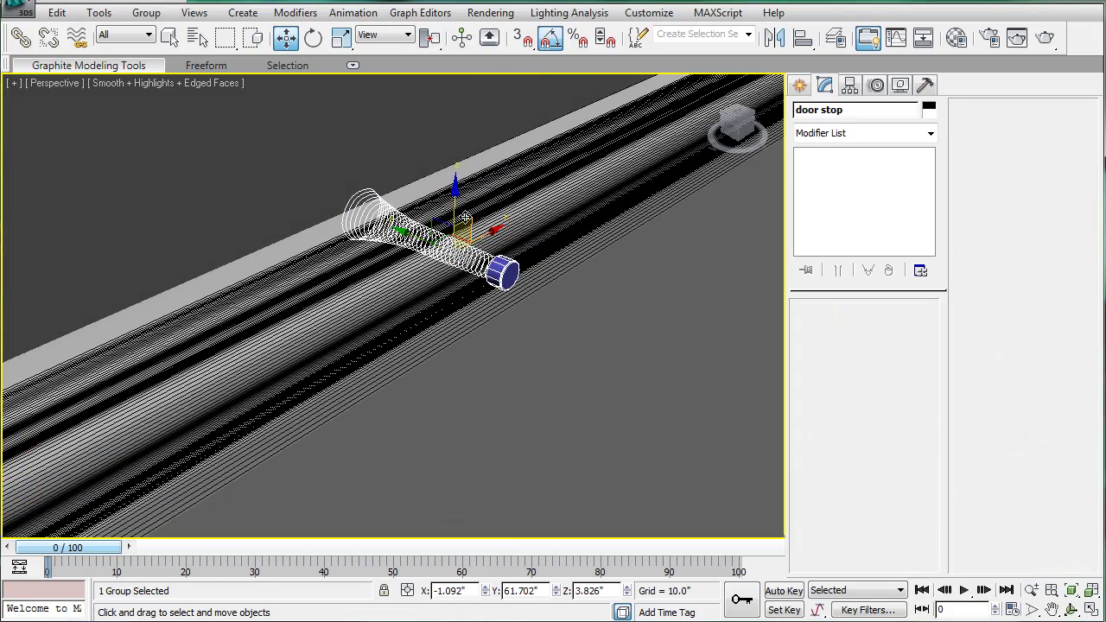
# Step: Create a thin box on the wall above the door stop, about 0.5" long and 0.5" high, with a width of 23.5"
pyautogui.scroll(-4, 466, 225)
pyautogui.scroll(-2, 679, 155)
pyautogui.click(799, 86)
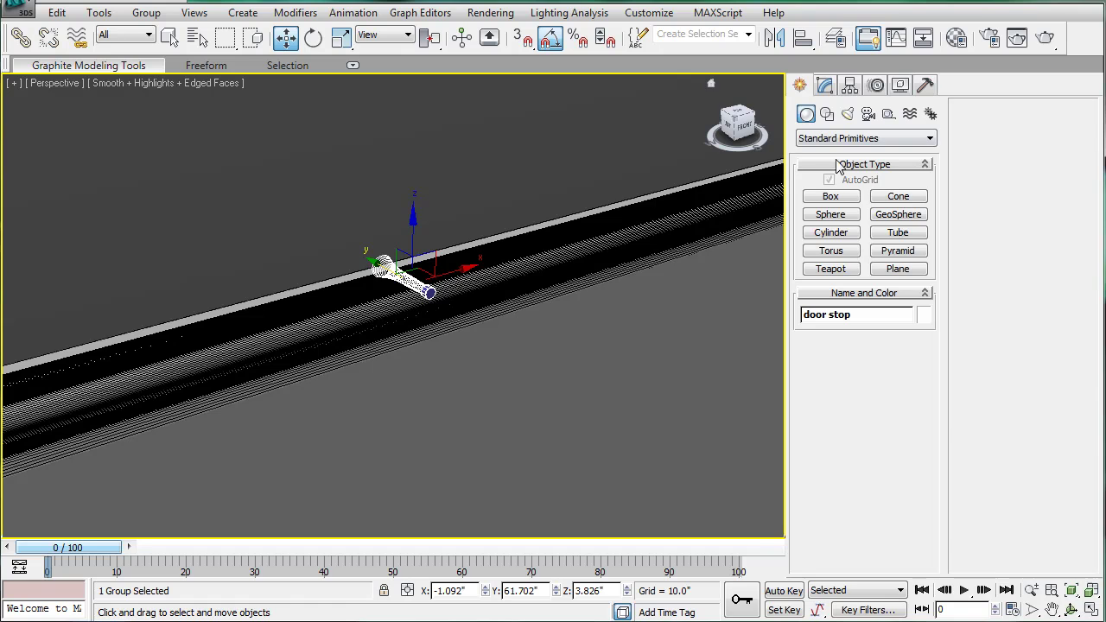
pyautogui.click(831, 196)
pyautogui.scroll(10, 331, 274)
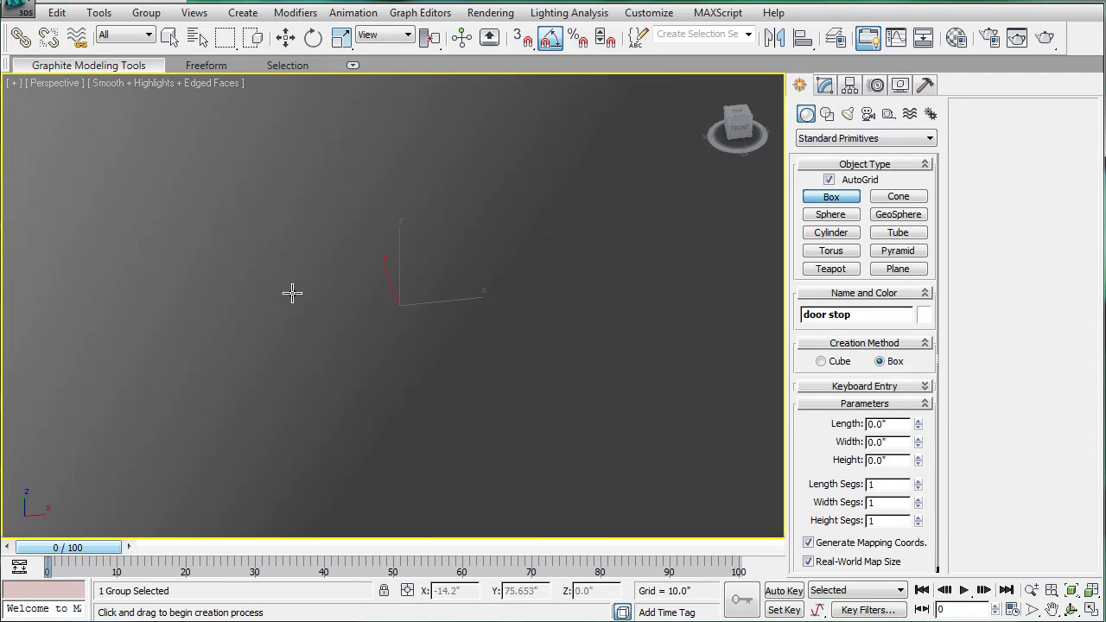
pyautogui.scroll(-5, 298, 293)
pyautogui.moveTo(141, 244); pyautogui.dragTo(649, 158)
pyautogui.click(651, 149)
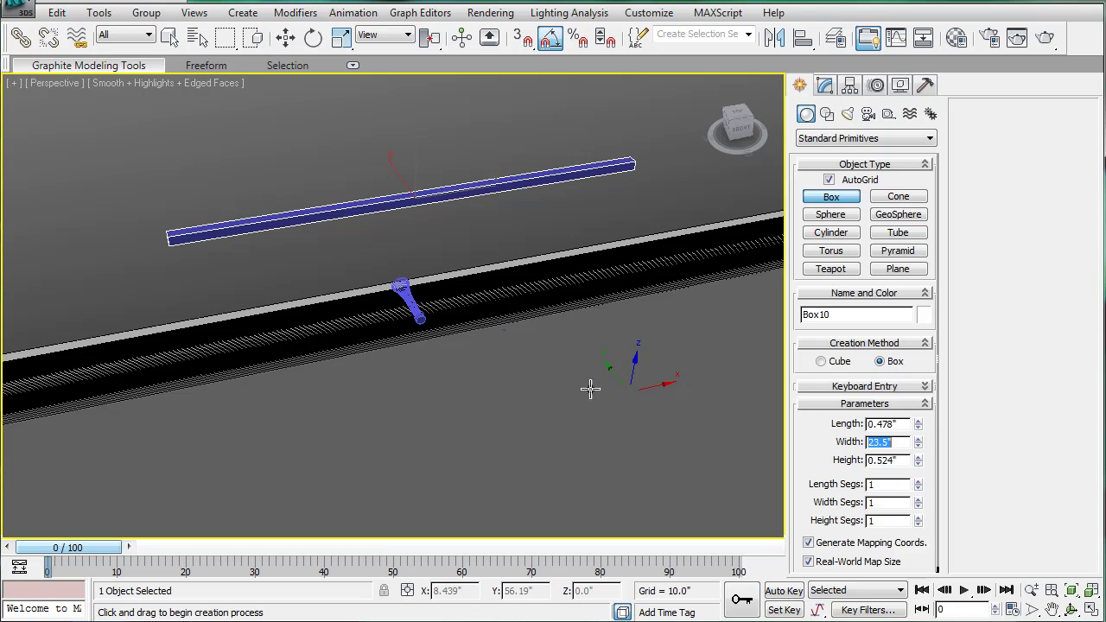
# Step: In the top view, move the box along the wall until its end meets the room corner, at about X -29.2"
pyautogui.press('t')
pyautogui.scroll(2, 420, 221)
pyautogui.moveTo(355, 141); pyautogui.dragTo(383, 328, button='middle')
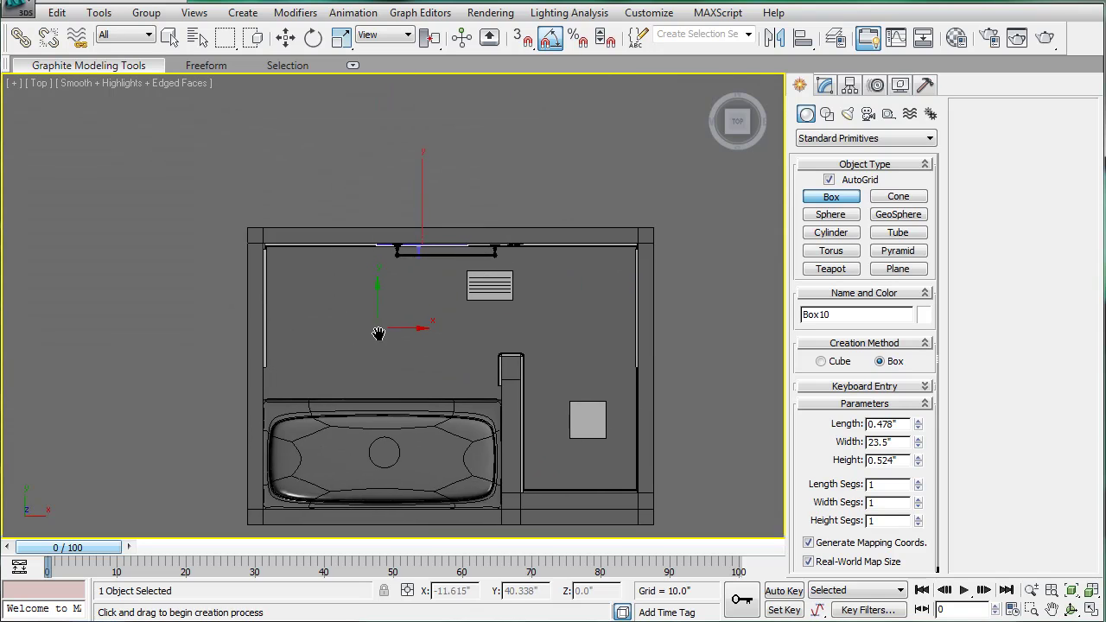
pyautogui.scroll(3, 387, 315)
pyautogui.moveTo(412, 226); pyautogui.dragTo(411, 266, button='middle')
pyautogui.scroll(2, 411, 266)
pyautogui.moveTo(440, 299); pyautogui.dragTo(456, 356, button='middle')
pyautogui.scroll(-1, 457, 354)
pyautogui.press('w')
pyautogui.moveTo(540, 178); pyautogui.dragTo(600, 202, button='middle')
pyautogui.scroll(-1, 586, 202)
pyautogui.moveTo(578, 226); pyautogui.dragTo(274, 269)
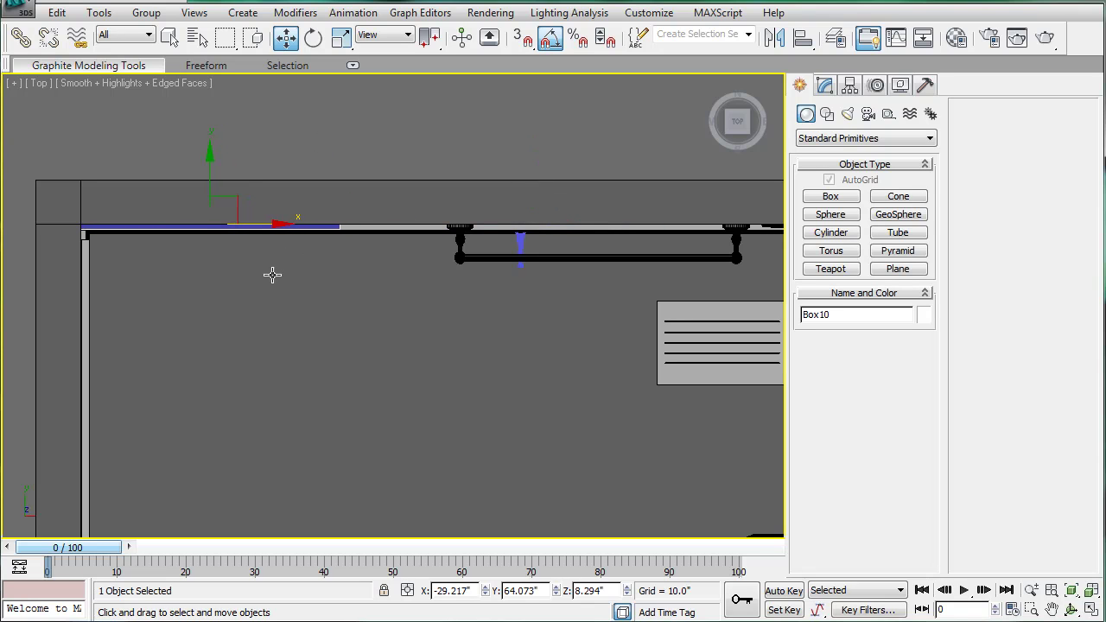
# Step: In the perspective view, move the box down in front of the baseboard, to about Y 62.1" and Z 1.8"
pyautogui.press('p')
pyautogui.press('z')
pyautogui.keyDown('alt'); pyautogui.moveTo(329, 258); pyautogui.dragTo(418, 330, button='middle'); pyautogui.keyUp('alt')
pyautogui.keyDown('alt'); pyautogui.moveTo(243, 316); pyautogui.dragTo(248, 318, button='middle'); pyautogui.keyUp('alt')
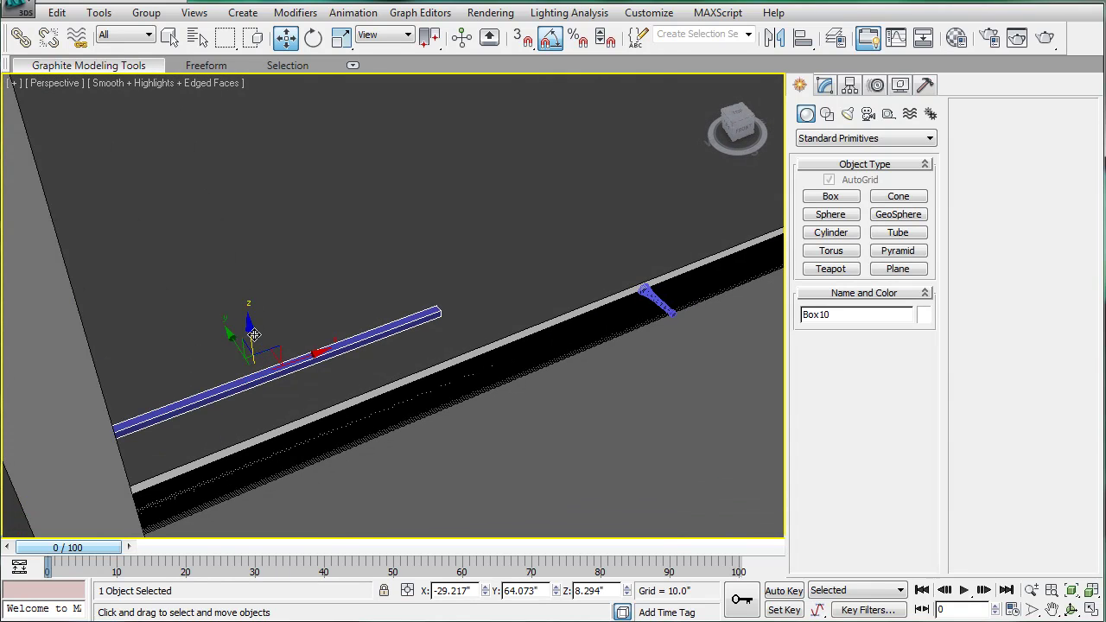
pyautogui.moveTo(252, 334); pyautogui.dragTo(367, 425)
# Step: Move the door stop group to the free end of the measuring box, at about X -16.3" and Z 1.9"
pyautogui.click(647, 297)
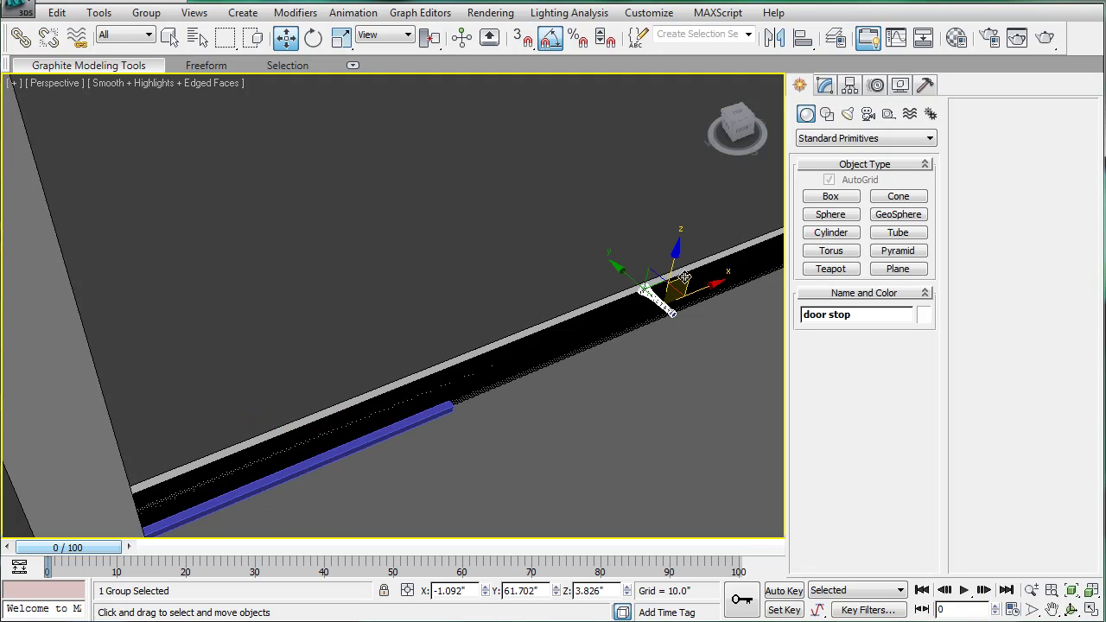
pyautogui.moveTo(684, 277); pyautogui.dragTo(477, 378)
pyautogui.moveTo(474, 373); pyautogui.dragTo(326, 275, button='middle')
pyautogui.press('z')
pyautogui.moveTo(333, 268); pyautogui.dragTo(333, 171)
pyautogui.scroll(-3, 379, 175)
pyautogui.moveTo(354, 216); pyautogui.dragTo(321, 309, button='middle')
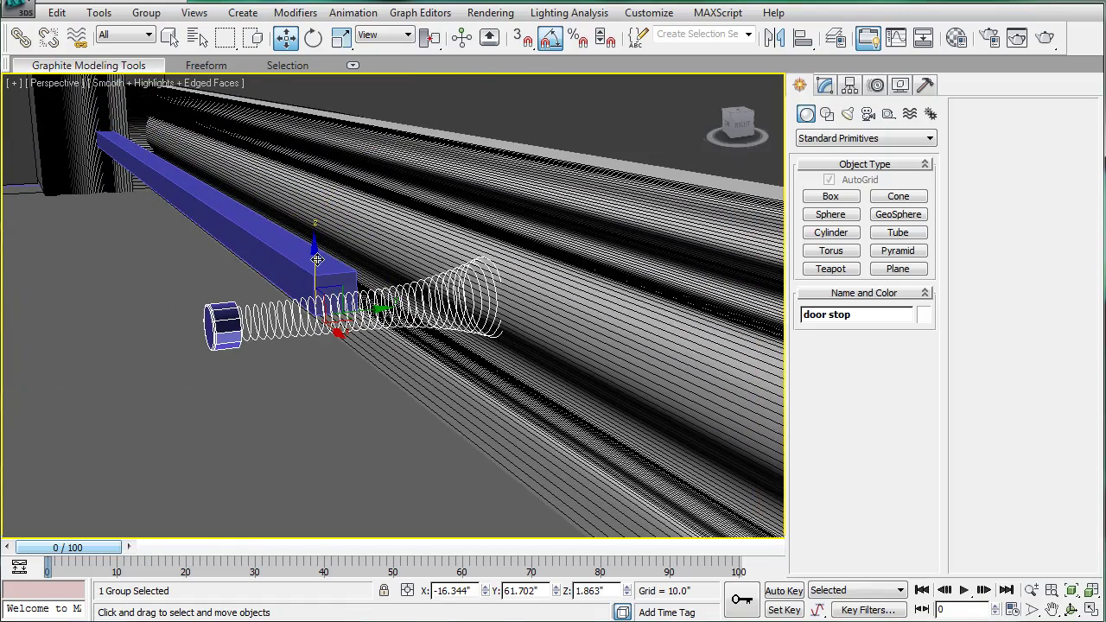
# Step: Raise the door stop to about Z 2.6", set it against the baseboard at about Y 61.8" and line it up with the box's end
pyautogui.moveTo(317, 259); pyautogui.dragTo(313, 198)
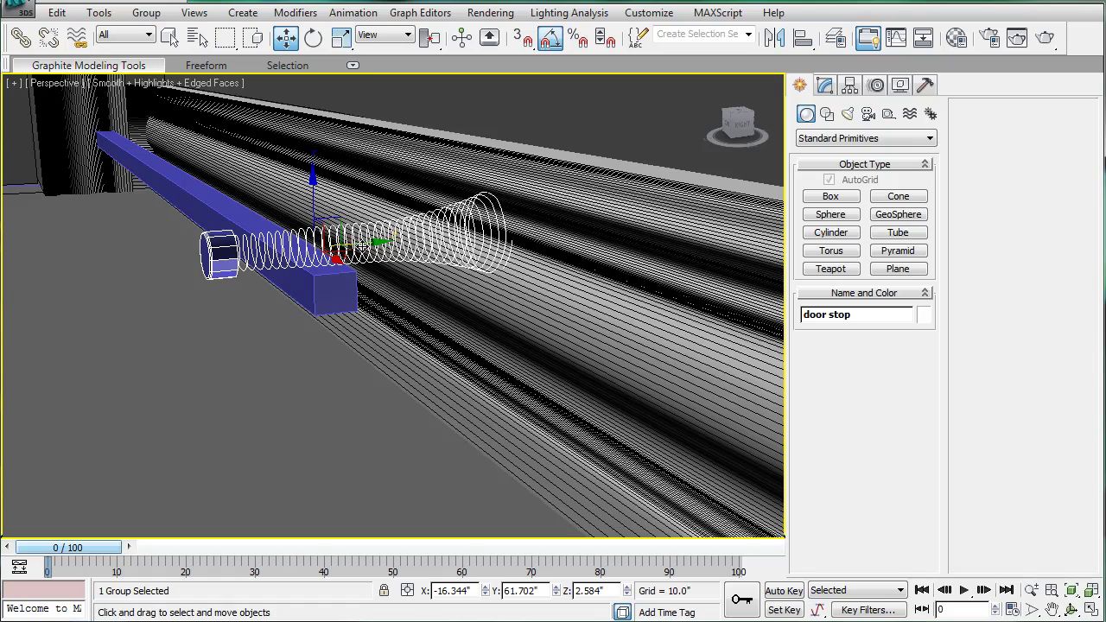
pyautogui.moveTo(362, 246)
pyautogui.mouseDown()
pyautogui.moveTo(346, 251)
pyautogui.moveTo(371, 239)
pyautogui.mouseUp()
pyautogui.keyDown('alt'); pyautogui.moveTo(372, 239); pyautogui.dragTo(504, 245, button='middle'); pyautogui.keyUp('alt')
pyautogui.moveTo(463, 258); pyautogui.dragTo(396, 256)
# Step: Clone the door stop along X as an instance and move the copy to the far end of the baseboard, at about X 37.4"
pyautogui.keyDown('alt'); pyautogui.moveTo(396, 255); pyautogui.dragTo(434, 316, button='middle'); pyautogui.keyUp('alt')
pyautogui.keyDown('shift'); pyautogui.moveTo(451, 312); pyautogui.dragTo(536, 311); pyautogui.keyUp('shift')
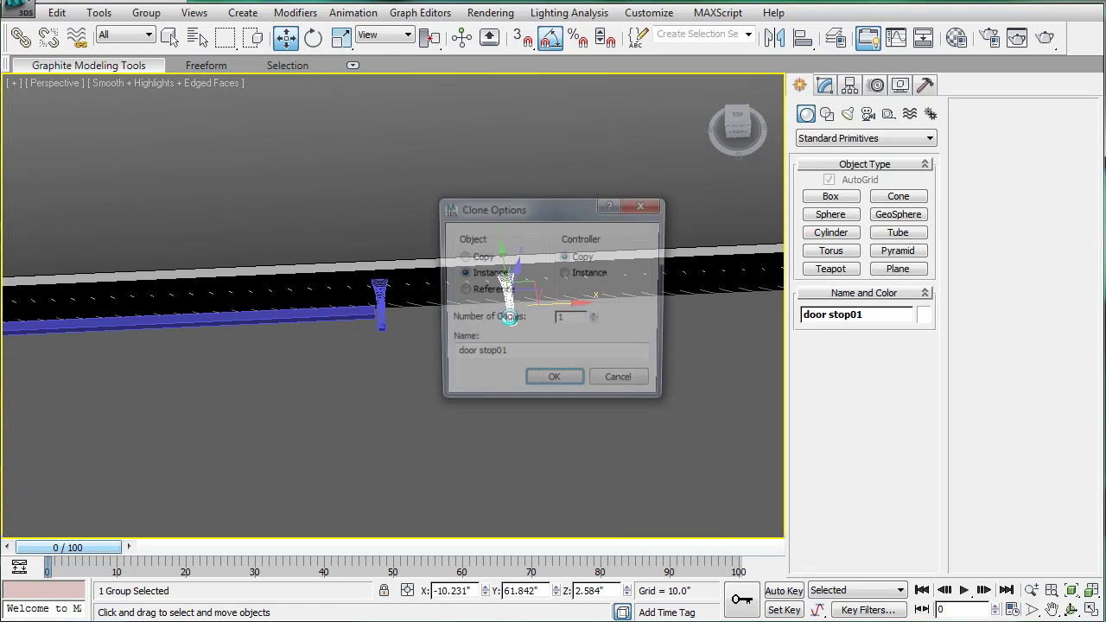
pyautogui.press('Return')
pyautogui.moveTo(568, 320); pyautogui.dragTo(377, 316, button='middle')
pyautogui.scroll(-5, 377, 317)
pyautogui.moveTo(518, 304); pyautogui.dragTo(471, 366, button='middle')
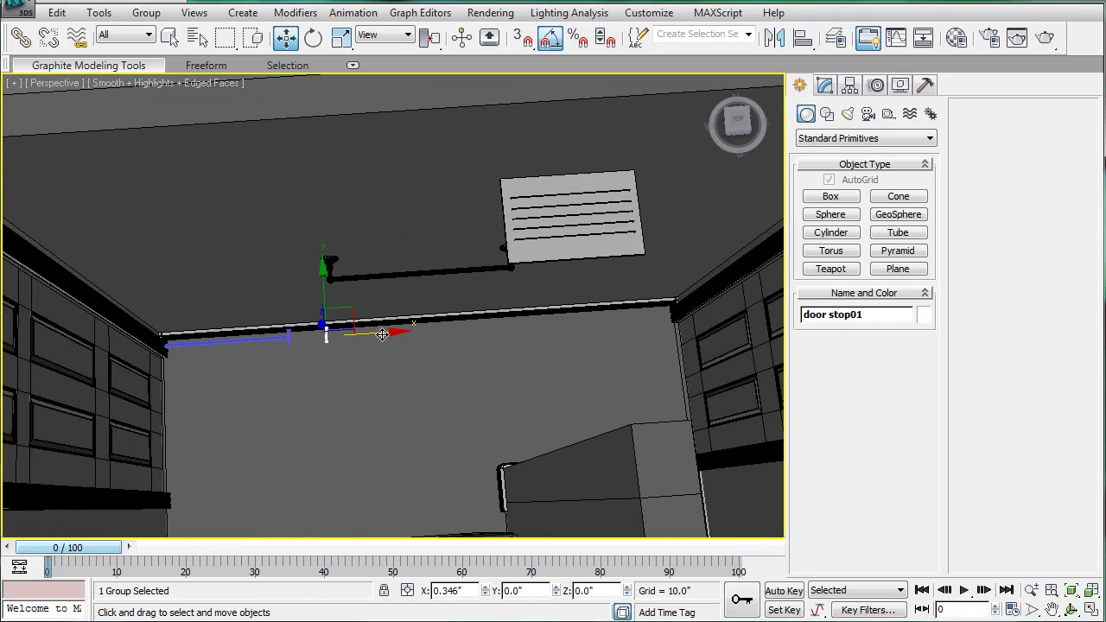
pyautogui.moveTo(382, 334); pyautogui.dragTo(637, 332)
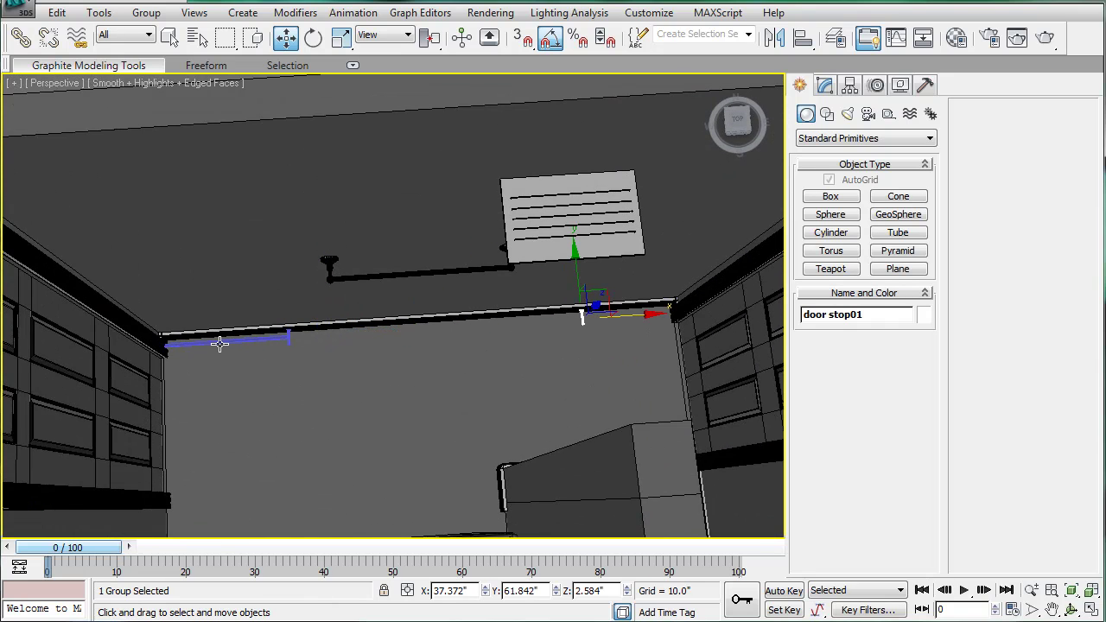
# Step: Move the measuring box along the baseboard to the opposite room corner, at about X 44"
pyautogui.click(220, 344)
pyautogui.moveTo(223, 341); pyautogui.dragTo(666, 327)
pyautogui.scroll(6, 510, 341)
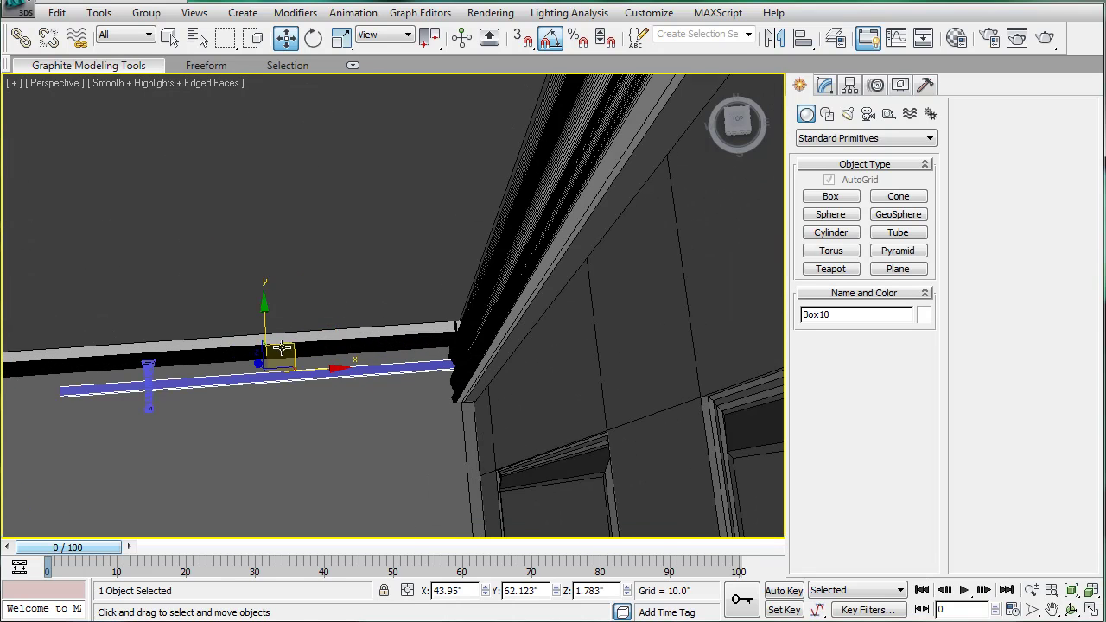